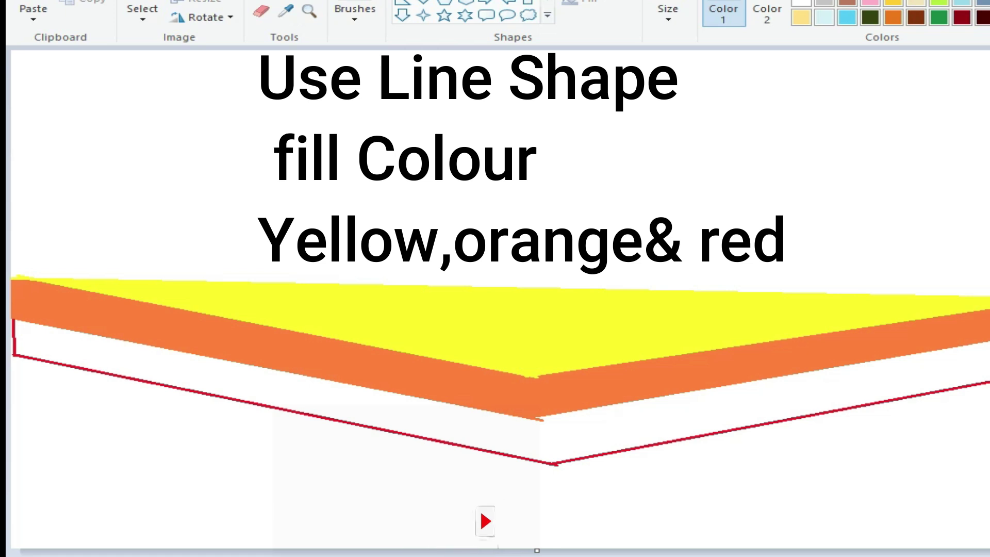
Fill the outlined V-shaped band beneath the orange one with red.
{"action": "left_click", "coordinate": [222, 373]}
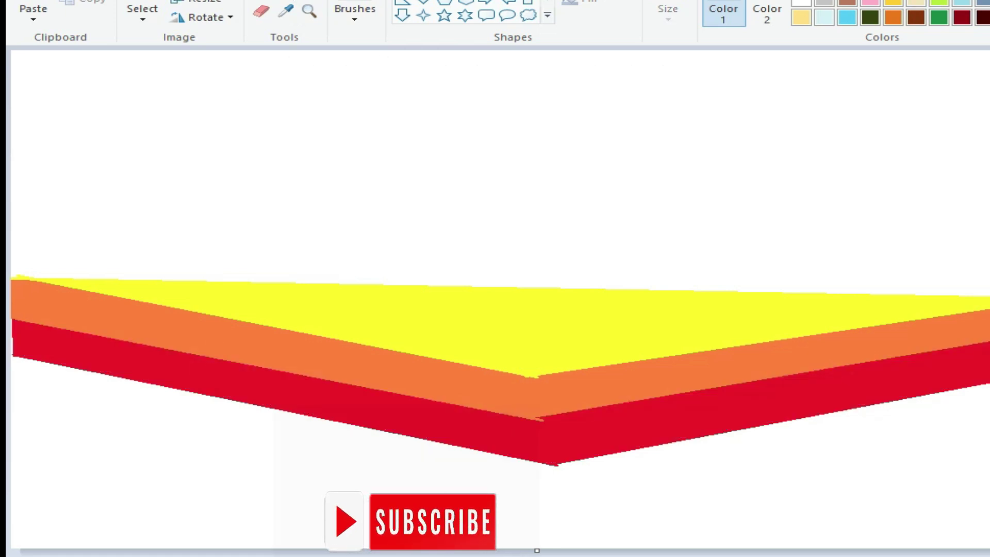
Draw an indigo diagonal line across the upper-left corner of the canvas and fill the enclosed corner with indigo.
{"action": "left_click", "coordinate": [58, 117]}
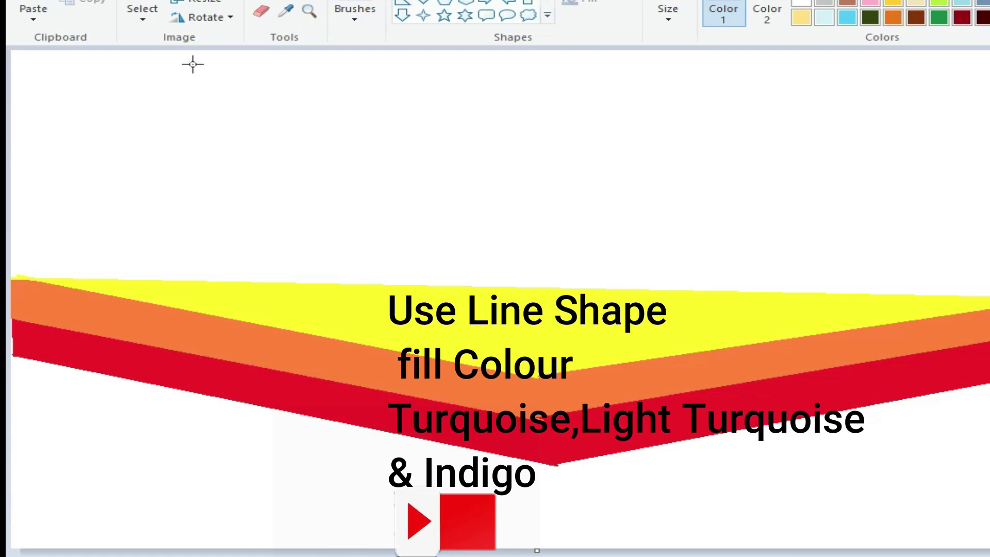
{"action": "mouse_move", "coordinate": [226, 52]}
{"action": "left_mouse_down"}
{"action": "mouse_move", "coordinate": [26, 123]}
{"action": "mouse_move", "coordinate": [17, 137]}
{"action": "left_mouse_up"}
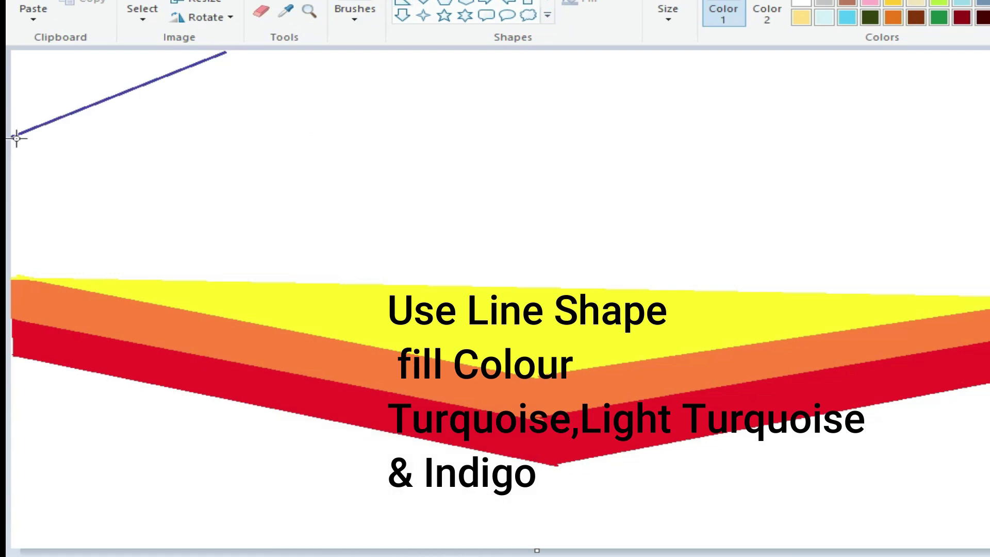
{"action": "left_click_drag", "start_coordinate": [133, 84], "coordinate": [152, 115]}
{"action": "left_click_drag", "start_coordinate": [246, 82], "coordinate": [494, 49]}
{"action": "left_click_drag", "start_coordinate": [242, 114], "coordinate": [208, 106]}
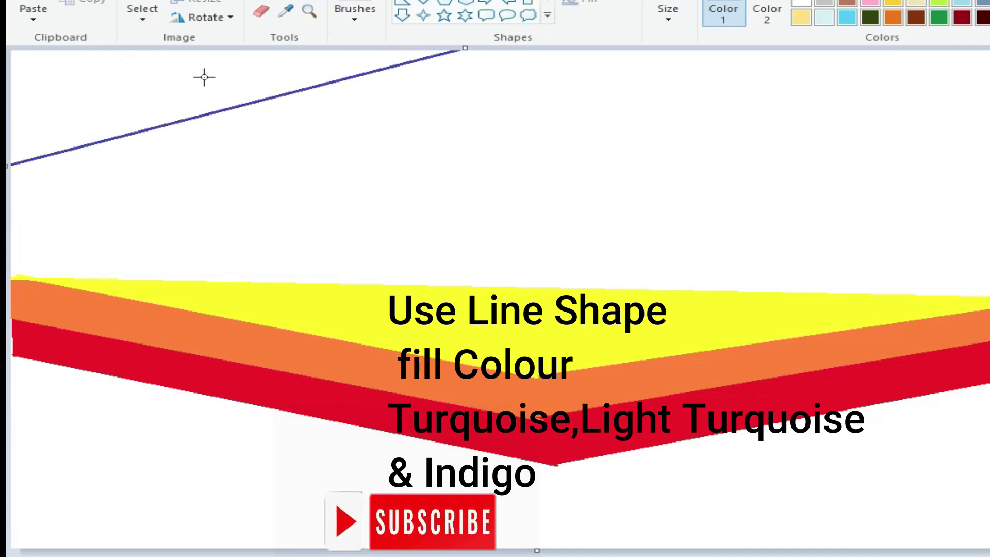
{"action": "left_click", "coordinate": [265, 73]}
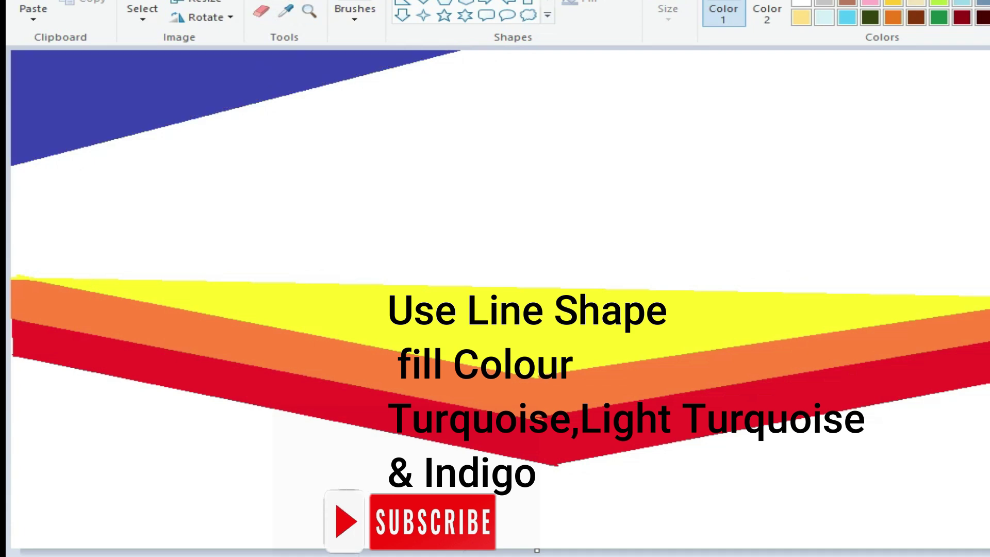
Draw a turquoise diagonal line from the canvas's left edge to its top edge below the indigo area and fill the band with turquoise.
{"action": "left_click", "coordinate": [400, 4]}
{"action": "left_click_drag", "start_coordinate": [14, 189], "coordinate": [830, 50]}
{"action": "left_click_drag", "start_coordinate": [454, 116], "coordinate": [495, 110]}
{"action": "left_click_drag", "start_coordinate": [828, 53], "coordinate": [851, 45]}
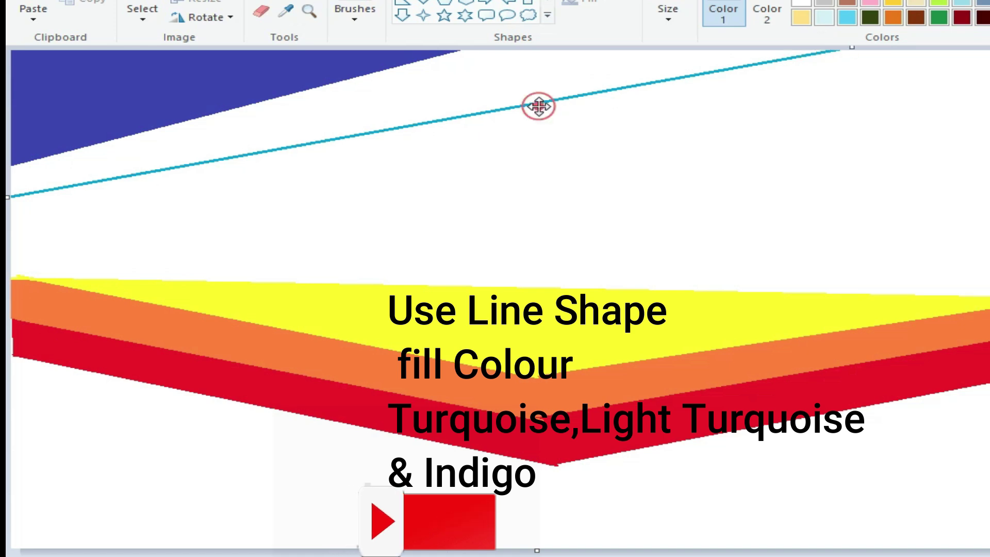
{"action": "left_click_drag", "start_coordinate": [539, 106], "coordinate": [535, 106]}
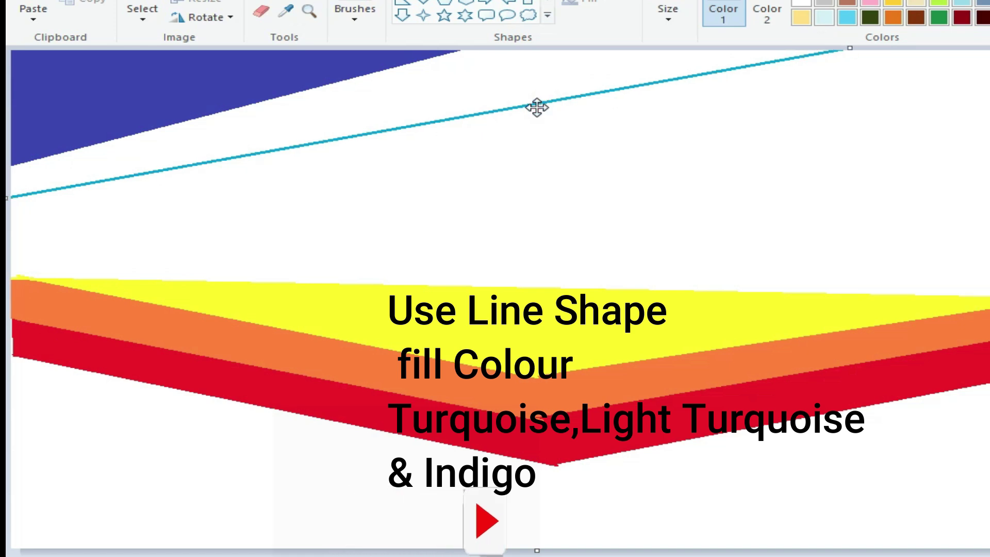
{"action": "left_click", "coordinate": [285, 2]}
{"action": "left_click", "coordinate": [332, 90]}
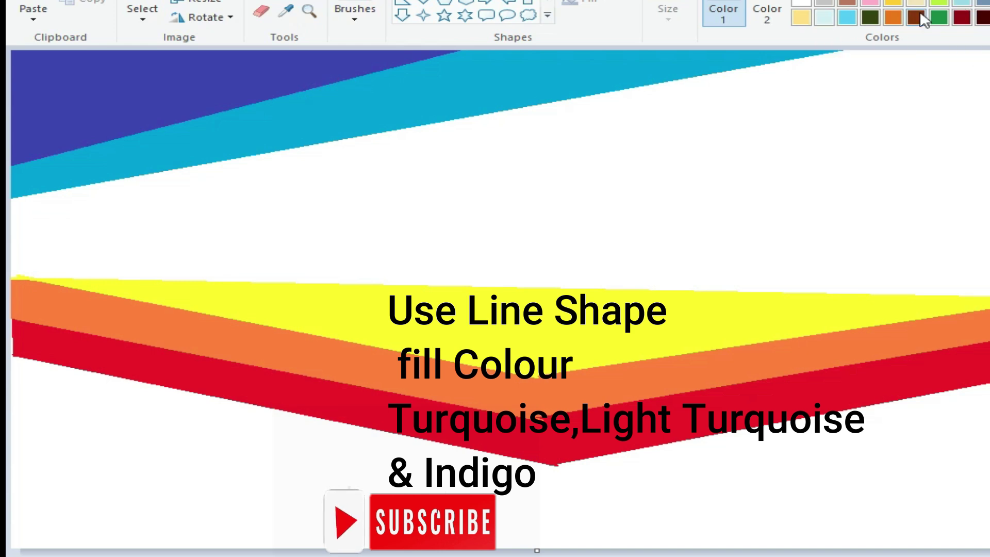
Draw a light turquoise diagonal line from the yellow shape's left tip across the canvas and fill the band above it with light turquoise.
{"action": "left_click", "coordinate": [424, 23]}
{"action": "left_click_drag", "start_coordinate": [11, 219], "coordinate": [989, 151]}
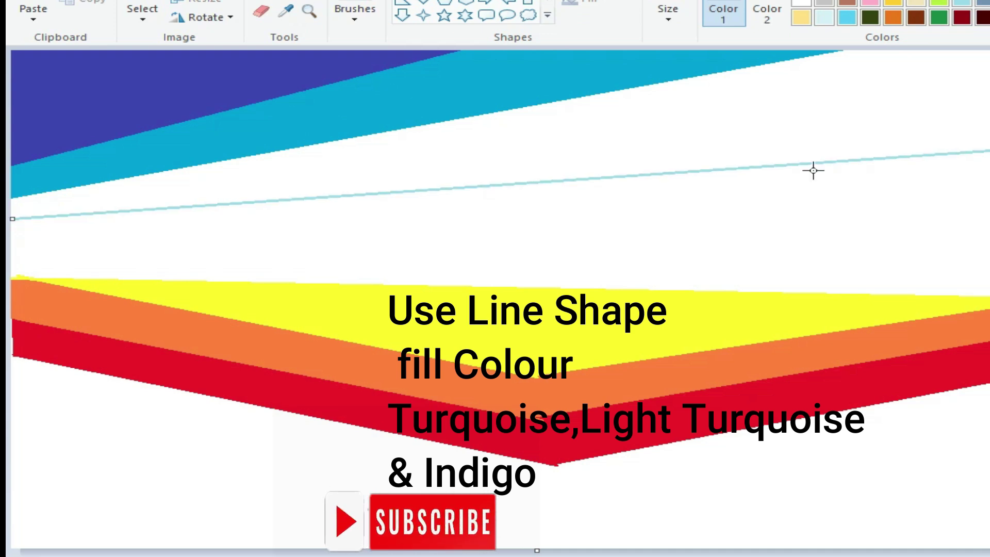
{"action": "left_click_drag", "start_coordinate": [12, 218], "coordinate": [8, 242]}
{"action": "left_click_drag", "start_coordinate": [989, 152], "coordinate": [989, 110]}
{"action": "left_click_drag", "start_coordinate": [14, 243], "coordinate": [10, 276]}
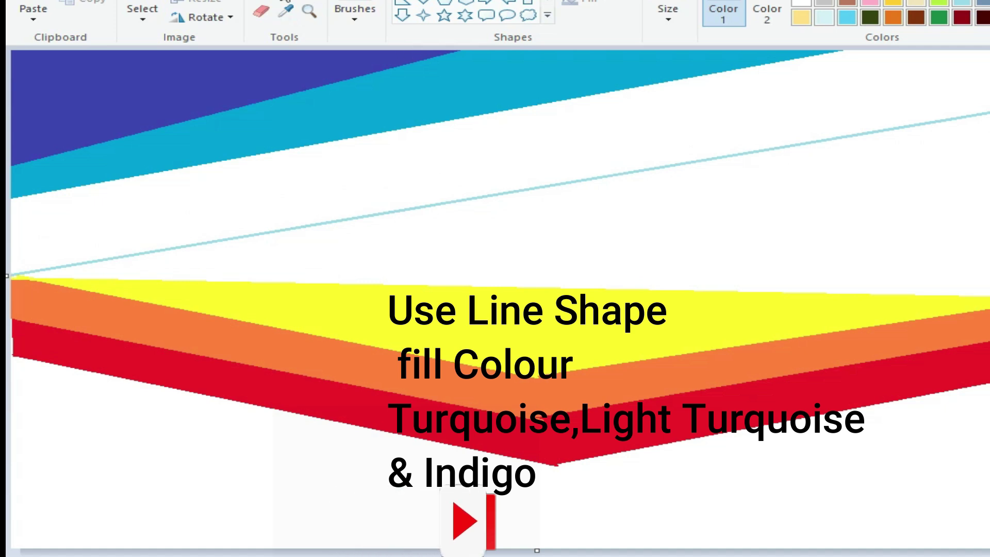
{"action": "left_click", "coordinate": [373, 157]}
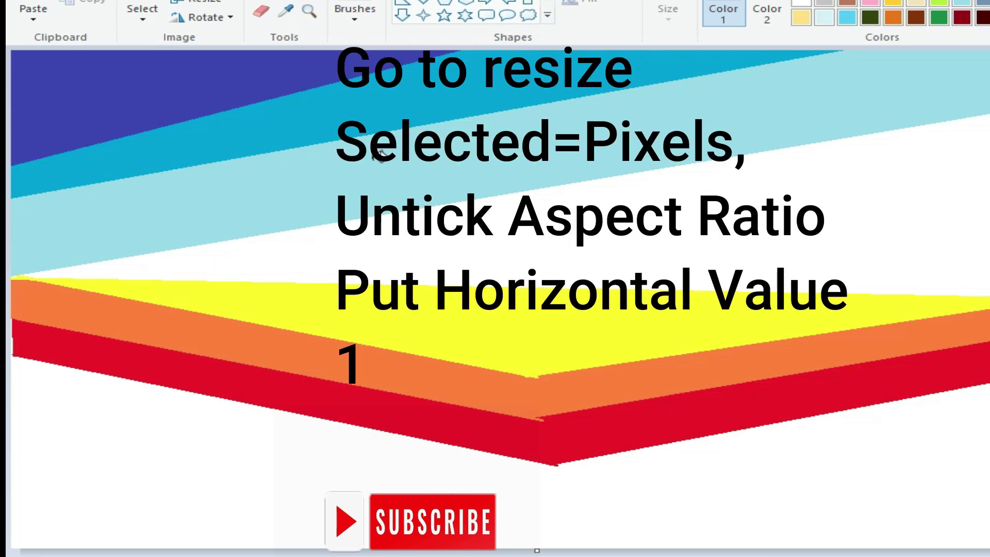
Shrink the image horizontally to 1 percent twice in succession, with the aspect ratio unlocked and the vertical scale at 100.
{"action": "left_click", "coordinate": [183, 4]}
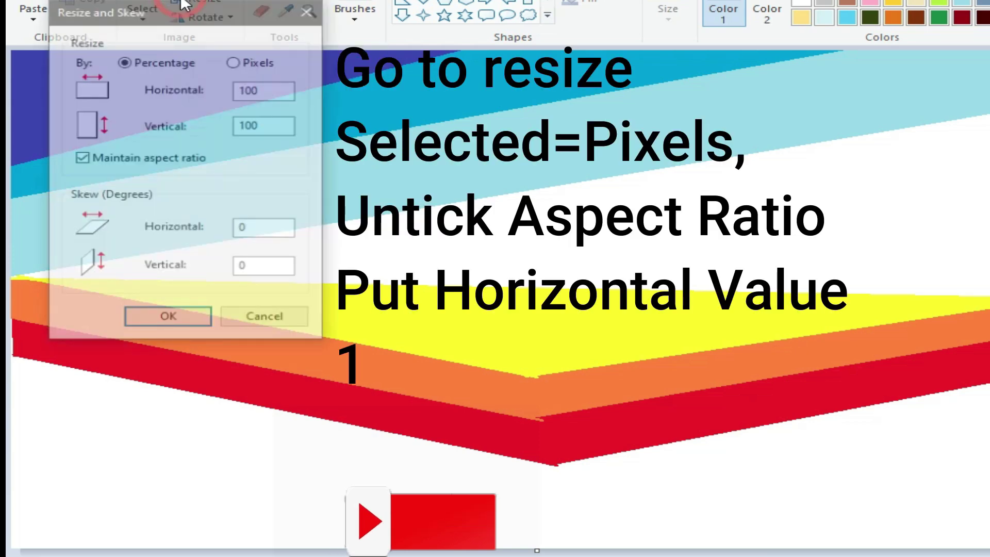
{"action": "left_click", "coordinate": [81, 158]}
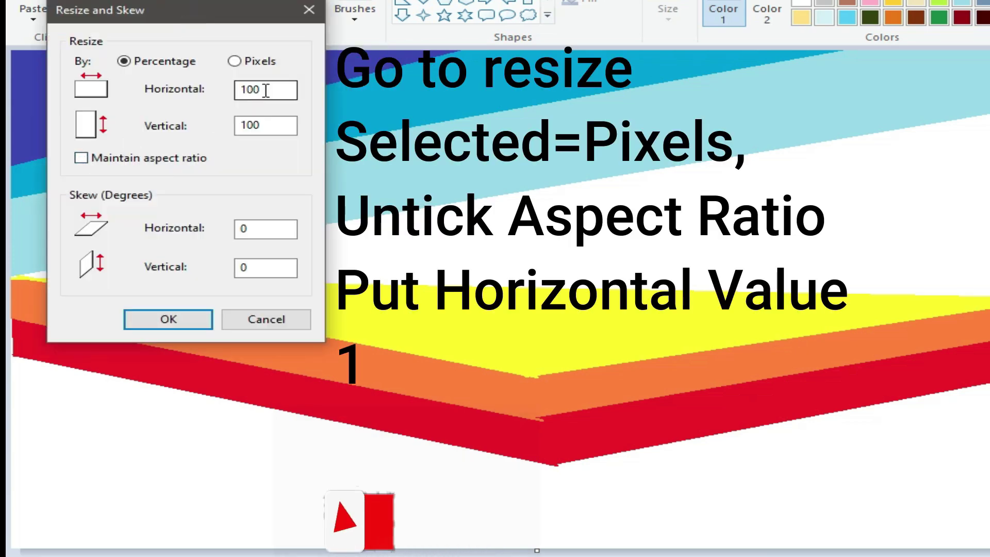
{"action": "left_click_drag", "start_coordinate": [267, 91], "coordinate": [249, 91]}
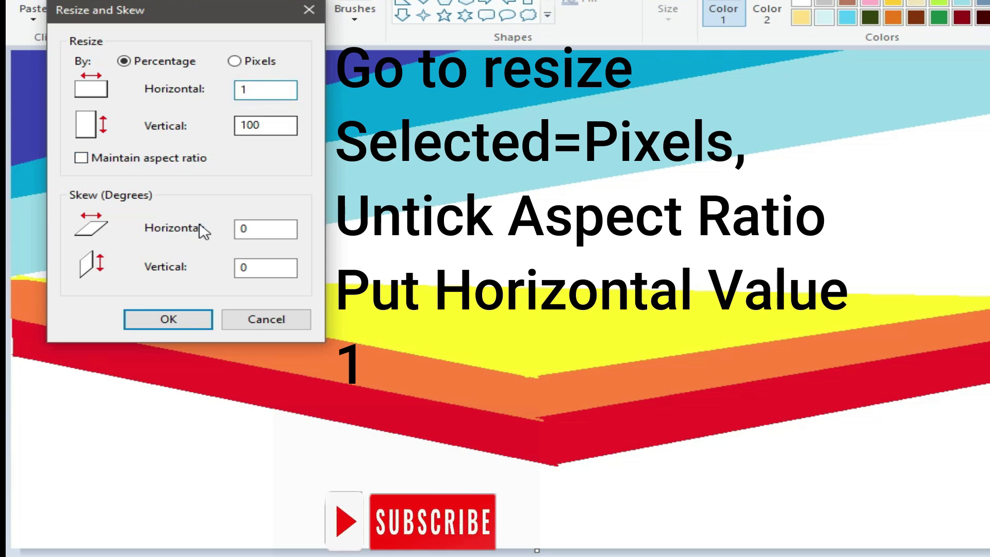
{"action": "left_click", "coordinate": [160, 324]}
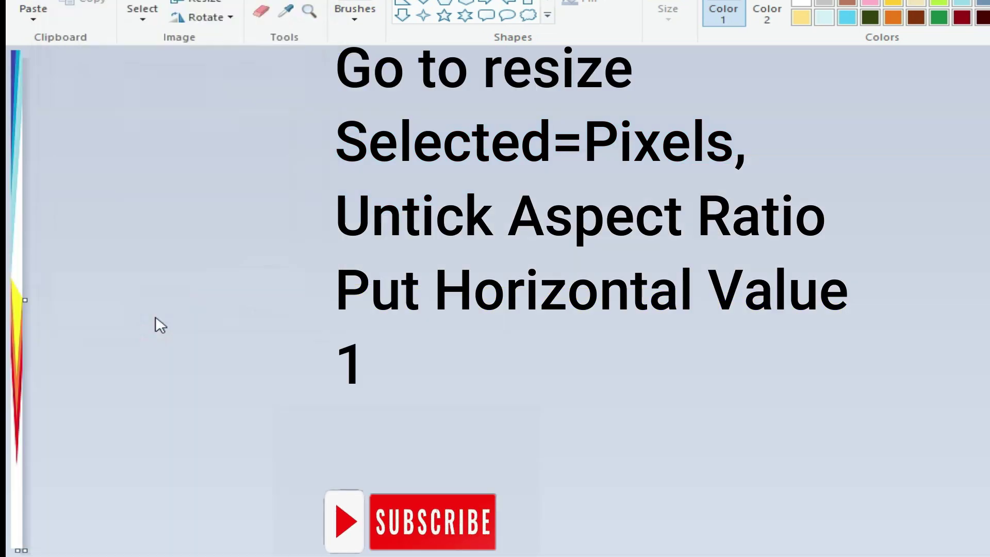
{"action": "left_click", "coordinate": [181, 5]}
{"action": "left_click", "coordinate": [81, 158]}
{"action": "left_click_drag", "start_coordinate": [268, 91], "coordinate": [253, 90]}
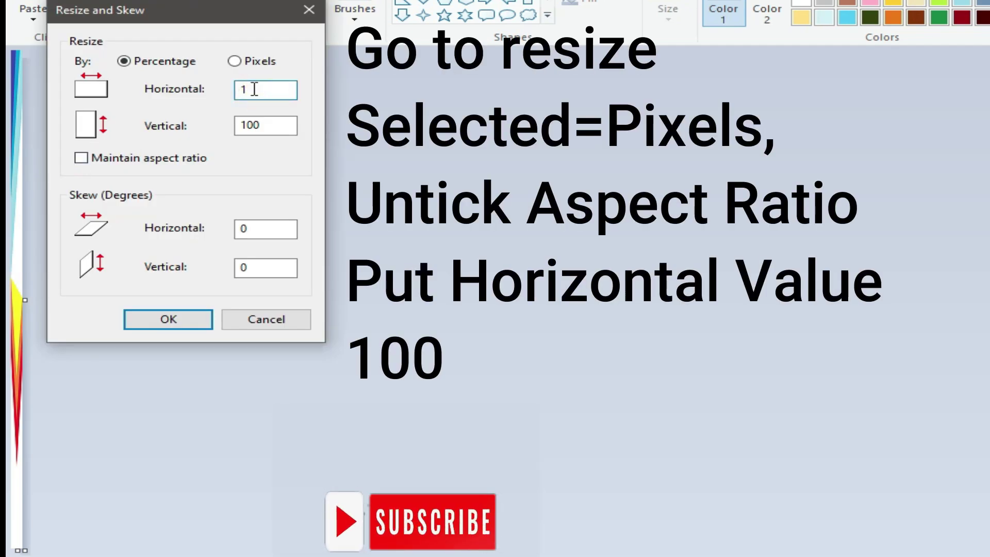
{"action": "left_click", "coordinate": [178, 323]}
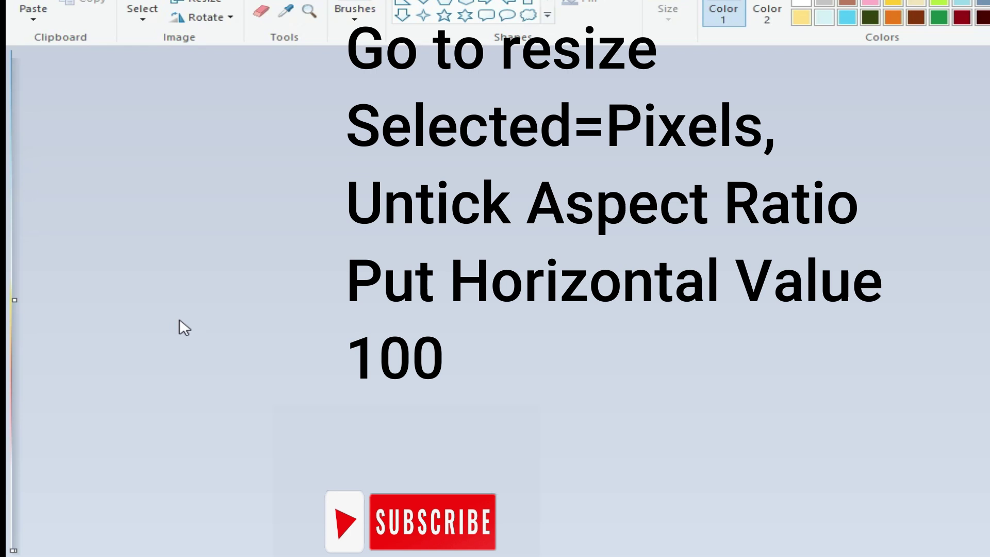
Stretch the narrow strip horizontally to 500 percent twice, with the aspect ratio unlocked each time.
{"action": "left_click", "coordinate": [178, 6]}
{"action": "left_click", "coordinate": [81, 158]}
{"action": "left_click_drag", "start_coordinate": [266, 90], "coordinate": [242, 91]}
{"action": "type", "text": "500"}
{"action": "left_click", "coordinate": [165, 318]}
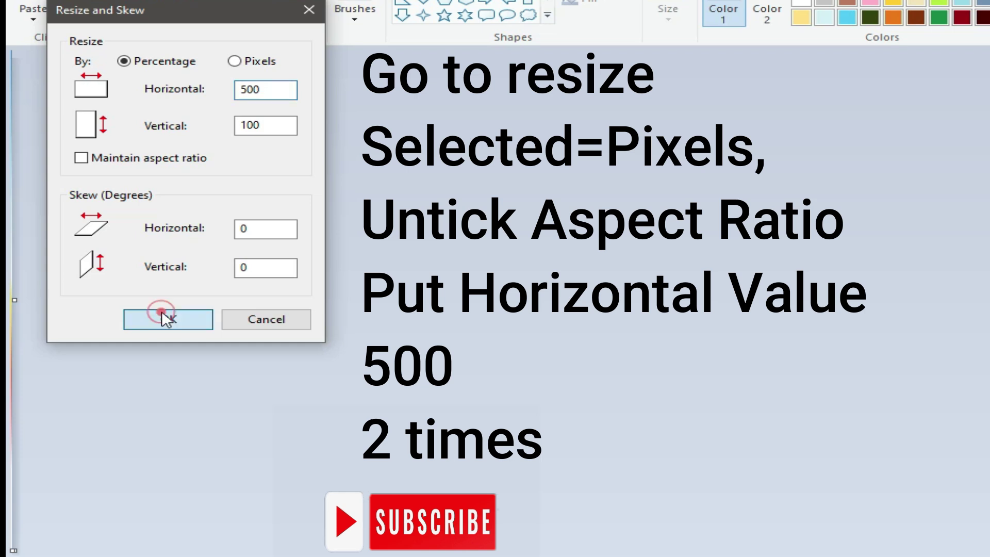
{"action": "left_click", "coordinate": [178, 6]}
{"action": "left_click", "coordinate": [81, 158]}
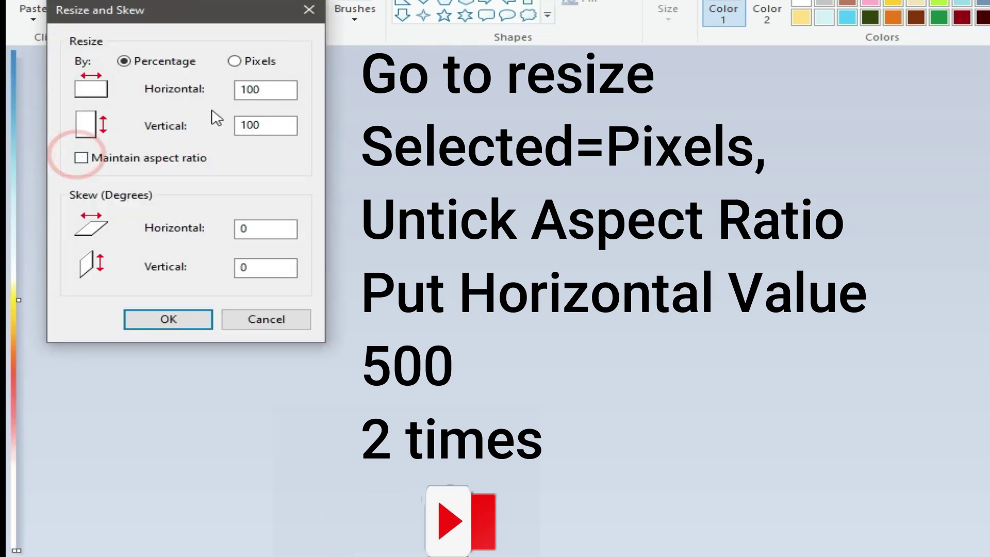
{"action": "left_click_drag", "start_coordinate": [266, 90], "coordinate": [240, 91]}
{"action": "type", "text": "500"}
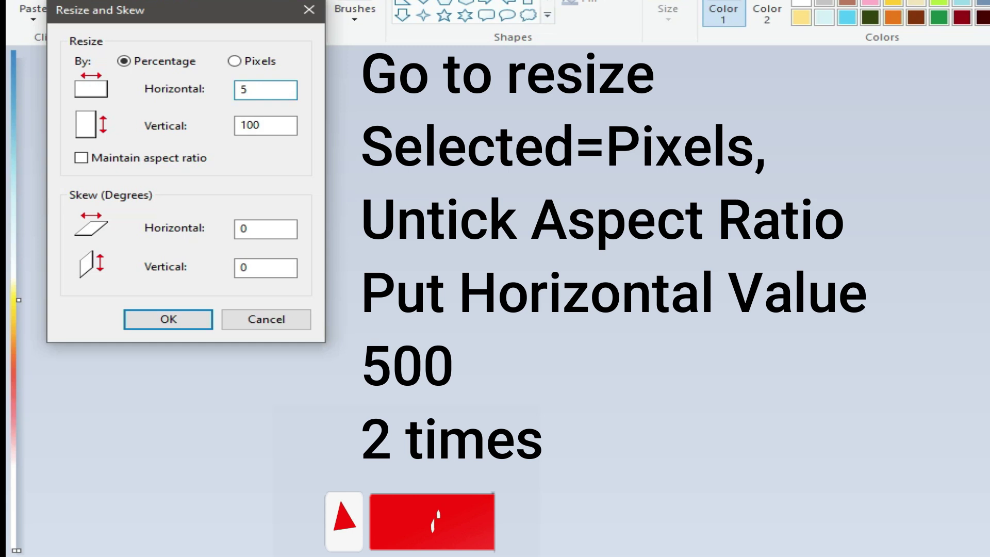
{"action": "left_click", "coordinate": [148, 328]}
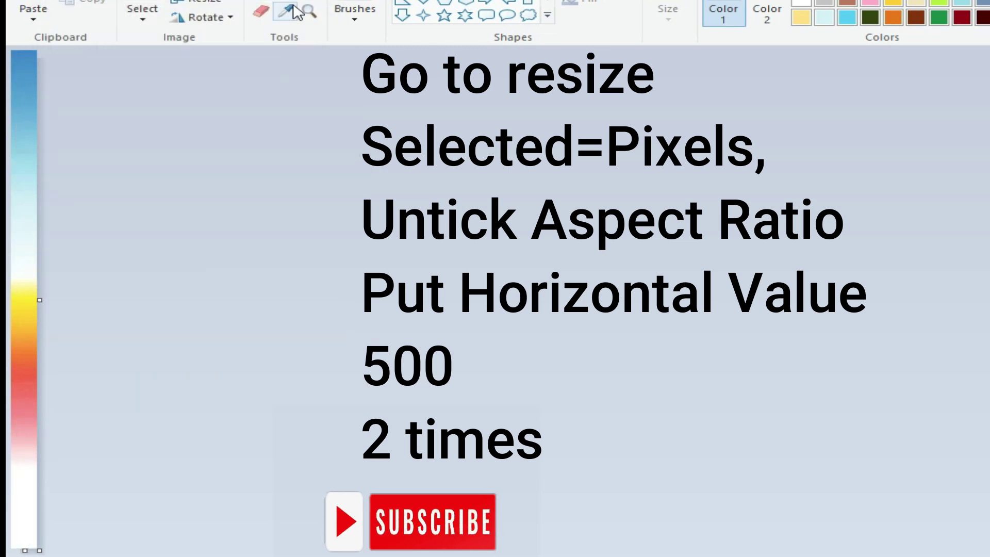
Stretch the gradient strip horizontally to 500 percent two more times without maintaining the aspect ratio.
{"action": "left_click", "coordinate": [178, 6]}
{"action": "left_click", "coordinate": [81, 158]}
{"action": "left_click_drag", "start_coordinate": [265, 88], "coordinate": [240, 91]}
{"action": "type", "text": "500"}
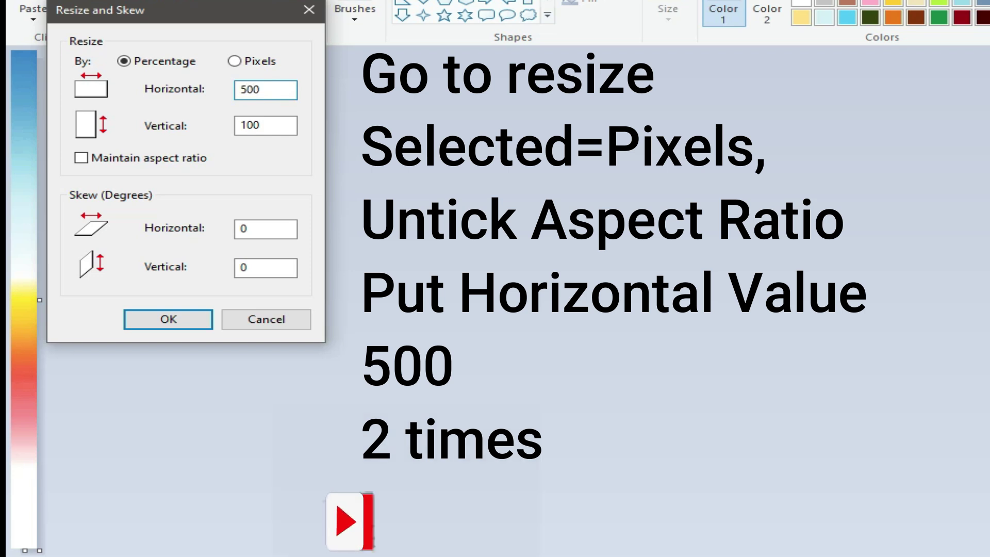
{"action": "left_click", "coordinate": [157, 319]}
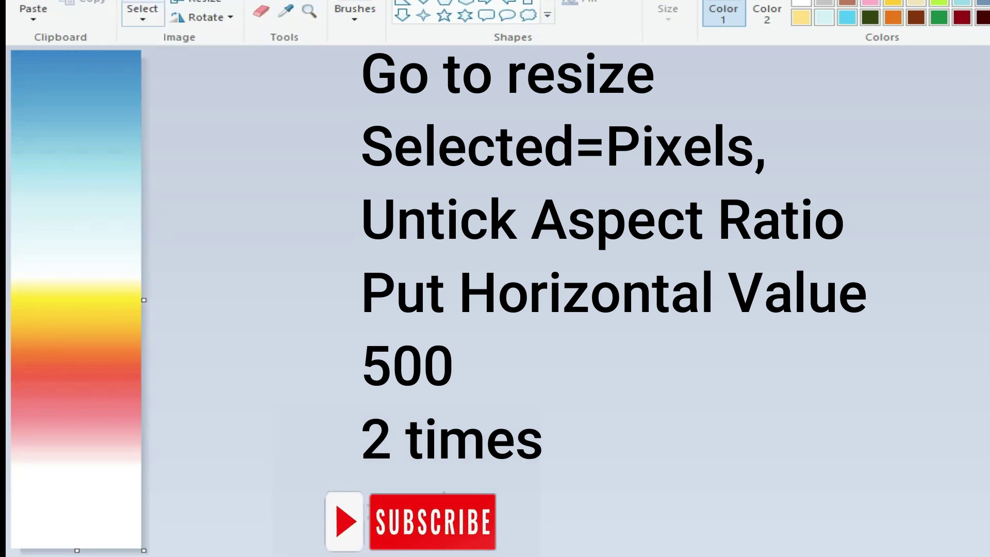
{"action": "left_click", "coordinate": [178, 5]}
{"action": "left_click", "coordinate": [81, 158]}
{"action": "left_click", "coordinate": [255, 89]}
{"action": "double_click", "coordinate": [255, 89]}
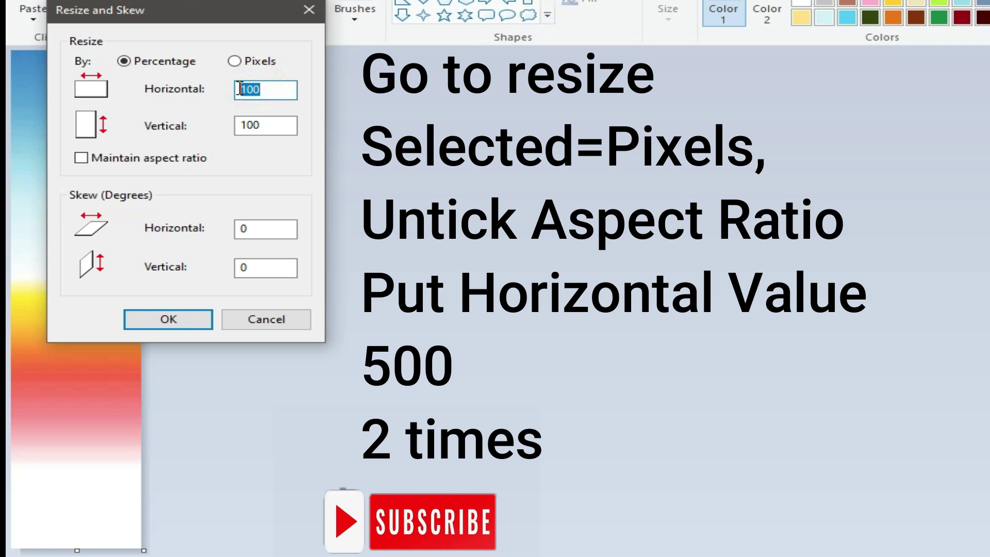
{"action": "type", "text": "500"}
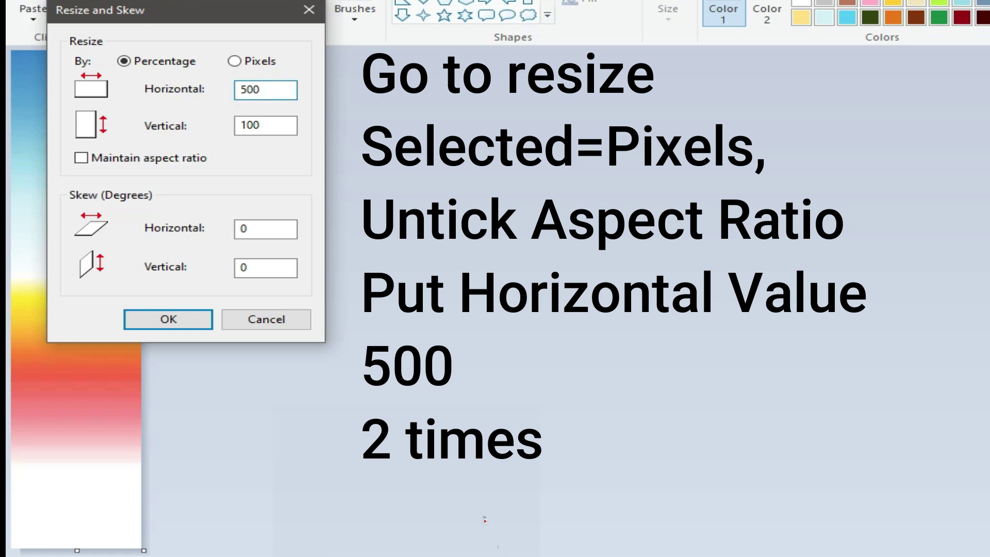
{"action": "left_click", "coordinate": [171, 324]}
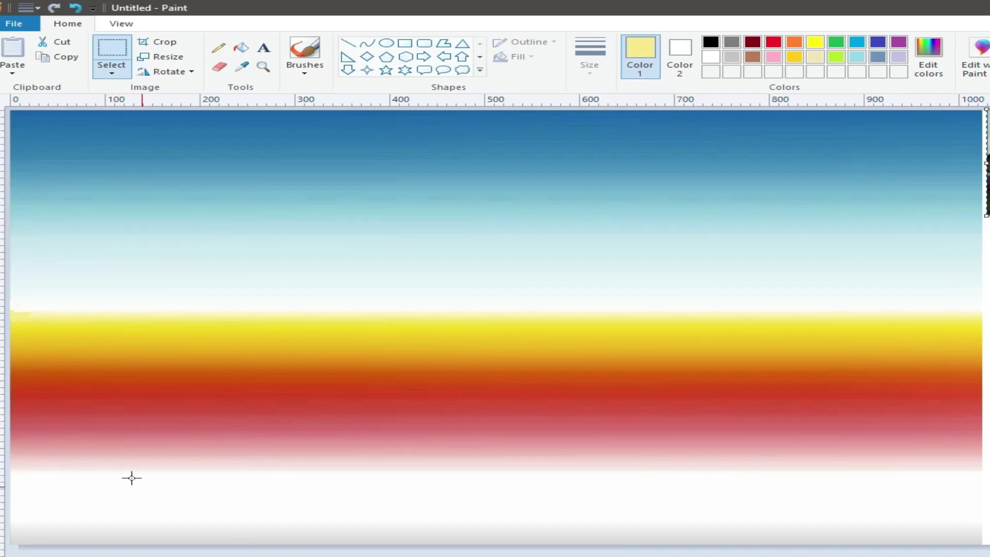
Select nearly the whole gradient with a rectangular selection and copy it.
{"action": "left_click", "coordinate": [115, 76]}
{"action": "left_click", "coordinate": [112, 104]}
{"action": "left_click_drag", "start_coordinate": [303, 369], "coordinate": [975, 544]}
{"action": "right_click", "coordinate": [388, 380]}
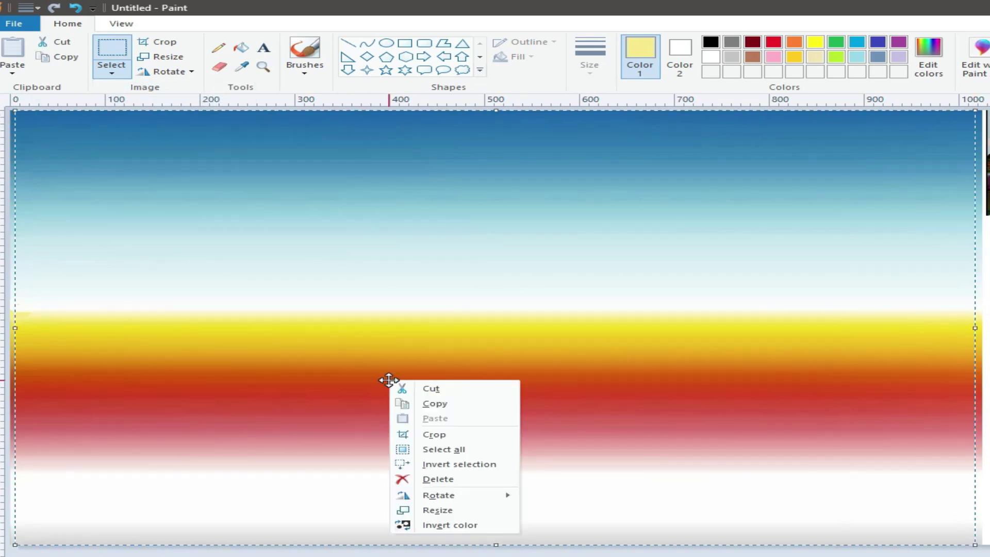
{"action": "left_click", "coordinate": [434, 403]}
Flip the selected gradient vertically, widen it toward the canvas's side edges and deselect it.
{"action": "left_click", "coordinate": [172, 72]}
{"action": "left_click", "coordinate": [195, 133]}
{"action": "left_click_drag", "start_coordinate": [15, 328], "coordinate": [9, 330]}
{"action": "left_click_drag", "start_coordinate": [976, 328], "coordinate": [979, 328]}
{"action": "key", "text": "Escape"}
Pick the red from the gradient band as Color 1 and keep the Line shape as the active tool.
{"action": "left_click", "coordinate": [348, 45]}
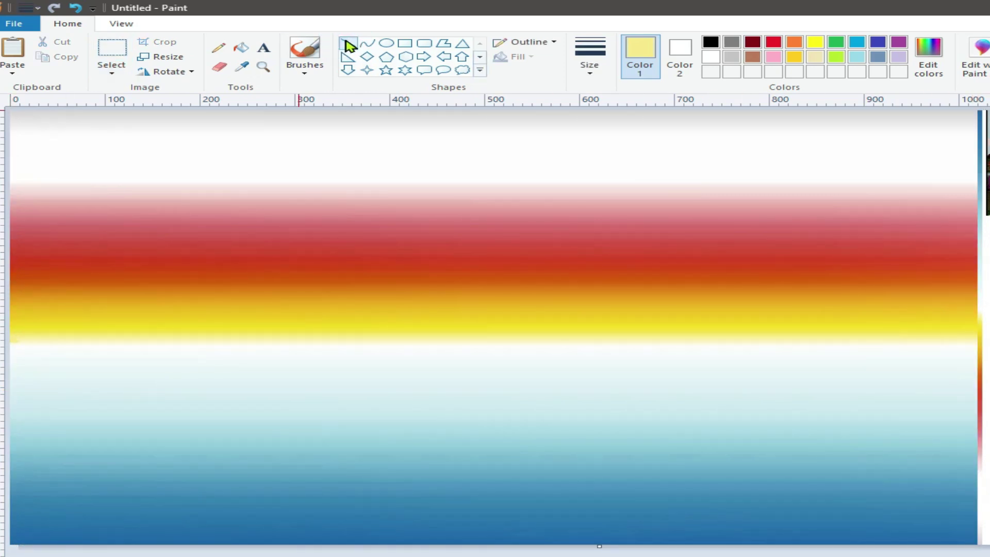
{"action": "left_click", "coordinate": [241, 66]}
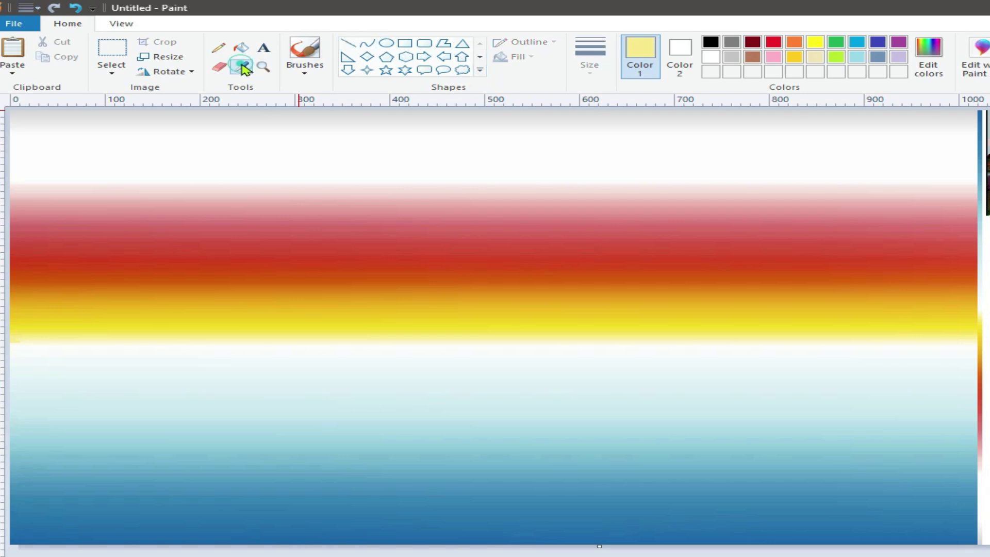
{"action": "left_click", "coordinate": [601, 250]}
Try to outline a mountain range across the full width of the red and yellow bands with a free-form selection.
{"action": "left_click", "coordinate": [108, 75]}
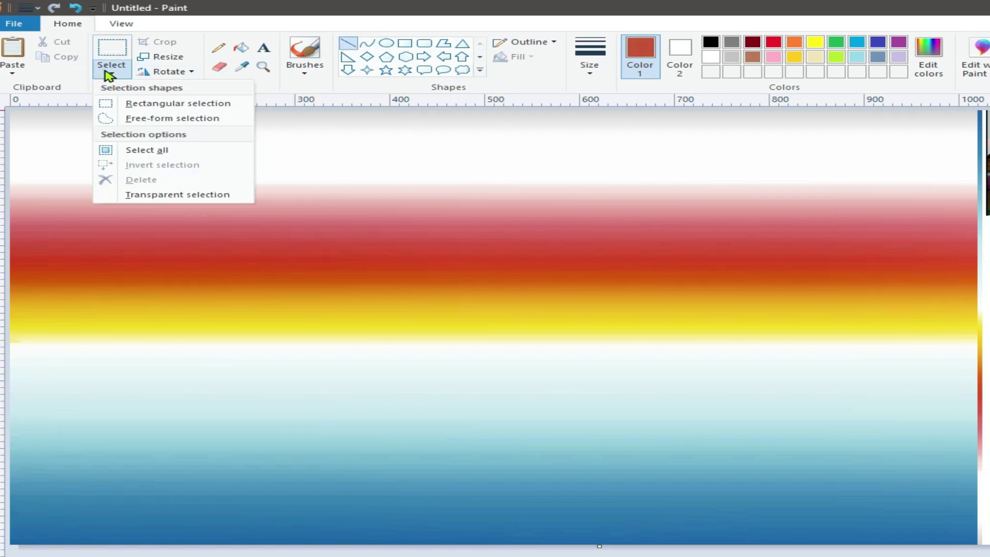
{"action": "left_click", "coordinate": [143, 118]}
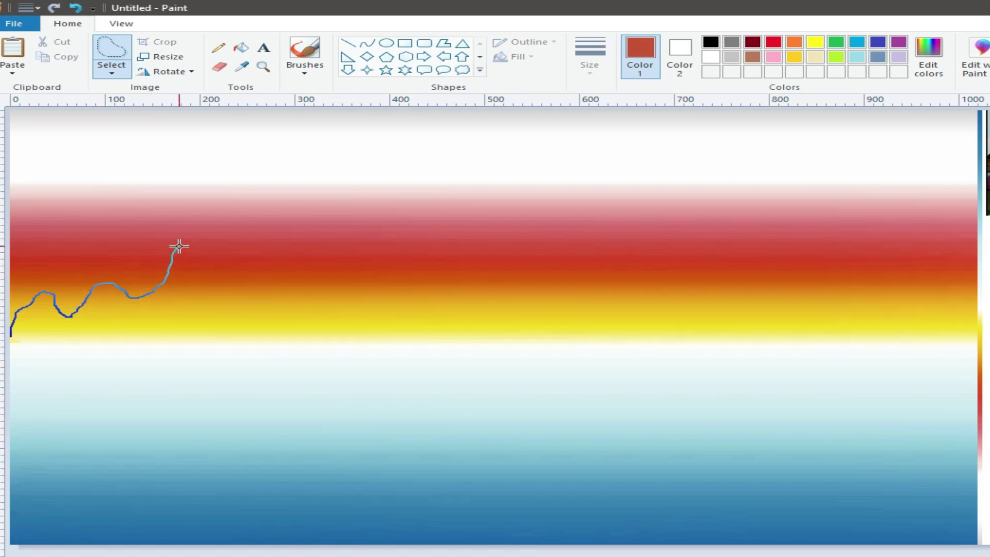
{"action": "left_click_drag", "start_coordinate": [232, 277], "coordinate": [270, 237]}
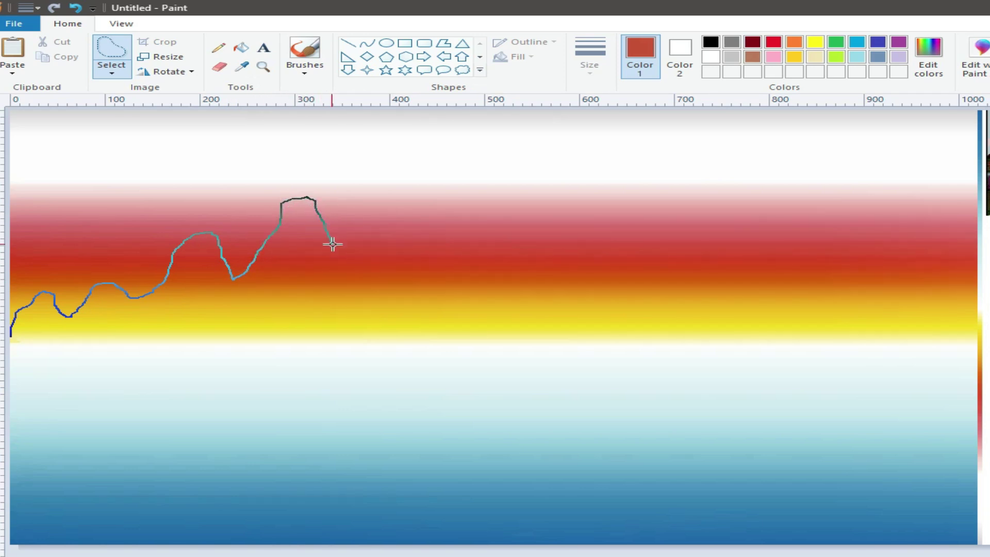
{"action": "left_click_drag", "start_coordinate": [354, 272], "coordinate": [369, 230]}
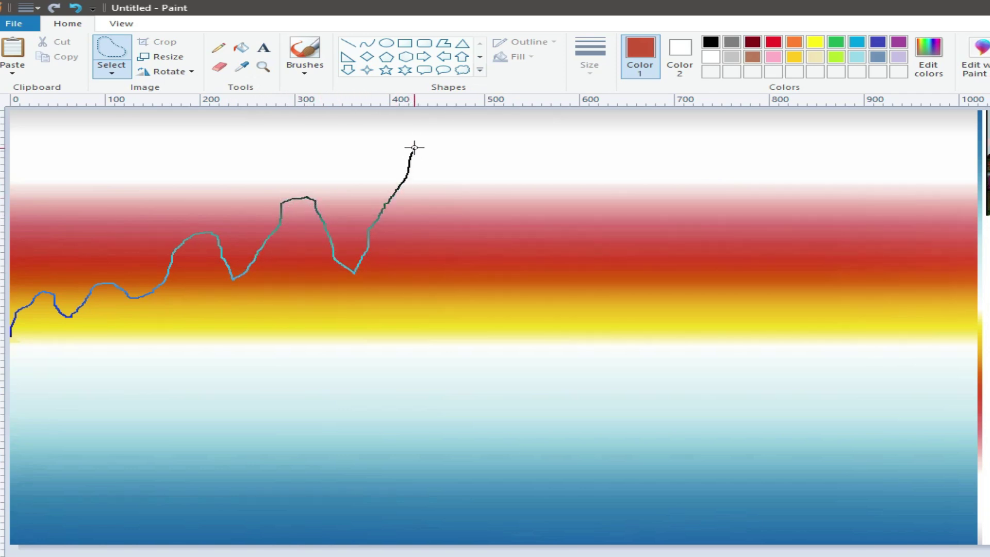
{"action": "mouse_move", "coordinate": [467, 144]}
{"action": "left_mouse_down"}
{"action": "mouse_move", "coordinate": [482, 180]}
{"action": "mouse_move", "coordinate": [526, 219]}
{"action": "left_mouse_up"}
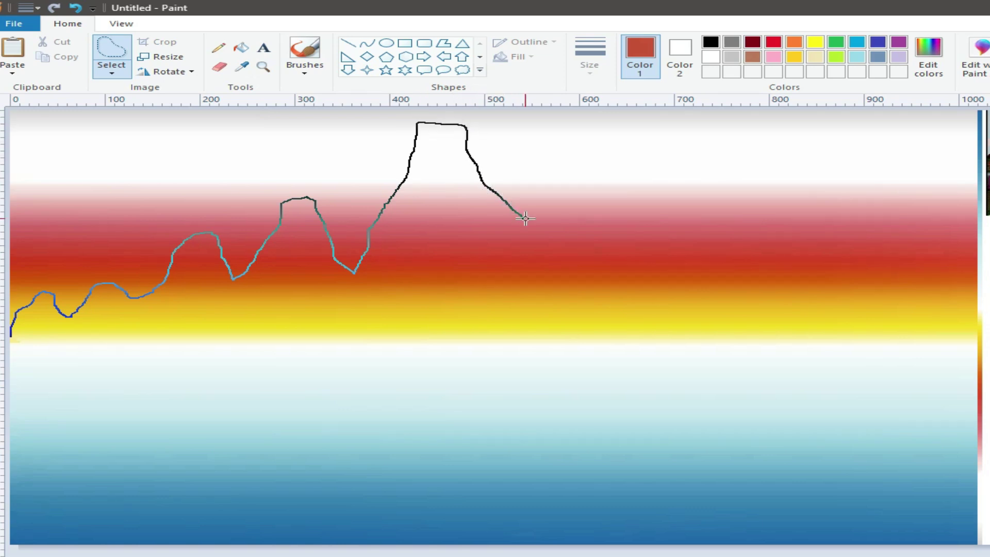
{"action": "mouse_move", "coordinate": [572, 180]}
{"action": "left_mouse_down"}
{"action": "mouse_move", "coordinate": [601, 234]}
{"action": "mouse_move", "coordinate": [620, 212]}
{"action": "mouse_move", "coordinate": [681, 250]}
{"action": "mouse_move", "coordinate": [695, 227]}
{"action": "mouse_move", "coordinate": [719, 220]}
{"action": "mouse_move", "coordinate": [737, 256]}
{"action": "mouse_move", "coordinate": [775, 289]}
{"action": "mouse_move", "coordinate": [849, 323]}
{"action": "mouse_move", "coordinate": [922, 332]}
{"action": "left_mouse_up"}
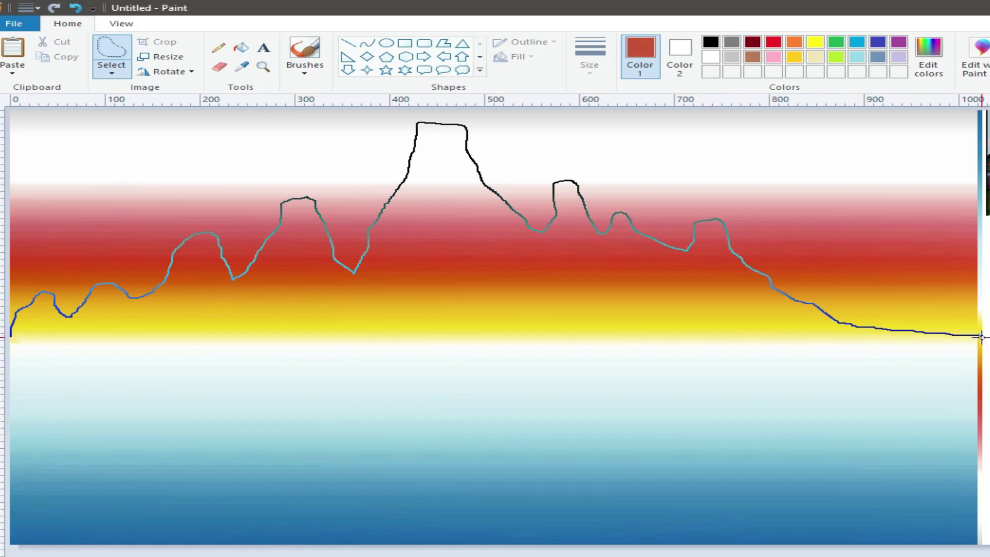
{"action": "left_click_drag", "start_coordinate": [982, 337], "coordinate": [982, 338]}
Add the current red to the custom palette swatches and assign it as Color 2.
{"action": "left_click", "coordinate": [929, 55]}
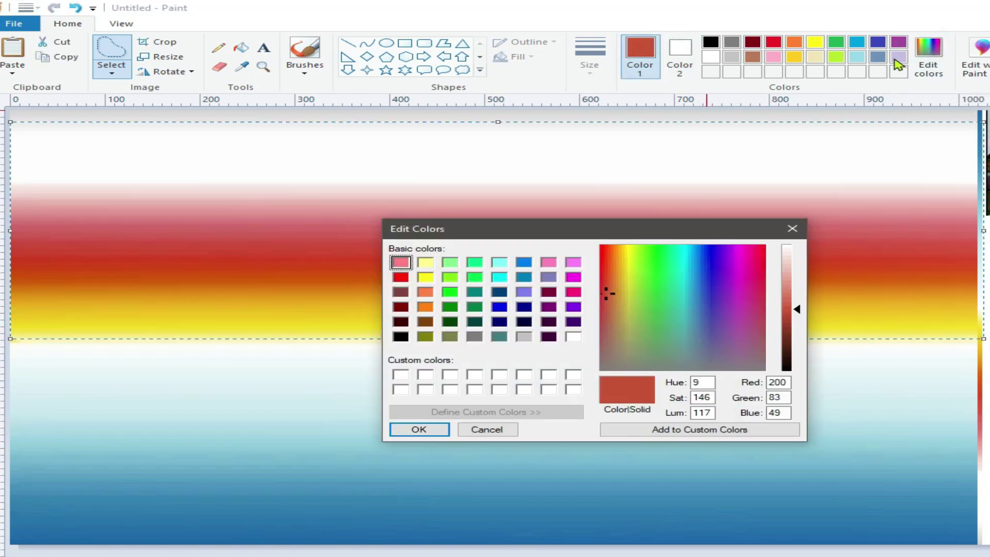
{"action": "left_click", "coordinate": [413, 431]}
{"action": "left_click", "coordinate": [680, 54]}
{"action": "left_click", "coordinate": [711, 71]}
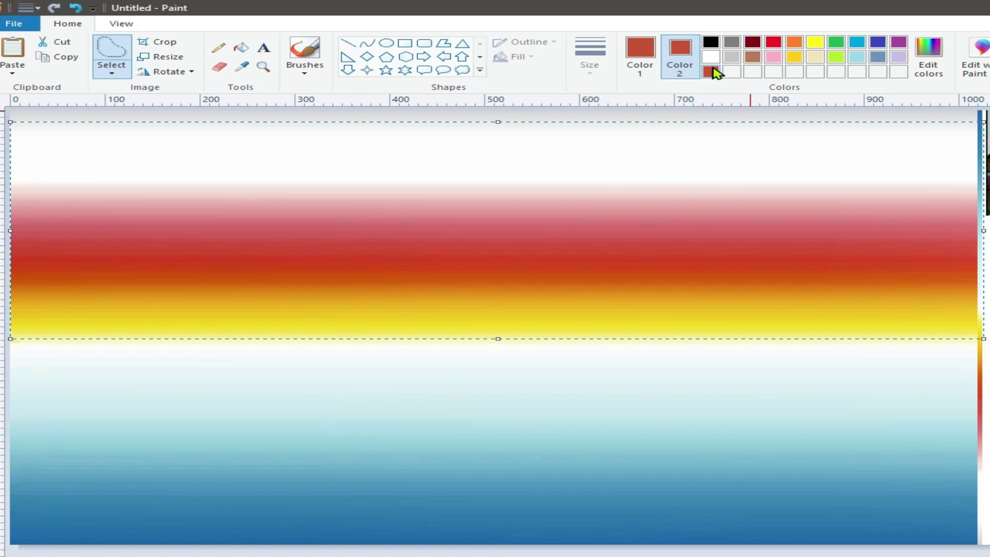
Discard the selection, trace a new free-form mountain range above the yellow band's lower edge, and delete it to reveal the Color 2 red.
{"action": "left_click", "coordinate": [76, 9]}
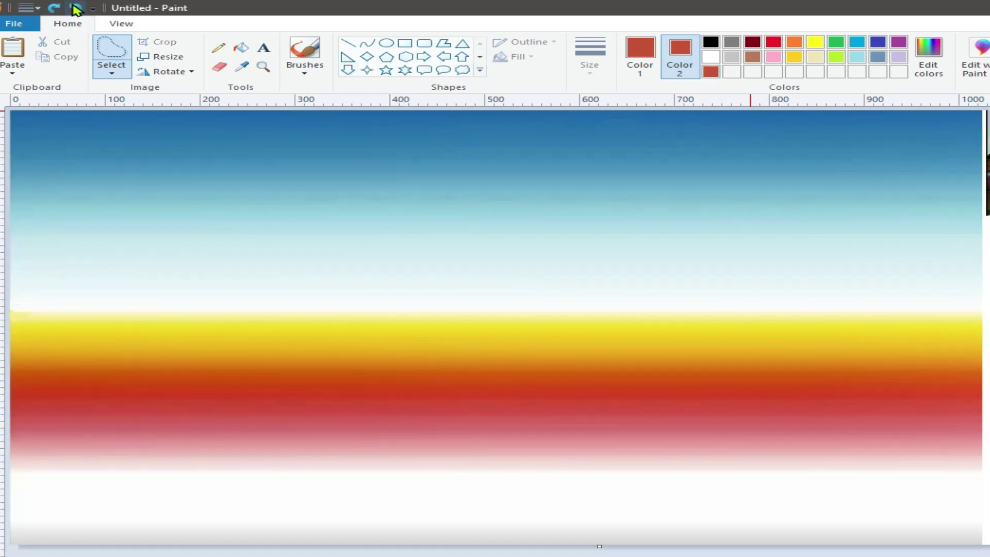
{"action": "left_click", "coordinate": [55, 9]}
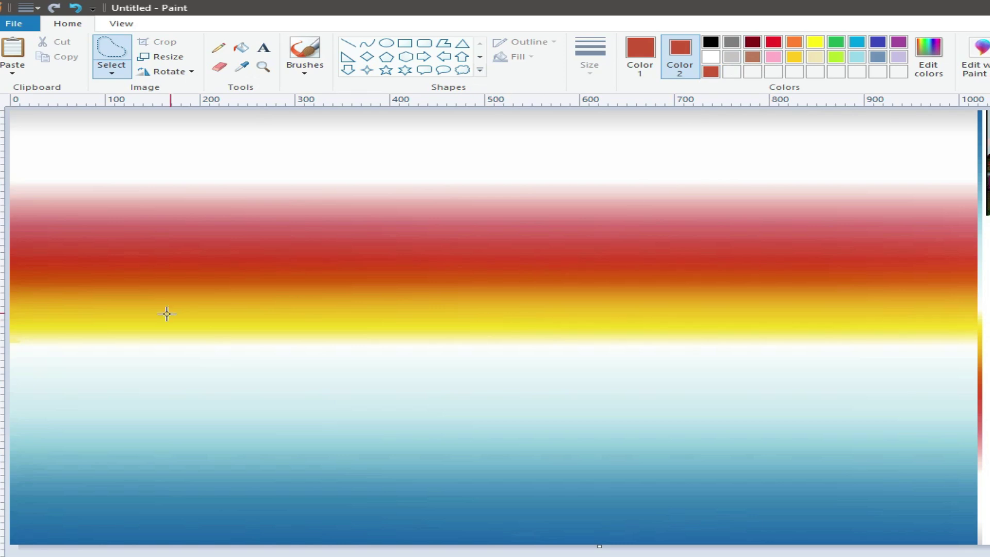
{"action": "left_click", "coordinate": [111, 72]}
{"action": "left_click", "coordinate": [127, 106]}
{"action": "mouse_move", "coordinate": [50, 301]}
{"action": "left_mouse_down"}
{"action": "mouse_move", "coordinate": [102, 281]}
{"action": "mouse_move", "coordinate": [118, 300]}
{"action": "mouse_move", "coordinate": [154, 305]}
{"action": "mouse_move", "coordinate": [188, 199]}
{"action": "mouse_move", "coordinate": [225, 212]}
{"action": "mouse_move", "coordinate": [251, 259]}
{"action": "mouse_move", "coordinate": [270, 255]}
{"action": "mouse_move", "coordinate": [314, 139]}
{"action": "mouse_move", "coordinate": [346, 123]}
{"action": "mouse_move", "coordinate": [414, 192]}
{"action": "left_mouse_up"}
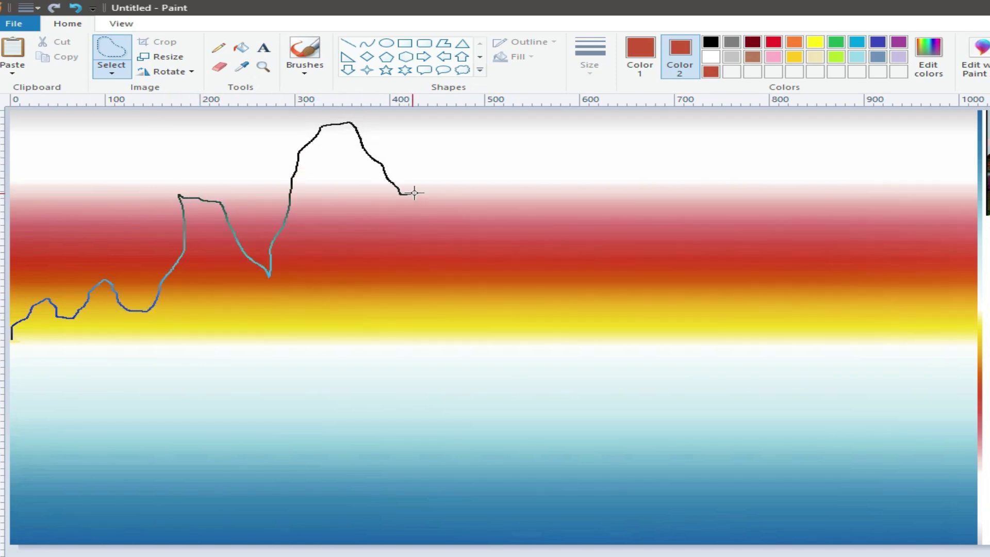
{"action": "mouse_move", "coordinate": [530, 241]}
{"action": "left_mouse_down"}
{"action": "mouse_move", "coordinate": [558, 269]}
{"action": "mouse_move", "coordinate": [615, 273]}
{"action": "left_mouse_up"}
{"action": "mouse_move", "coordinate": [683, 293]}
{"action": "left_mouse_down"}
{"action": "mouse_move", "coordinate": [726, 312]}
{"action": "mouse_move", "coordinate": [863, 340]}
{"action": "left_mouse_up"}
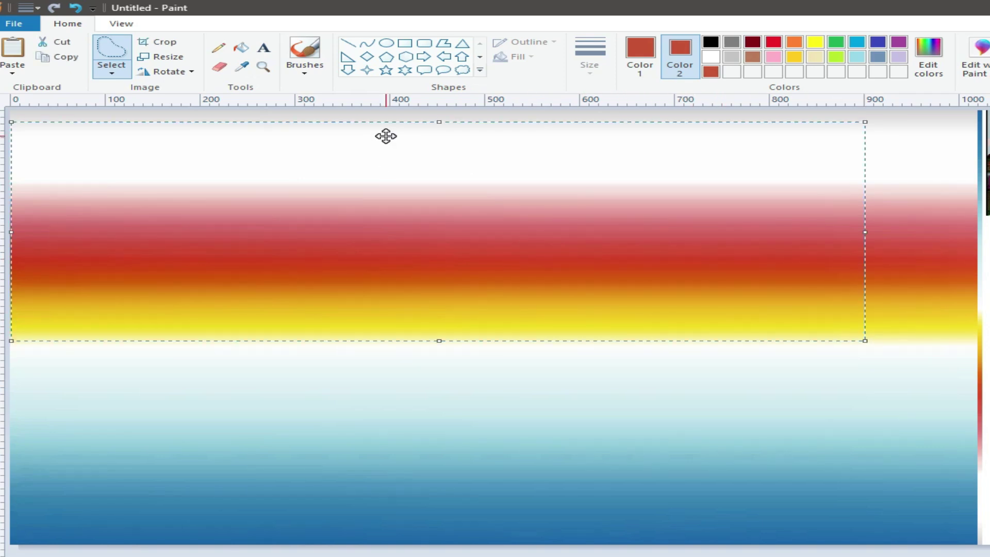
{"action": "key", "text": "Delete"}
Set both colors to the palette's light brown and fill the mountain silhouette with it.
{"action": "left_click", "coordinate": [753, 56]}
{"action": "left_click", "coordinate": [640, 54]}
{"action": "left_click", "coordinate": [753, 57]}
{"action": "left_click", "coordinate": [241, 48]}
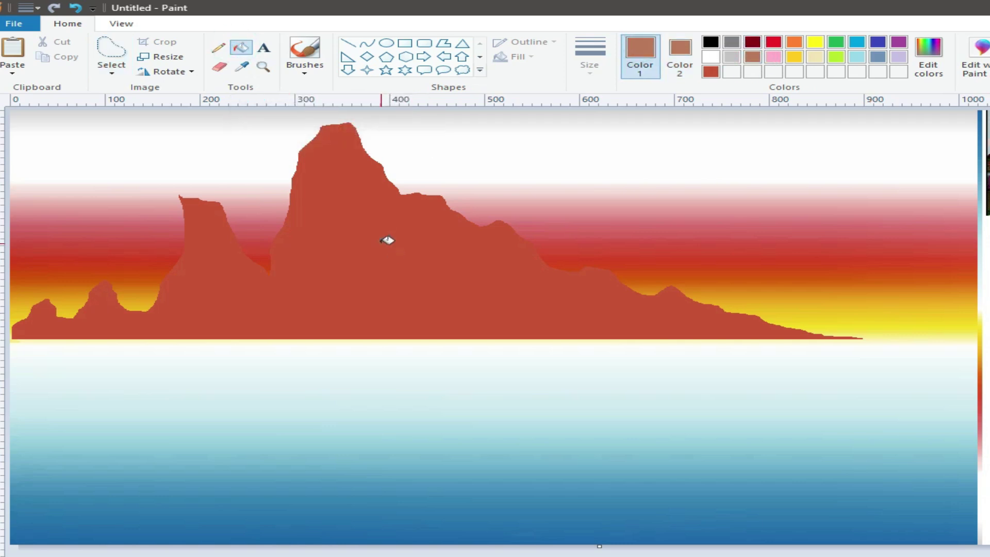
{"action": "left_click", "coordinate": [387, 240]}
Darken Color 1 to a custom brown with red 119, green 73 and blue 49.
{"action": "left_click", "coordinate": [310, 70]}
{"action": "left_click", "coordinate": [307, 150]}
{"action": "left_click", "coordinate": [929, 54]}
{"action": "left_click", "coordinate": [786, 333]}
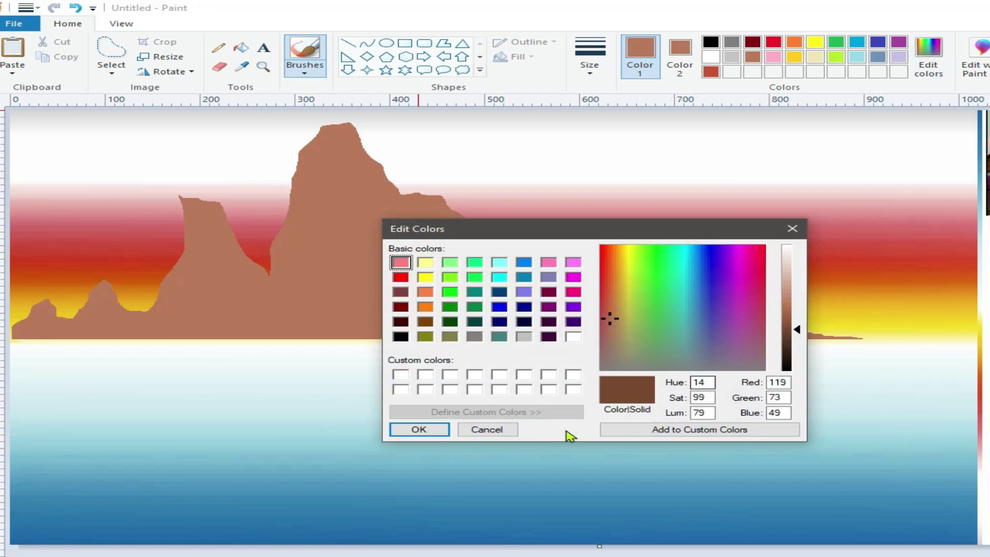
{"action": "left_click", "coordinate": [419, 430]}
Shade the left slopes of all four mountain peaks in dark brown with the Crayon brush.
{"action": "left_click", "coordinate": [304, 71]}
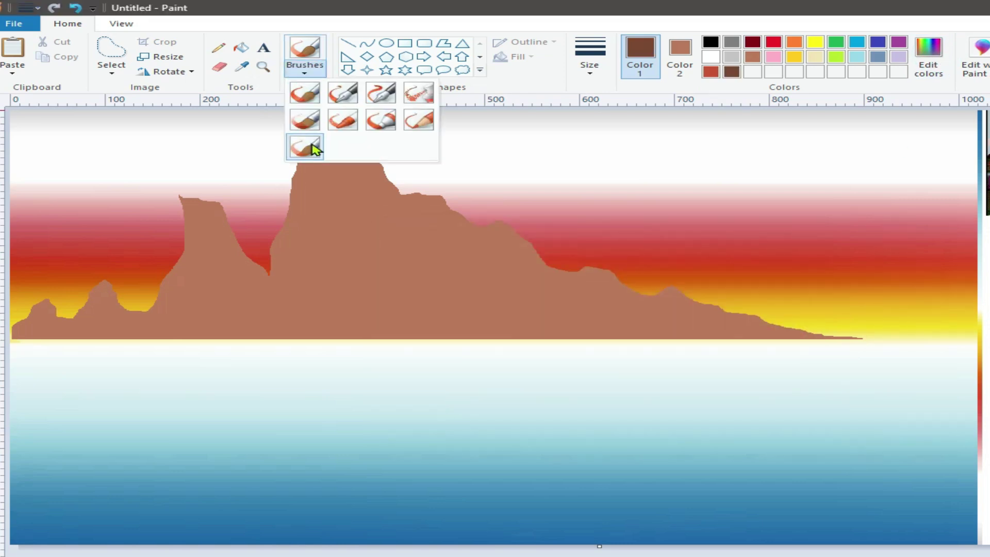
{"action": "left_click", "coordinate": [343, 120]}
{"action": "mouse_move", "coordinate": [200, 213]}
{"action": "left_mouse_down"}
{"action": "mouse_move", "coordinate": [190, 240]}
{"action": "mouse_move", "coordinate": [135, 311]}
{"action": "left_mouse_up"}
{"action": "left_click_drag", "start_coordinate": [198, 198], "coordinate": [195, 228]}
{"action": "mouse_move", "coordinate": [111, 281]}
{"action": "left_mouse_down"}
{"action": "mouse_move", "coordinate": [77, 316]}
{"action": "mouse_move", "coordinate": [11, 333]}
{"action": "left_mouse_up"}
{"action": "mouse_move", "coordinate": [323, 131]}
{"action": "left_mouse_down"}
{"action": "mouse_move", "coordinate": [300, 156]}
{"action": "mouse_move", "coordinate": [271, 266]}
{"action": "left_mouse_up"}
Draw crayon lines of a different brush size along and down the shoulder to the right of the highest peak.
{"action": "left_click", "coordinate": [589, 66]}
{"action": "left_click", "coordinate": [624, 147]}
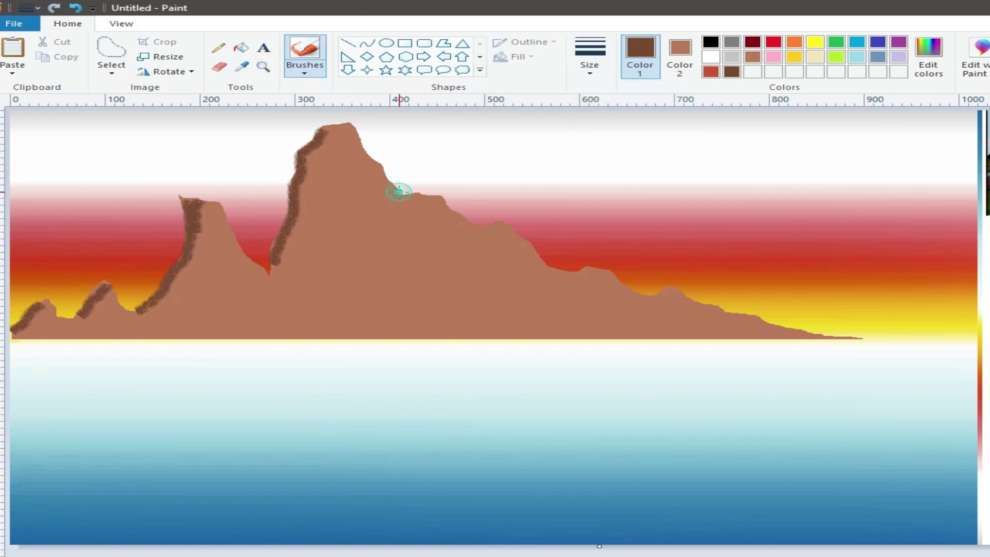
{"action": "left_click_drag", "start_coordinate": [400, 194], "coordinate": [426, 194]}
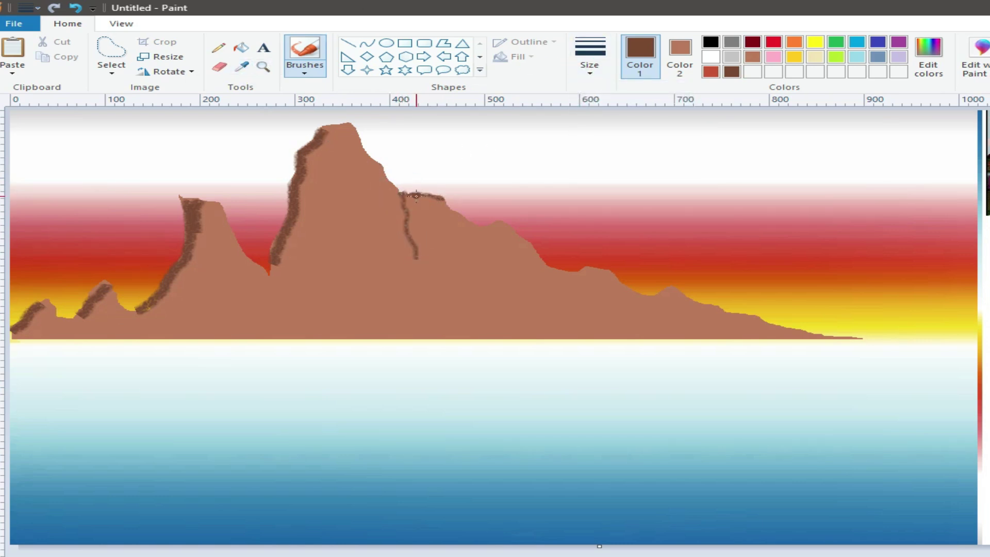
Trace the low right-hand ridge to the canvas edge with the Oil brush at its thinnest size.
{"action": "left_click", "coordinate": [304, 57]}
{"action": "left_click", "coordinate": [305, 122]}
{"action": "left_click", "coordinate": [590, 66]}
{"action": "left_click", "coordinate": [591, 100]}
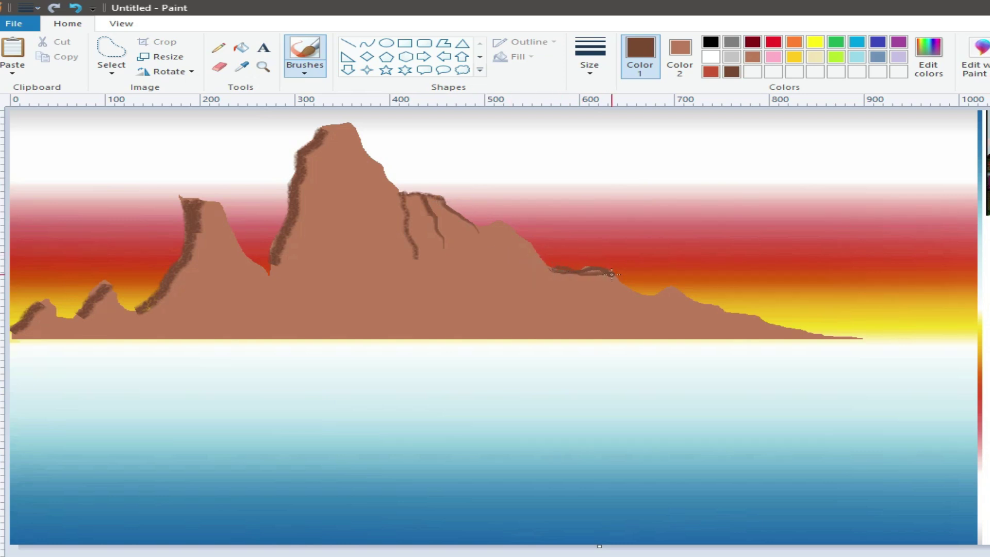
{"action": "mouse_move", "coordinate": [674, 292]}
{"action": "left_mouse_down"}
{"action": "mouse_move", "coordinate": [861, 340]}
{"action": "mouse_move", "coordinate": [978, 340]}
{"action": "left_mouse_up"}
Thicken the brown outline from the low right-hand ridge back up to the highest peak's shoulder, using a wider Oil brush size.
{"action": "left_click", "coordinate": [589, 64]}
{"action": "left_click", "coordinate": [602, 122]}
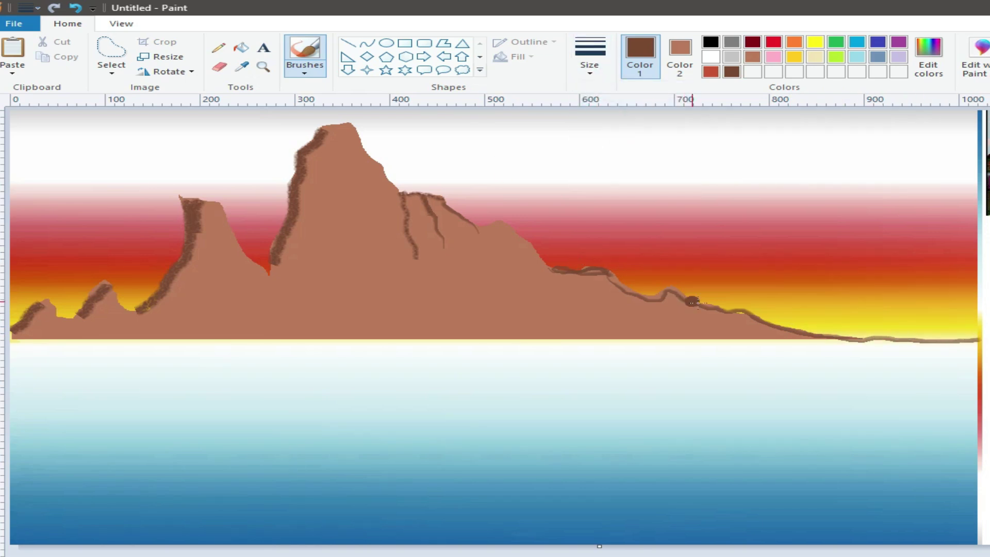
{"action": "left_click_drag", "start_coordinate": [721, 313], "coordinate": [578, 268]}
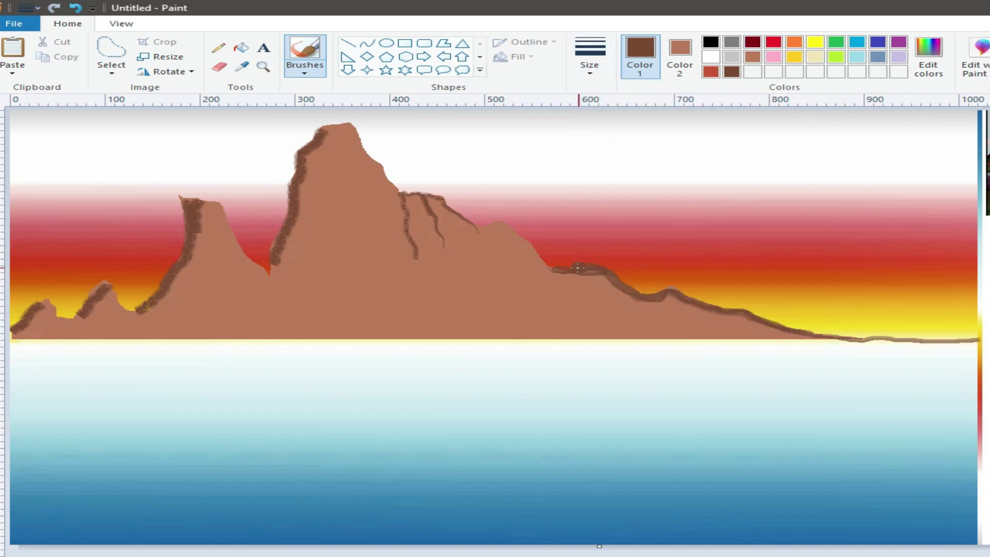
{"action": "mouse_move", "coordinate": [484, 237]}
{"action": "left_mouse_down"}
{"action": "mouse_move", "coordinate": [435, 199]}
{"action": "mouse_move", "coordinate": [403, 191]}
{"action": "left_mouse_up"}
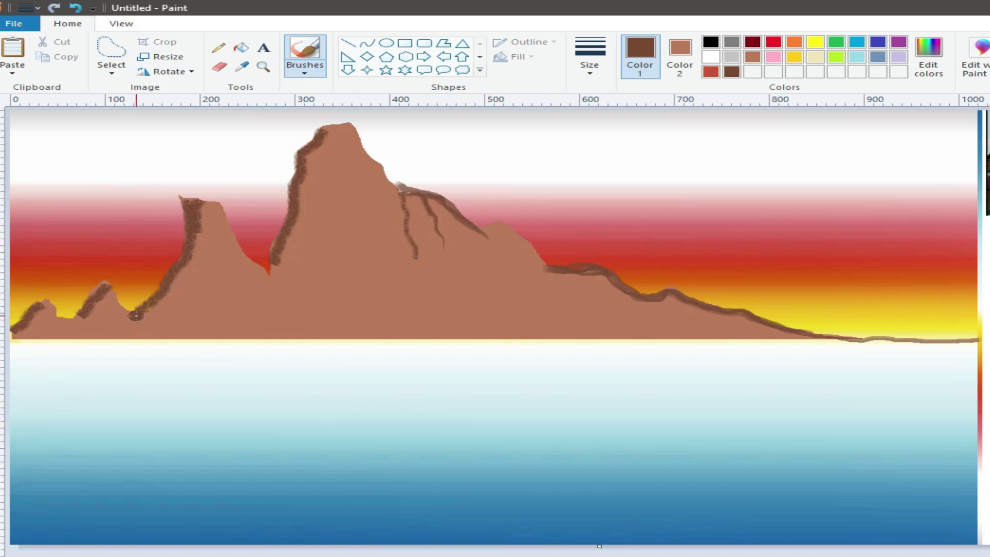
Extend the brown shading down the left slopes of the two foothills and the flat-topped peak, adding rock streaks.
{"action": "mouse_move", "coordinate": [135, 336]}
{"action": "left_mouse_down"}
{"action": "mouse_move", "coordinate": [140, 311]}
{"action": "mouse_move", "coordinate": [168, 287]}
{"action": "left_mouse_up"}
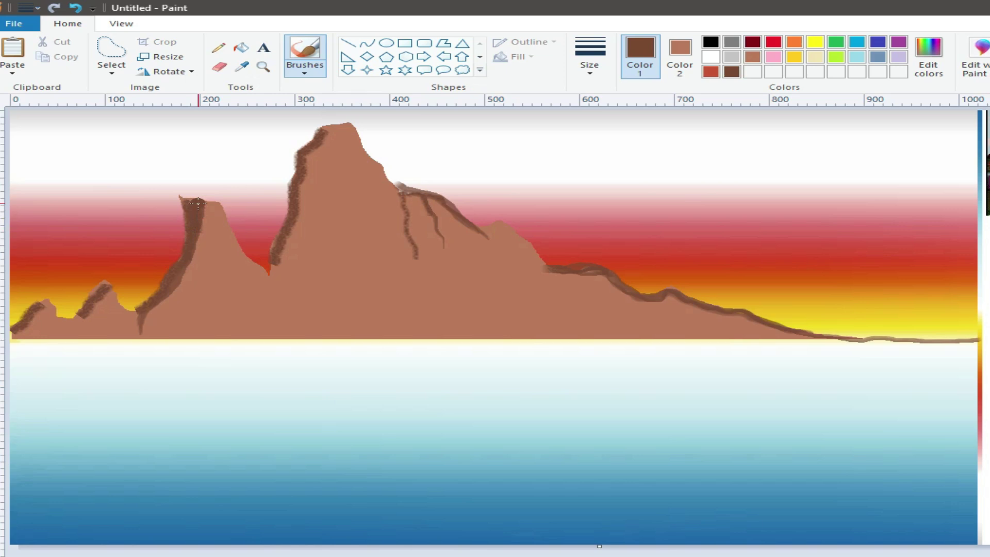
{"action": "left_click_drag", "start_coordinate": [70, 332], "coordinate": [83, 305]}
{"action": "left_click_drag", "start_coordinate": [11, 331], "coordinate": [40, 303]}
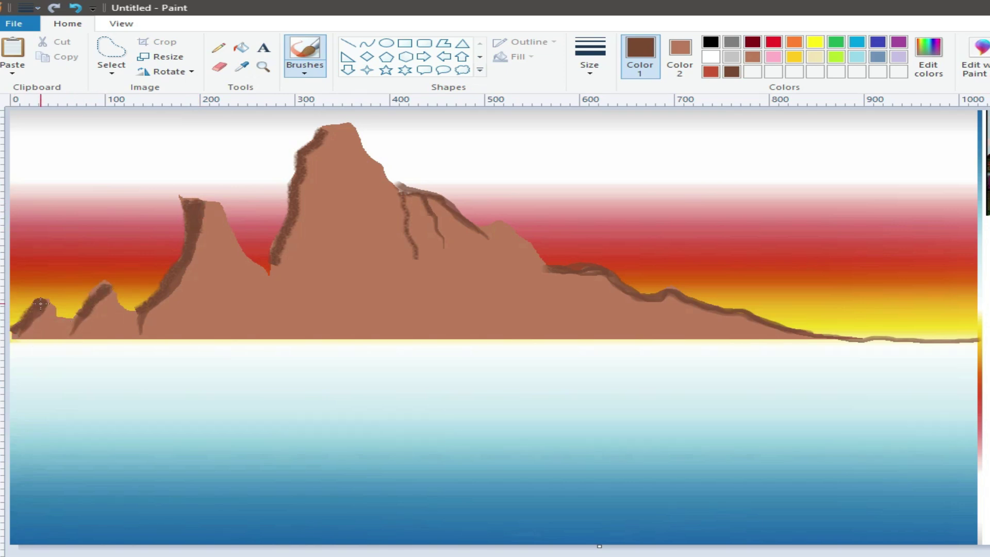
{"action": "left_click", "coordinate": [168, 295]}
{"action": "mouse_move", "coordinate": [165, 298]}
{"action": "left_mouse_down"}
{"action": "mouse_move", "coordinate": [183, 263]}
{"action": "mouse_move", "coordinate": [186, 283]}
{"action": "mouse_move", "coordinate": [189, 243]}
{"action": "mouse_move", "coordinate": [182, 272]}
{"action": "mouse_move", "coordinate": [217, 205]}
{"action": "left_mouse_up"}
{"action": "left_click", "coordinate": [181, 272]}
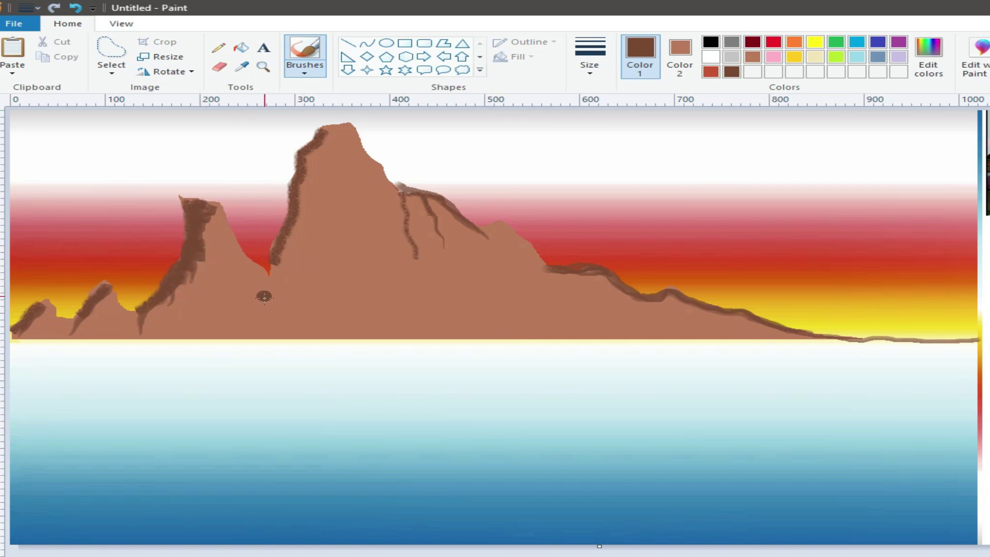
Paint brown rock streaks down the highest peak's left side and outline its summit and right slope.
{"action": "left_click_drag", "start_coordinate": [271, 326], "coordinate": [283, 250]}
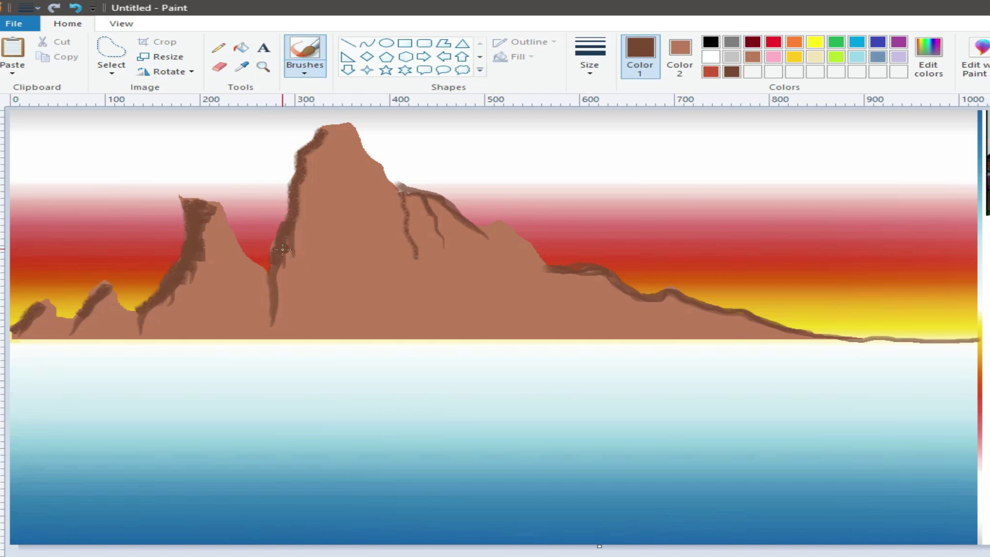
{"action": "left_click_drag", "start_coordinate": [305, 209], "coordinate": [305, 171]}
{"action": "left_click_drag", "start_coordinate": [330, 126], "coordinate": [334, 170]}
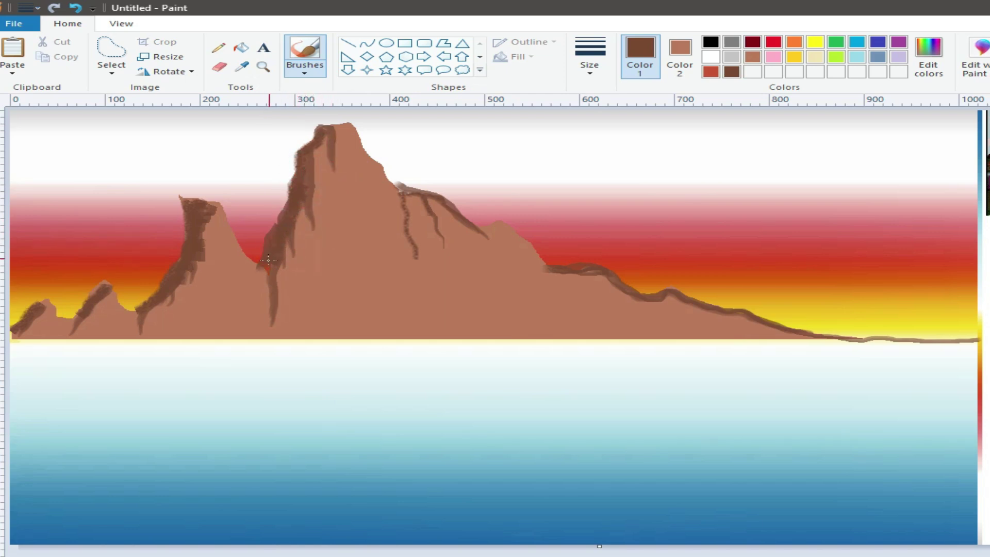
{"action": "mouse_move", "coordinate": [400, 188]}
{"action": "left_mouse_down"}
{"action": "mouse_move", "coordinate": [451, 208]}
{"action": "mouse_move", "coordinate": [401, 189]}
{"action": "mouse_move", "coordinate": [349, 129]}
{"action": "mouse_move", "coordinate": [327, 128]}
{"action": "mouse_move", "coordinate": [371, 155]}
{"action": "left_mouse_up"}
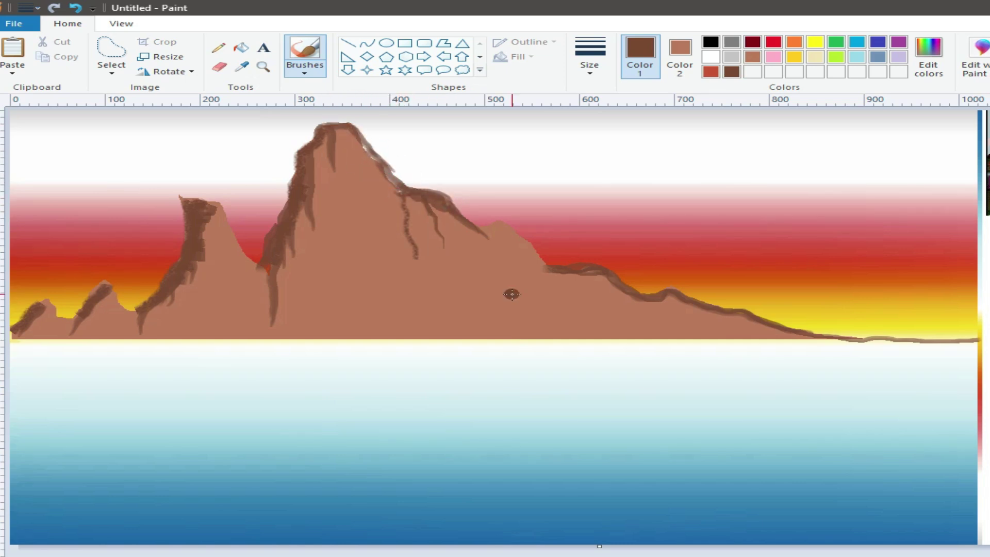
Thicken the crevices on the right shoulder and outline the remaining bare edges of the right-hand hump and foothills.
{"action": "left_click_drag", "start_coordinate": [420, 277], "coordinate": [386, 173]}
{"action": "left_click_drag", "start_coordinate": [447, 247], "coordinate": [431, 206]}
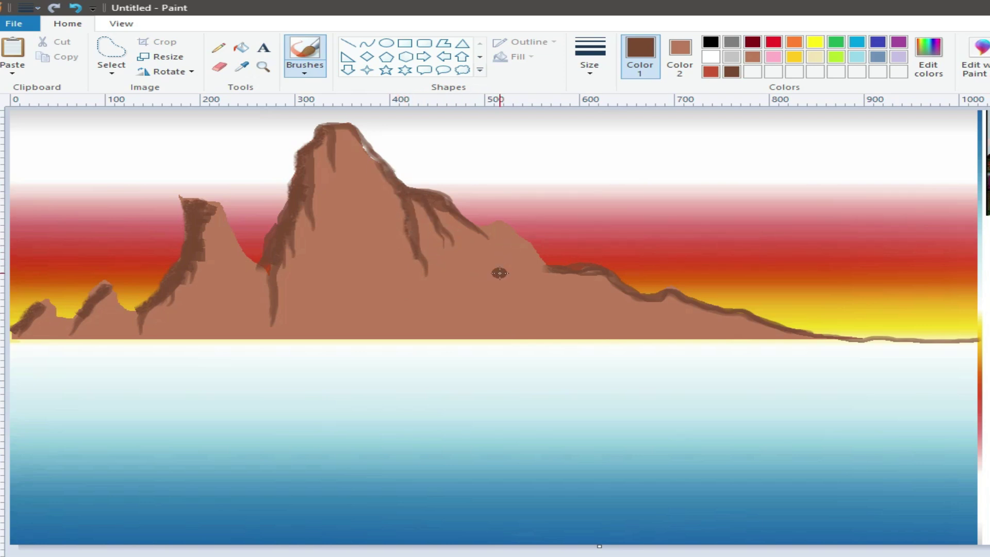
{"action": "mouse_move", "coordinate": [604, 278]}
{"action": "left_mouse_down"}
{"action": "mouse_move", "coordinate": [542, 259]}
{"action": "mouse_move", "coordinate": [508, 232]}
{"action": "left_mouse_up"}
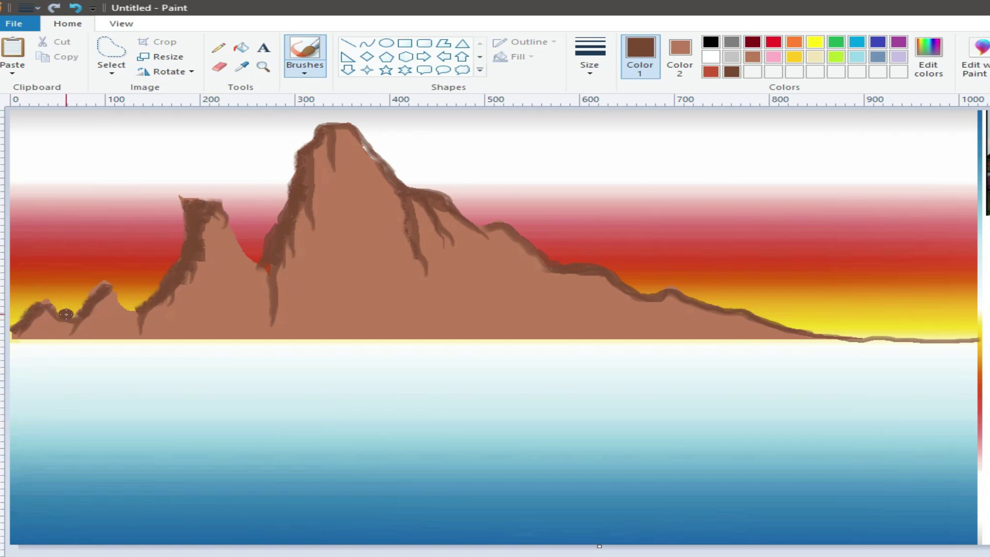
{"action": "left_click_drag", "start_coordinate": [104, 288], "coordinate": [142, 308]}
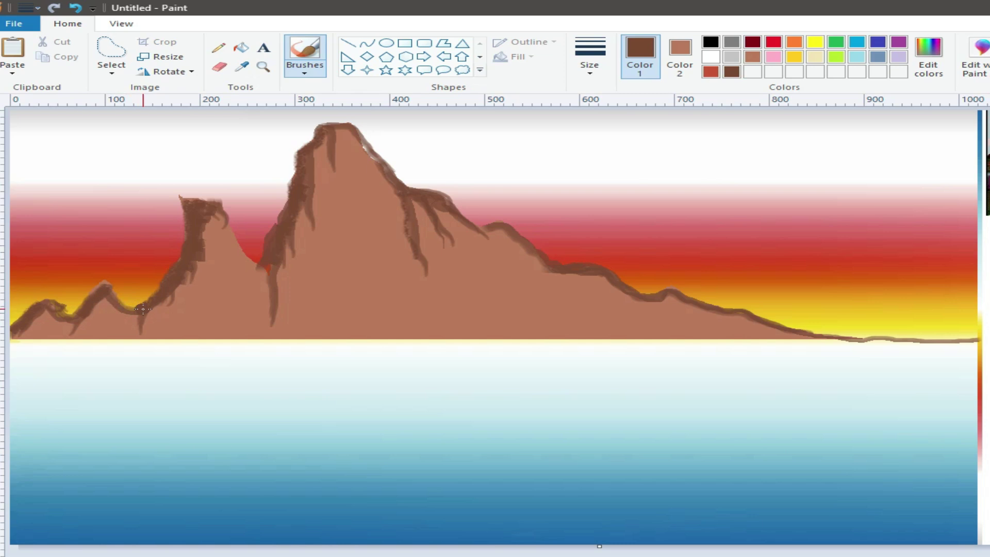
Darken Color 1 to red 86, green 53, blue 35 and retrace the main peaks' edges and right-hand crevices with it.
{"action": "left_click", "coordinate": [928, 51]}
{"action": "left_click_drag", "start_coordinate": [789, 345], "coordinate": [789, 353]}
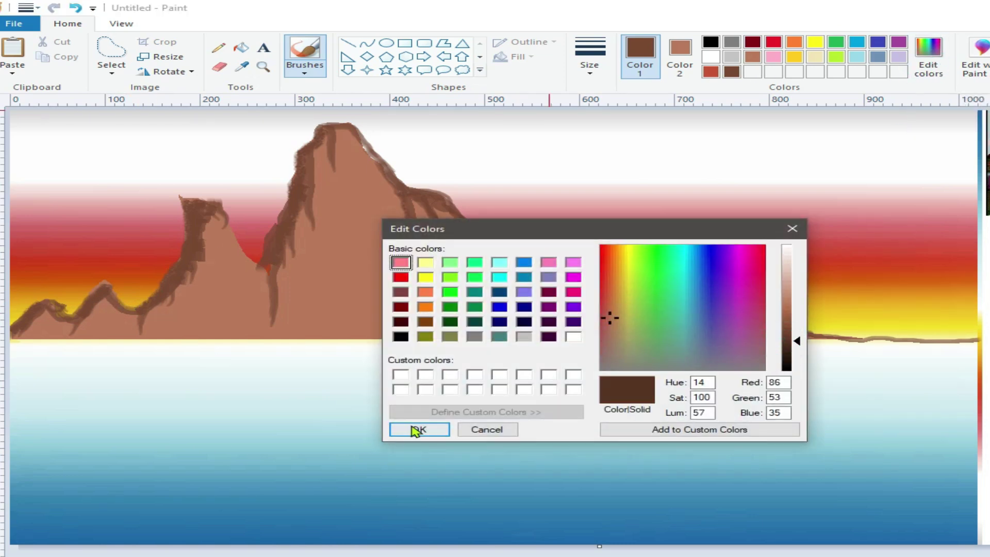
{"action": "left_click", "coordinate": [415, 429]}
{"action": "mouse_move", "coordinate": [134, 308]}
{"action": "left_mouse_down"}
{"action": "mouse_move", "coordinate": [181, 252]}
{"action": "mouse_move", "coordinate": [201, 197]}
{"action": "left_mouse_up"}
{"action": "mouse_move", "coordinate": [275, 227]}
{"action": "left_mouse_down"}
{"action": "mouse_move", "coordinate": [291, 160]}
{"action": "mouse_move", "coordinate": [335, 124]}
{"action": "mouse_move", "coordinate": [393, 175]}
{"action": "mouse_move", "coordinate": [459, 261]}
{"action": "mouse_move", "coordinate": [415, 197]}
{"action": "mouse_move", "coordinate": [438, 204]}
{"action": "mouse_move", "coordinate": [402, 185]}
{"action": "left_mouse_up"}
{"action": "left_click_drag", "start_coordinate": [565, 276], "coordinate": [479, 227]}
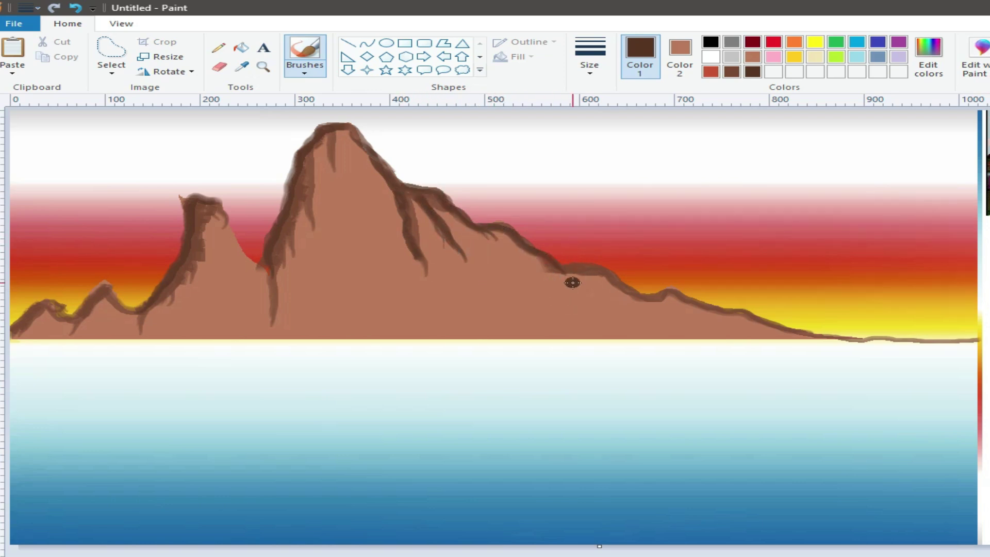
Pick the gradient's red beside the flat-topped peak as Color 1 and fill the mountain interior with it.
{"action": "left_click", "coordinate": [242, 66]}
{"action": "left_click", "coordinate": [248, 253]}
{"action": "left_click", "coordinate": [240, 48]}
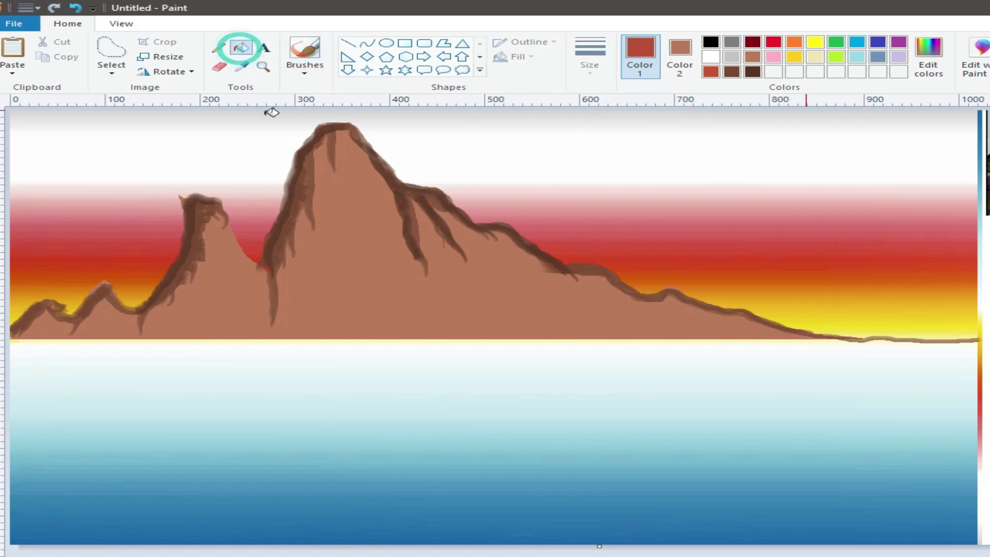
{"action": "left_click", "coordinate": [376, 223]}
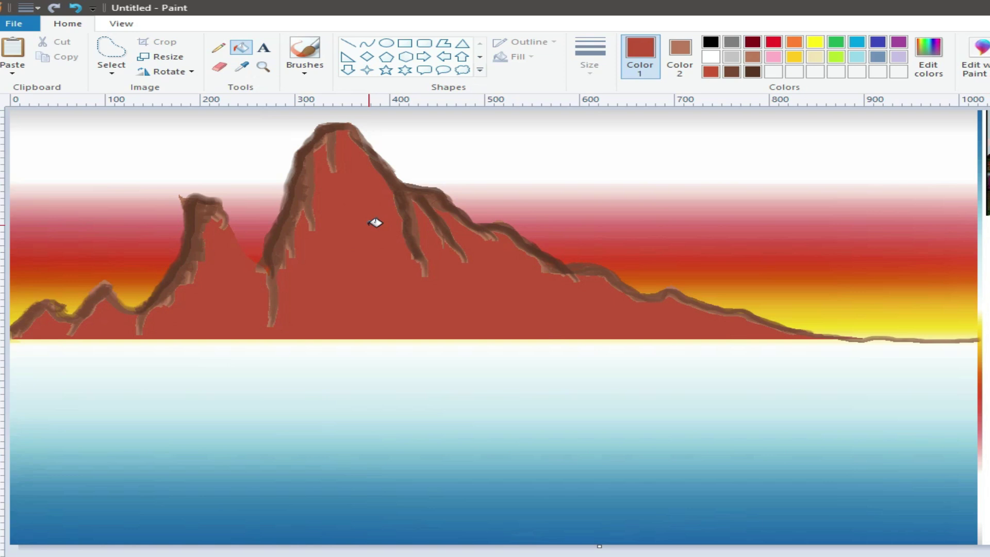
Darken the picked red slightly in the color editor and refill the mountain interior with it.
{"action": "left_click", "coordinate": [928, 52]}
{"action": "left_click_drag", "start_coordinate": [790, 317], "coordinate": [790, 326]}
{"action": "left_click", "coordinate": [433, 431]}
{"action": "left_click", "coordinate": [344, 244]}
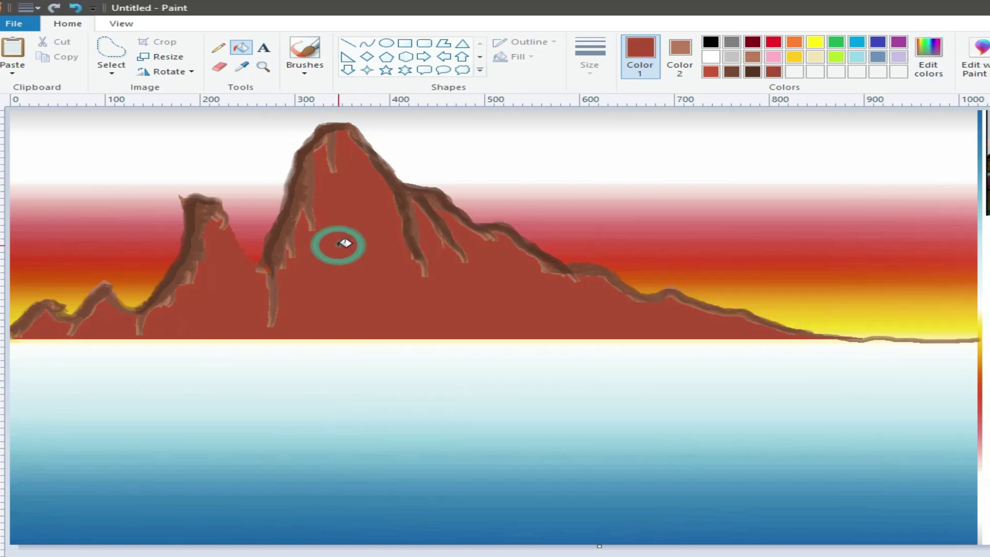
Set Color 1 to the saved dark brown and brush a thicker shoreline along the mountain's base across the full width.
{"action": "left_click", "coordinate": [305, 51]}
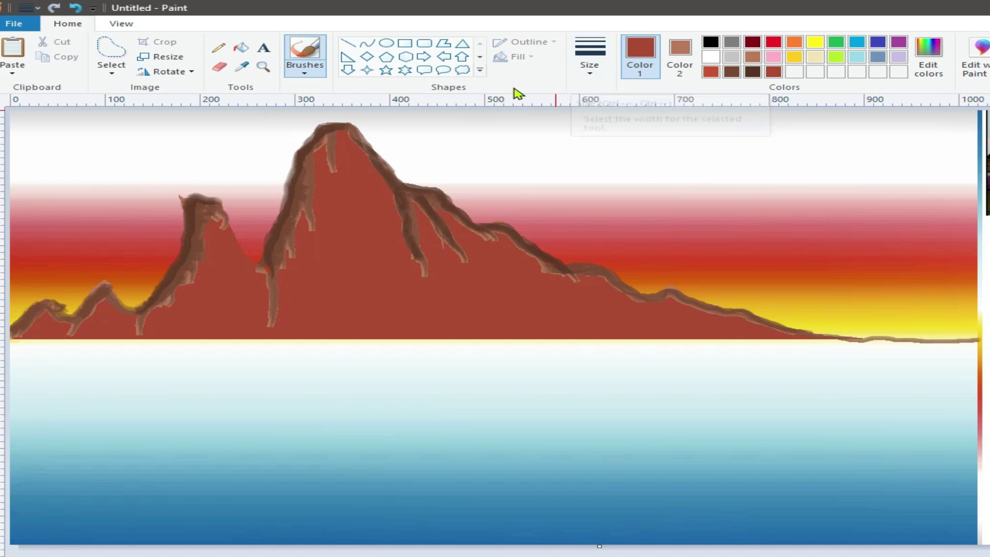
{"action": "left_click", "coordinate": [752, 71]}
{"action": "left_click_drag", "start_coordinate": [323, 312], "coordinate": [323, 336]}
{"action": "left_click", "coordinate": [603, 74]}
{"action": "left_click", "coordinate": [601, 122]}
{"action": "left_click_drag", "start_coordinate": [971, 340], "coordinate": [11, 339]}
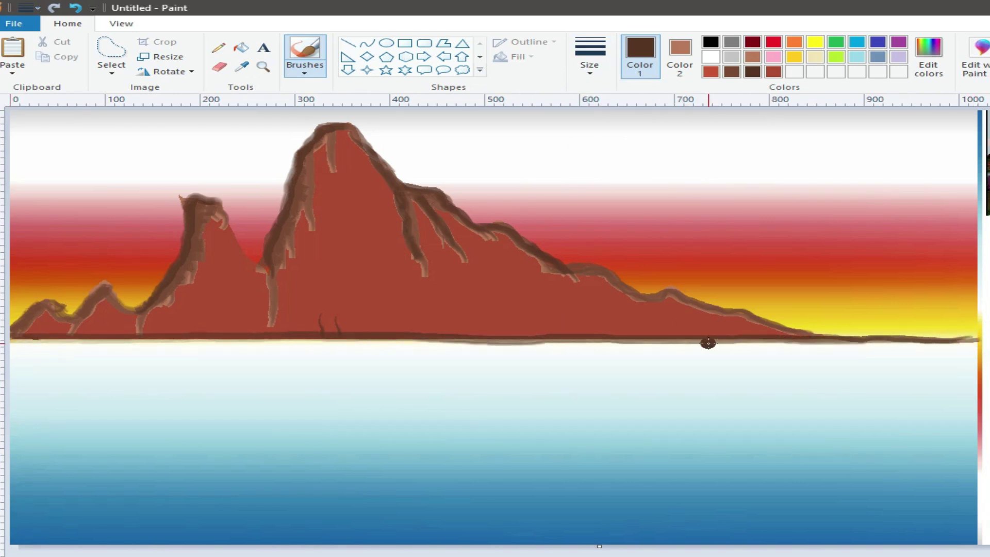
{"action": "left_click_drag", "start_coordinate": [976, 340], "coordinate": [10, 339]}
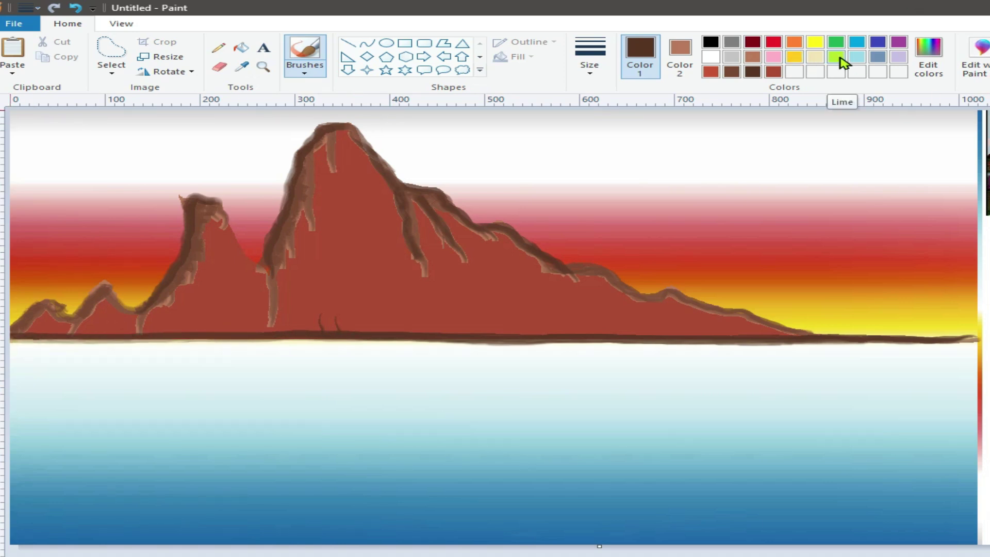
Mix a dark olive of red 66, green 66, blue 0 as Color 1.
{"action": "left_click", "coordinate": [836, 57]}
{"action": "left_click", "coordinate": [936, 59]}
{"action": "left_click", "coordinate": [425, 337]}
{"action": "left_click", "coordinate": [848, 357]}
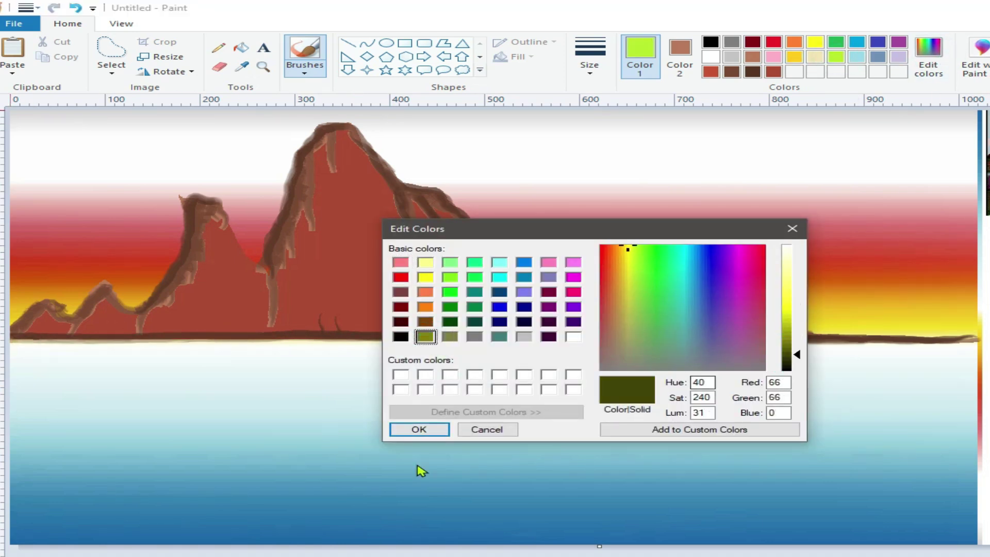
{"action": "left_click", "coordinate": [419, 429]}
Pick a dark tone from the shoreline, change the brush size and paint long strokes just below the mountain's base.
{"action": "left_click", "coordinate": [241, 66]}
{"action": "left_click", "coordinate": [567, 340]}
{"action": "left_click", "coordinate": [590, 56]}
{"action": "left_click", "coordinate": [590, 147]}
{"action": "mouse_move", "coordinate": [517, 353]}
{"action": "left_mouse_down"}
{"action": "mouse_move", "coordinate": [49, 343]}
{"action": "mouse_move", "coordinate": [659, 347]}
{"action": "mouse_move", "coordinate": [454, 347]}
{"action": "left_mouse_up"}
{"action": "mouse_move", "coordinate": [970, 343]}
{"action": "left_mouse_down"}
{"action": "mouse_move", "coordinate": [337, 350]}
{"action": "mouse_move", "coordinate": [41, 337]}
{"action": "left_mouse_up"}
Pick another dark shoreline tone and paint the bank's lower edge, curving it down into the water at the left end.
{"action": "left_click", "coordinate": [241, 66]}
{"action": "left_click", "coordinate": [680, 340]}
{"action": "mouse_move", "coordinate": [415, 338]}
{"action": "left_mouse_down"}
{"action": "mouse_move", "coordinate": [371, 349]}
{"action": "mouse_move", "coordinate": [10, 350]}
{"action": "left_mouse_up"}
{"action": "mouse_move", "coordinate": [555, 351]}
{"action": "left_mouse_down"}
{"action": "mouse_move", "coordinate": [822, 347]}
{"action": "mouse_move", "coordinate": [522, 344]}
{"action": "mouse_move", "coordinate": [980, 351]}
{"action": "mouse_move", "coordinate": [809, 348]}
{"action": "left_mouse_up"}
{"action": "mouse_move", "coordinate": [353, 345]}
{"action": "left_mouse_down"}
{"action": "mouse_move", "coordinate": [29, 360]}
{"action": "mouse_move", "coordinate": [228, 358]}
{"action": "mouse_move", "coordinate": [10, 374]}
{"action": "left_mouse_up"}
Fill the bank with a lighter olive picked from the shore and streak it with a picked dark olive.
{"action": "left_click", "coordinate": [242, 66]}
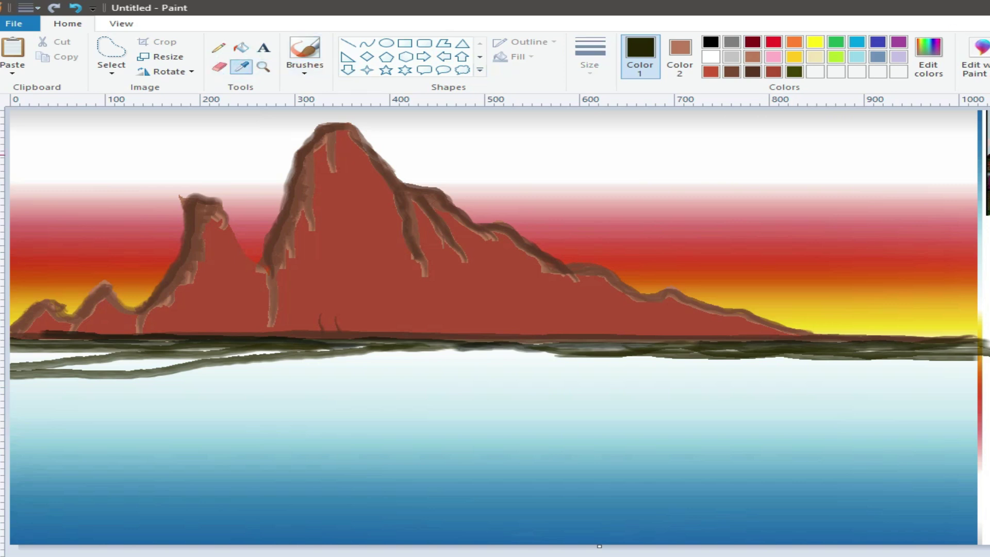
{"action": "left_click", "coordinate": [555, 354]}
{"action": "mouse_move", "coordinate": [282, 352]}
{"action": "left_mouse_down"}
{"action": "mouse_move", "coordinate": [112, 372]}
{"action": "mouse_move", "coordinate": [193, 362]}
{"action": "mouse_move", "coordinate": [329, 376]}
{"action": "mouse_move", "coordinate": [437, 354]}
{"action": "mouse_move", "coordinate": [208, 373]}
{"action": "mouse_move", "coordinate": [523, 354]}
{"action": "mouse_move", "coordinate": [333, 359]}
{"action": "mouse_move", "coordinate": [770, 358]}
{"action": "mouse_move", "coordinate": [246, 361]}
{"action": "mouse_move", "coordinate": [499, 366]}
{"action": "mouse_move", "coordinate": [142, 357]}
{"action": "mouse_move", "coordinate": [820, 365]}
{"action": "mouse_move", "coordinate": [139, 369]}
{"action": "mouse_move", "coordinate": [247, 347]}
{"action": "left_mouse_up"}
{"action": "left_click", "coordinate": [241, 66]}
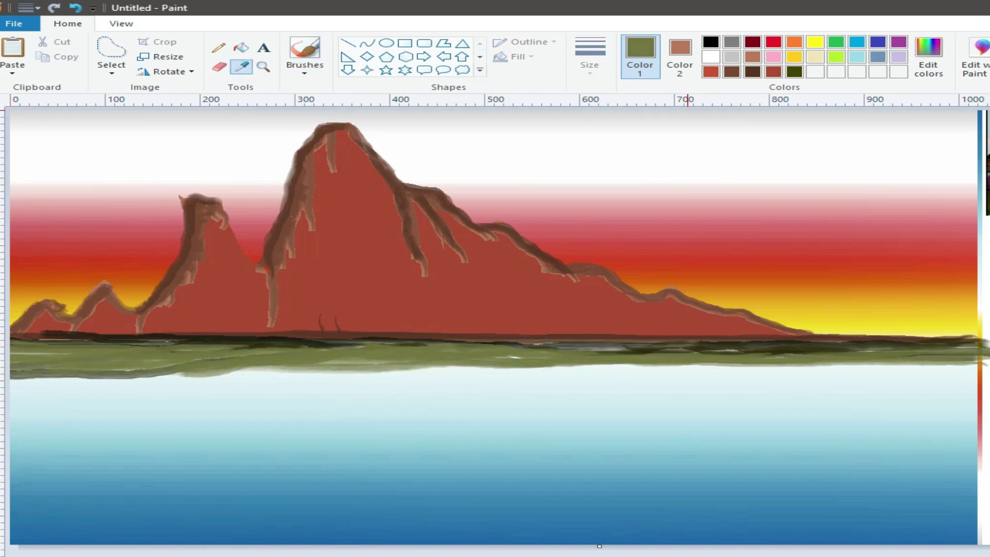
{"action": "left_click", "coordinate": [627, 347]}
{"action": "mouse_move", "coordinate": [402, 354]}
{"action": "left_mouse_down"}
{"action": "mouse_move", "coordinate": [26, 356]}
{"action": "mouse_move", "coordinate": [619, 347]}
{"action": "mouse_move", "coordinate": [12, 361]}
{"action": "mouse_move", "coordinate": [781, 353]}
{"action": "mouse_move", "coordinate": [315, 364]}
{"action": "left_mouse_up"}
Pick the mountain's red, brush a patch at the bank's left end and pencil red streaks along the rest of the bank.
{"action": "left_click", "coordinate": [241, 66]}
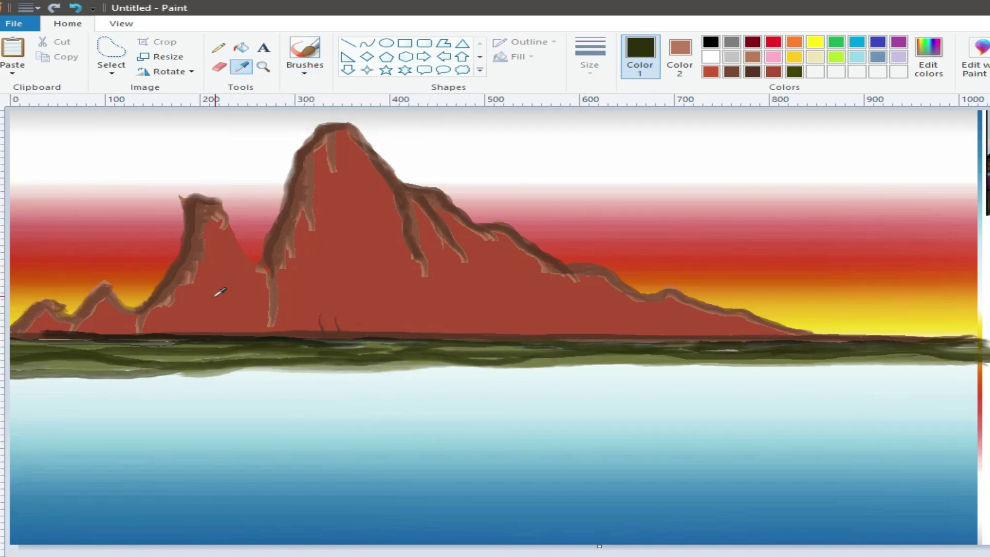
{"action": "left_click", "coordinate": [207, 305]}
{"action": "mouse_move", "coordinate": [150, 367]}
{"action": "left_mouse_down"}
{"action": "mouse_move", "coordinate": [13, 366]}
{"action": "mouse_move", "coordinate": [97, 364]}
{"action": "left_mouse_up"}
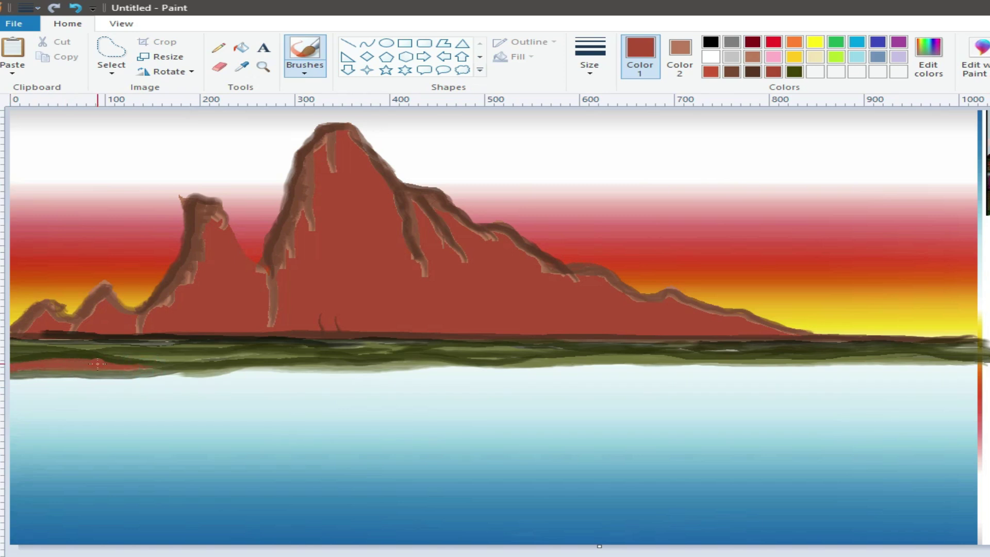
{"action": "left_click", "coordinate": [218, 48]}
{"action": "left_click_drag", "start_coordinate": [372, 356], "coordinate": [380, 355]}
{"action": "left_click_drag", "start_coordinate": [447, 358], "coordinate": [729, 346]}
{"action": "left_click_drag", "start_coordinate": [887, 347], "coordinate": [931, 350]}
{"action": "left_click_drag", "start_coordinate": [728, 341], "coordinate": [23, 338]}
{"action": "left_click_drag", "start_coordinate": [172, 340], "coordinate": [56, 337]}
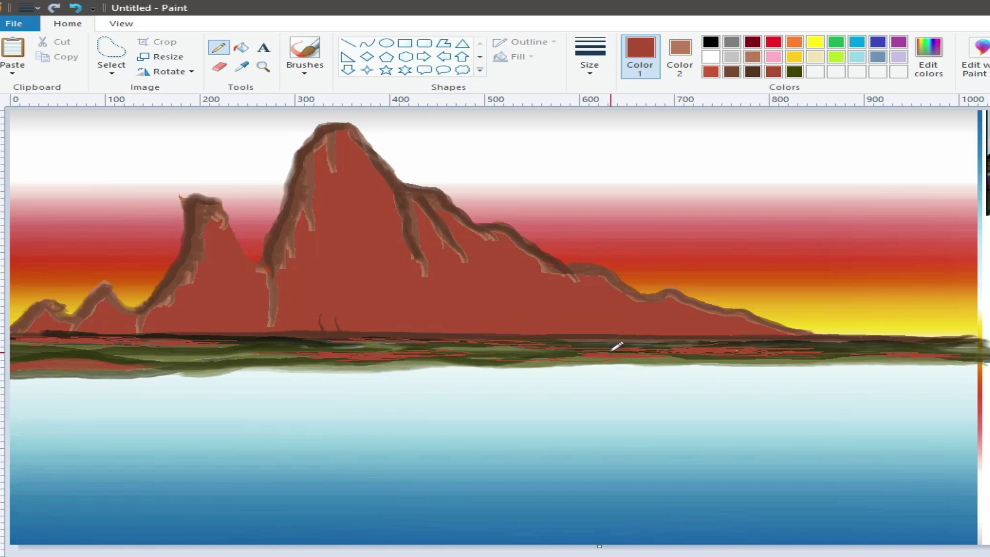
Pick an olive from the bank and pencil thin streaks over its red areas.
{"action": "left_click", "coordinate": [242, 66]}
{"action": "left_click", "coordinate": [593, 356]}
{"action": "left_click_drag", "start_coordinate": [220, 356], "coordinate": [170, 351]}
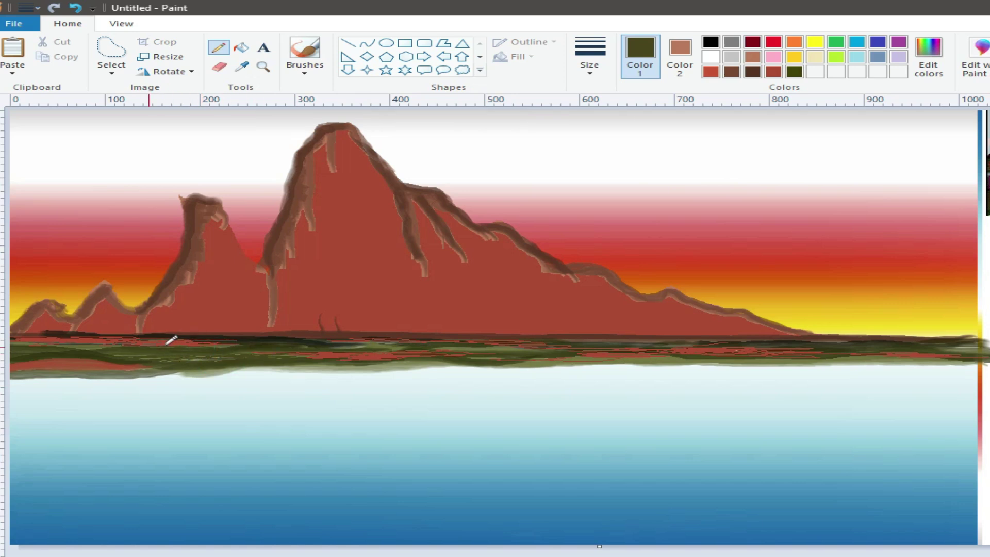
{"action": "left_click_drag", "start_coordinate": [651, 352], "coordinate": [728, 346]}
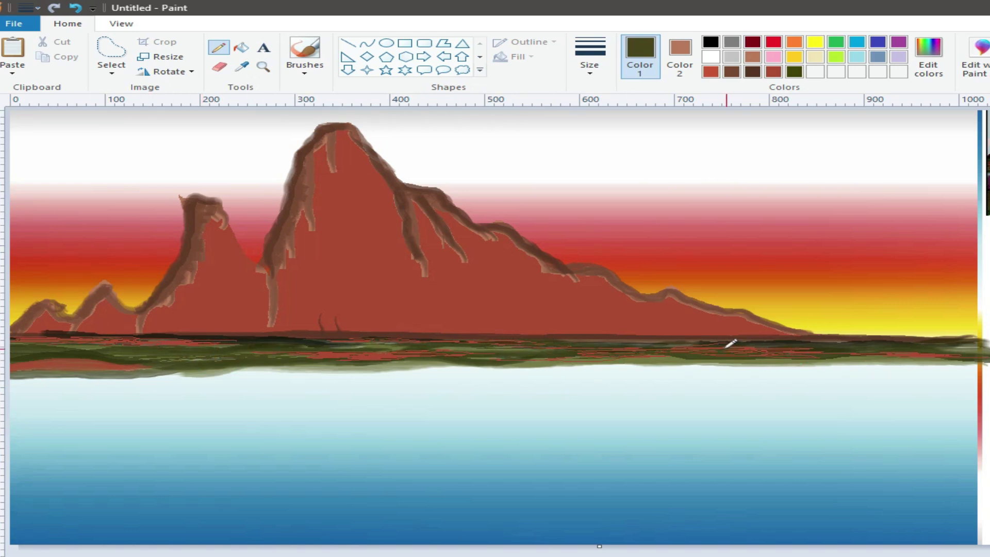
{"action": "left_click_drag", "start_coordinate": [635, 347], "coordinate": [805, 342]}
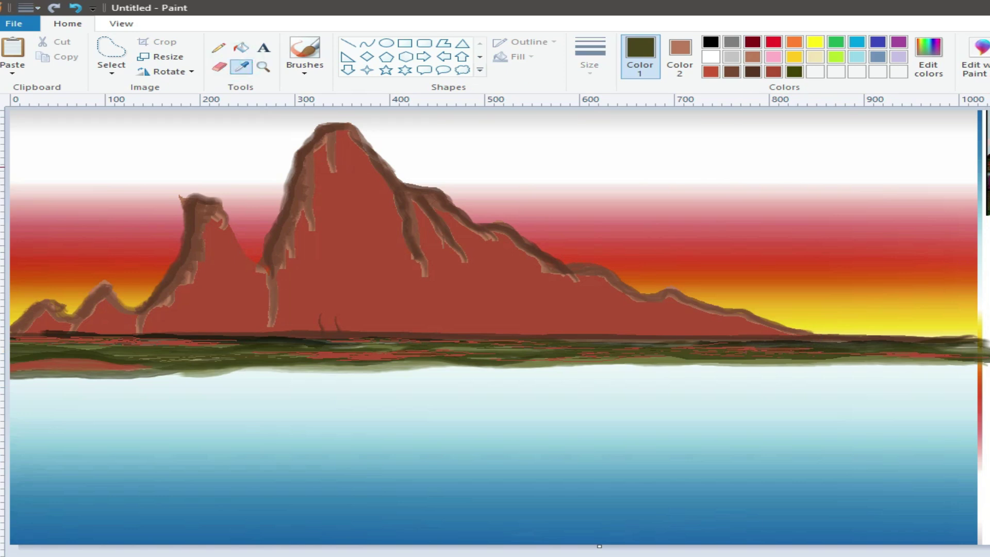
Pick a brown from the bank and brush it along the water's edge from the left end to the right.
{"action": "left_click", "coordinate": [242, 66]}
{"action": "left_click", "coordinate": [172, 368]}
{"action": "mouse_move", "coordinate": [185, 376]}
{"action": "left_mouse_down"}
{"action": "mouse_move", "coordinate": [47, 375]}
{"action": "mouse_move", "coordinate": [118, 374]}
{"action": "left_mouse_up"}
{"action": "left_click", "coordinate": [305, 73]}
{"action": "left_click", "coordinate": [303, 90]}
{"action": "mouse_move", "coordinate": [198, 377]}
{"action": "left_mouse_down"}
{"action": "mouse_move", "coordinate": [422, 368]}
{"action": "mouse_move", "coordinate": [233, 364]}
{"action": "mouse_move", "coordinate": [982, 362]}
{"action": "left_mouse_up"}
{"action": "left_click_drag", "start_coordinate": [806, 345], "coordinate": [981, 345]}
Pick the mountain's red again and brush small red patches along the middle of the bank.
{"action": "left_click", "coordinate": [241, 66]}
{"action": "left_click", "coordinate": [321, 287]}
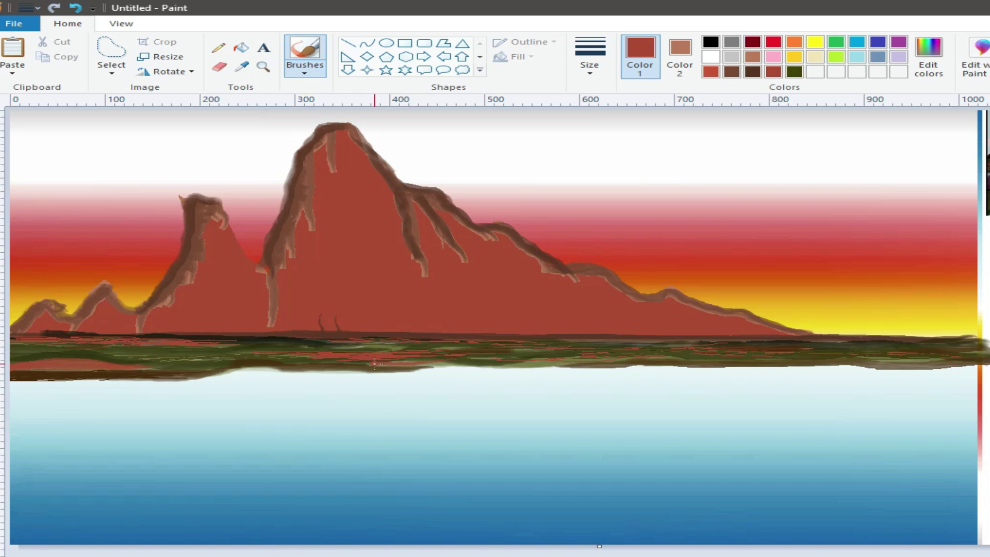
{"action": "mouse_move", "coordinate": [598, 356]}
{"action": "left_mouse_down"}
{"action": "mouse_move", "coordinate": [534, 359]}
{"action": "mouse_move", "coordinate": [630, 349]}
{"action": "left_mouse_up"}
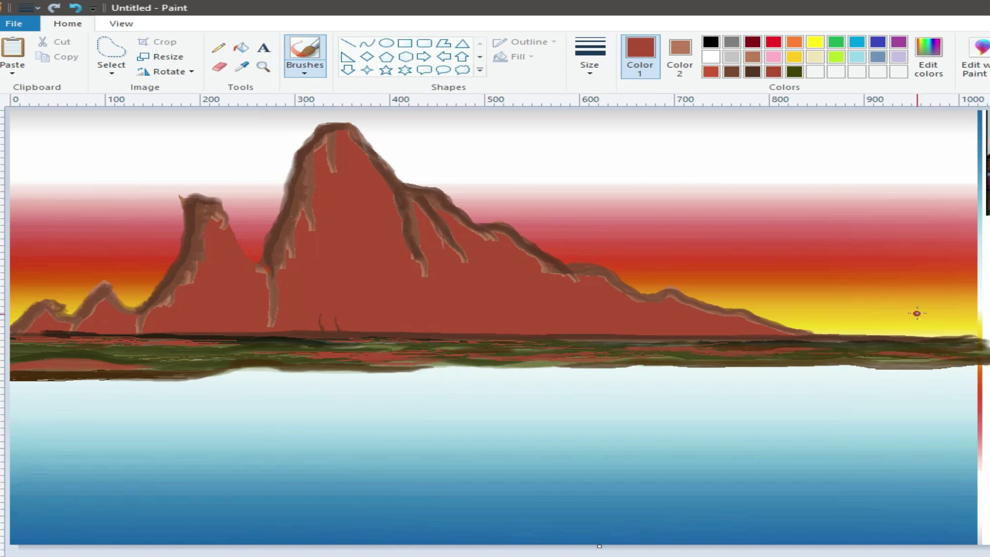
Pick the crevice's dark brown, brush grass tufts along the mountain's right-hand base and extend the right slope's crevices downward.
{"action": "left_click", "coordinate": [242, 66]}
{"action": "left_click", "coordinate": [407, 227]}
{"action": "mouse_move", "coordinate": [365, 331]}
{"action": "left_mouse_down"}
{"action": "mouse_move", "coordinate": [367, 308]}
{"action": "mouse_move", "coordinate": [393, 286]}
{"action": "left_mouse_up"}
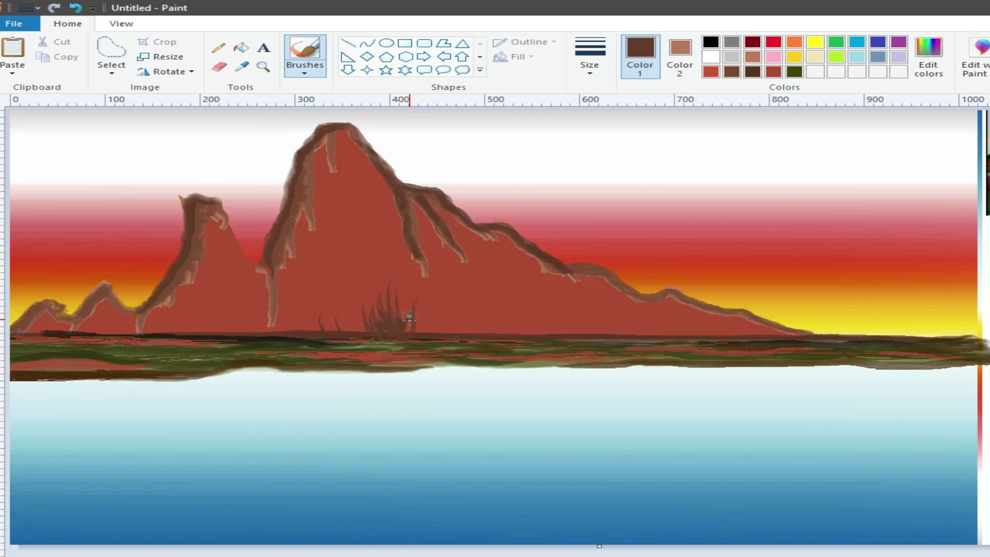
{"action": "mouse_move", "coordinate": [436, 332]}
{"action": "left_mouse_down"}
{"action": "mouse_move", "coordinate": [435, 312]}
{"action": "mouse_move", "coordinate": [452, 315]}
{"action": "left_mouse_up"}
{"action": "mouse_move", "coordinate": [479, 333]}
{"action": "left_mouse_down"}
{"action": "mouse_move", "coordinate": [457, 311]}
{"action": "mouse_move", "coordinate": [479, 303]}
{"action": "mouse_move", "coordinate": [506, 320]}
{"action": "mouse_move", "coordinate": [539, 305]}
{"action": "mouse_move", "coordinate": [525, 316]}
{"action": "left_mouse_up"}
{"action": "left_click_drag", "start_coordinate": [591, 333], "coordinate": [571, 306]}
{"action": "mouse_move", "coordinate": [633, 316]}
{"action": "left_mouse_down"}
{"action": "mouse_move", "coordinate": [640, 331]}
{"action": "mouse_move", "coordinate": [621, 320]}
{"action": "left_mouse_up"}
{"action": "left_click_drag", "start_coordinate": [699, 328], "coordinate": [654, 298]}
{"action": "left_click_drag", "start_coordinate": [755, 332], "coordinate": [666, 293]}
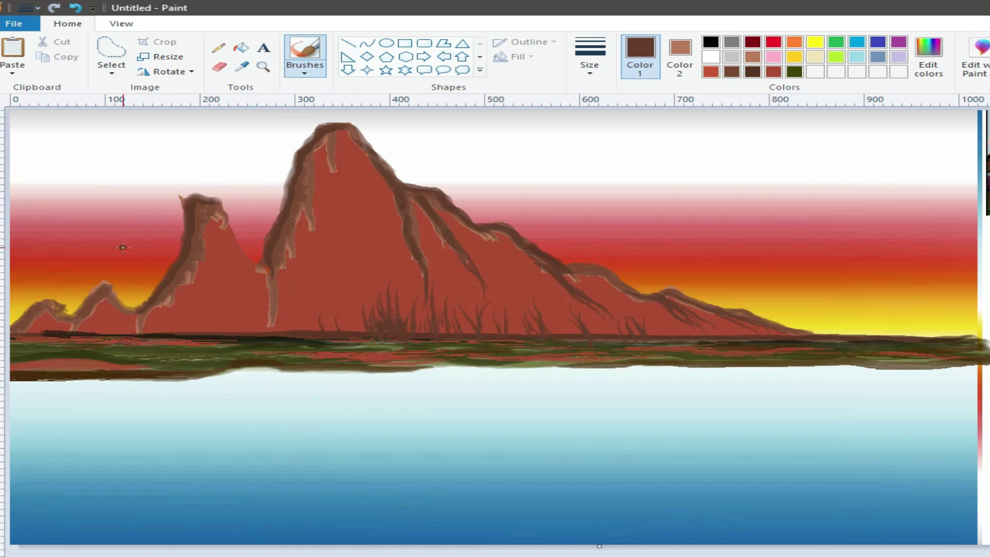
Brush matching brown grass tufts along the base of the left foothills, the flat-topped peak and the main peak.
{"action": "left_click", "coordinate": [124, 327]}
{"action": "mouse_move", "coordinate": [161, 309]}
{"action": "left_mouse_down"}
{"action": "mouse_move", "coordinate": [163, 330]}
{"action": "mouse_move", "coordinate": [191, 330]}
{"action": "left_mouse_up"}
{"action": "mouse_move", "coordinate": [202, 302]}
{"action": "left_mouse_down"}
{"action": "mouse_move", "coordinate": [196, 318]}
{"action": "mouse_move", "coordinate": [243, 330]}
{"action": "left_mouse_up"}
{"action": "mouse_move", "coordinate": [303, 307]}
{"action": "left_mouse_down"}
{"action": "mouse_move", "coordinate": [291, 325]}
{"action": "mouse_move", "coordinate": [346, 333]}
{"action": "left_mouse_up"}
{"action": "left_click", "coordinate": [78, 326]}
Paint a brown ground band beneath the left foothills and flat-topped peak, switching brush type and size for its right end.
{"action": "left_click", "coordinate": [589, 56]}
{"action": "left_click", "coordinate": [617, 106]}
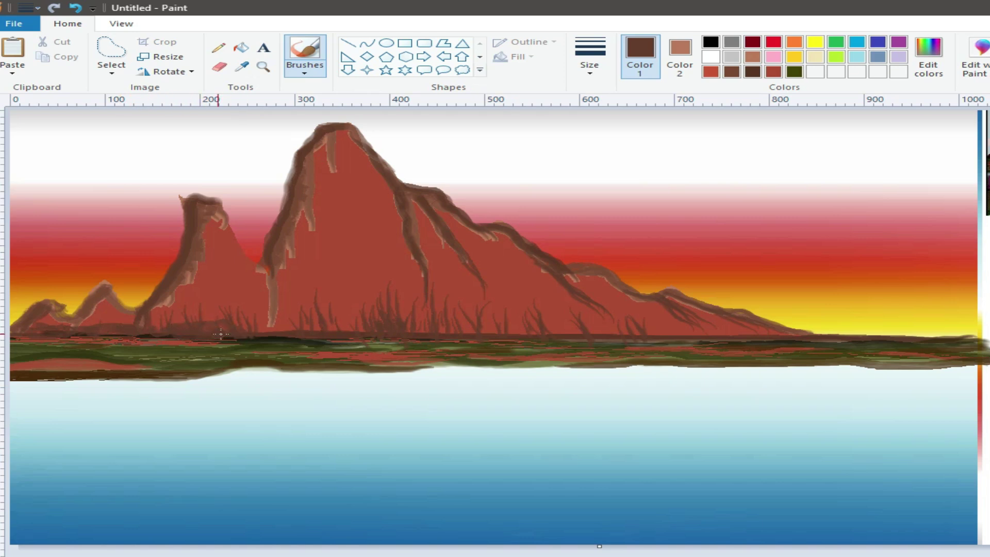
{"action": "left_click", "coordinate": [301, 73]}
{"action": "left_click", "coordinate": [304, 122]}
{"action": "left_click", "coordinate": [591, 73]}
{"action": "left_click", "coordinate": [614, 123]}
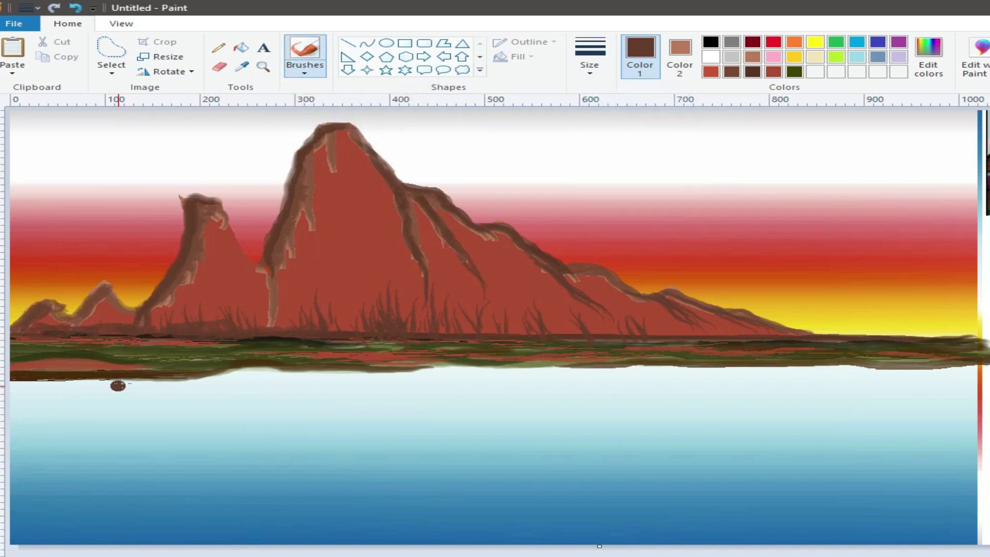
{"action": "left_click_drag", "start_coordinate": [202, 333], "coordinate": [275, 329]}
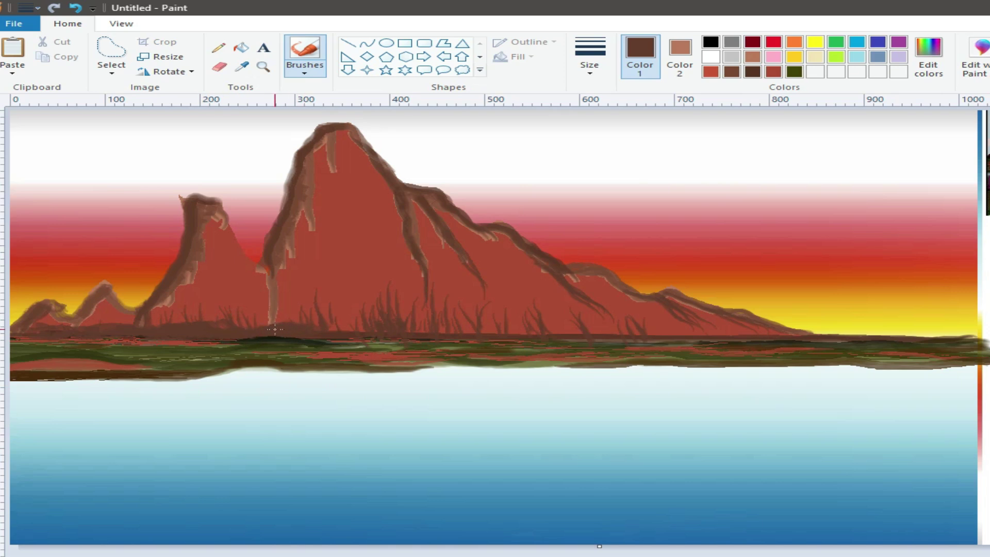
Darken Color 1's brown and paint a thick ground band across the whole base of the mountains.
{"action": "left_click", "coordinate": [928, 54]}
{"action": "left_click", "coordinate": [790, 343]}
{"action": "left_click", "coordinate": [410, 427]}
{"action": "mouse_move", "coordinate": [181, 337]}
{"action": "left_mouse_down"}
{"action": "mouse_move", "coordinate": [16, 333]}
{"action": "mouse_move", "coordinate": [789, 333]}
{"action": "left_mouse_up"}
{"action": "mouse_move", "coordinate": [985, 340]}
{"action": "left_mouse_down"}
{"action": "mouse_move", "coordinate": [414, 328]}
{"action": "mouse_move", "coordinate": [57, 340]}
{"action": "left_mouse_up"}
Switch brush type and paint dark brown grass tufts rising from the ground band along the entire mountain base.
{"action": "left_click", "coordinate": [304, 66]}
{"action": "left_click", "coordinate": [311, 148]}
{"action": "left_click_drag", "start_coordinate": [219, 296], "coordinate": [226, 323]}
{"action": "left_click_drag", "start_coordinate": [299, 304], "coordinate": [305, 325]}
{"action": "mouse_move", "coordinate": [387, 287]}
{"action": "left_mouse_down"}
{"action": "mouse_move", "coordinate": [380, 325]}
{"action": "mouse_move", "coordinate": [406, 330]}
{"action": "left_mouse_up"}
{"action": "left_click_drag", "start_coordinate": [444, 298], "coordinate": [438, 325]}
{"action": "left_click_drag", "start_coordinate": [176, 309], "coordinate": [168, 326]}
{"action": "left_click_drag", "start_coordinate": [487, 303], "coordinate": [482, 324]}
{"action": "left_click_drag", "start_coordinate": [465, 316], "coordinate": [458, 326]}
{"action": "left_click_drag", "start_coordinate": [526, 307], "coordinate": [531, 326]}
{"action": "left_click_drag", "start_coordinate": [513, 321], "coordinate": [556, 328]}
{"action": "left_click_drag", "start_coordinate": [568, 305], "coordinate": [588, 328]}
{"action": "left_click_drag", "start_coordinate": [598, 309], "coordinate": [627, 327]}
{"action": "left_click_drag", "start_coordinate": [651, 304], "coordinate": [676, 327]}
{"action": "left_click_drag", "start_coordinate": [720, 316], "coordinate": [724, 321]}
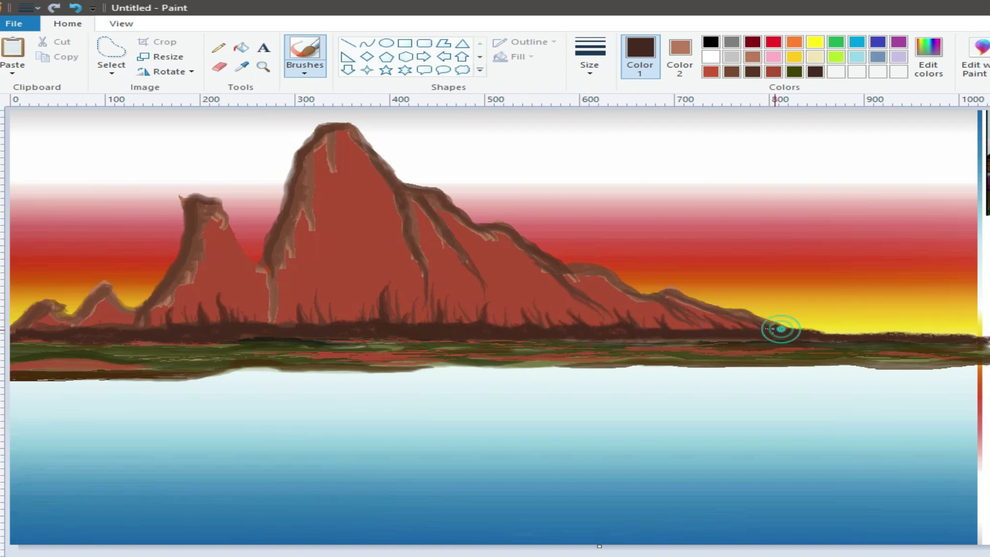
{"action": "mouse_move", "coordinate": [116, 311]}
{"action": "left_mouse_down"}
{"action": "mouse_move", "coordinate": [105, 330]}
{"action": "mouse_move", "coordinate": [23, 341]}
{"action": "left_mouse_up"}
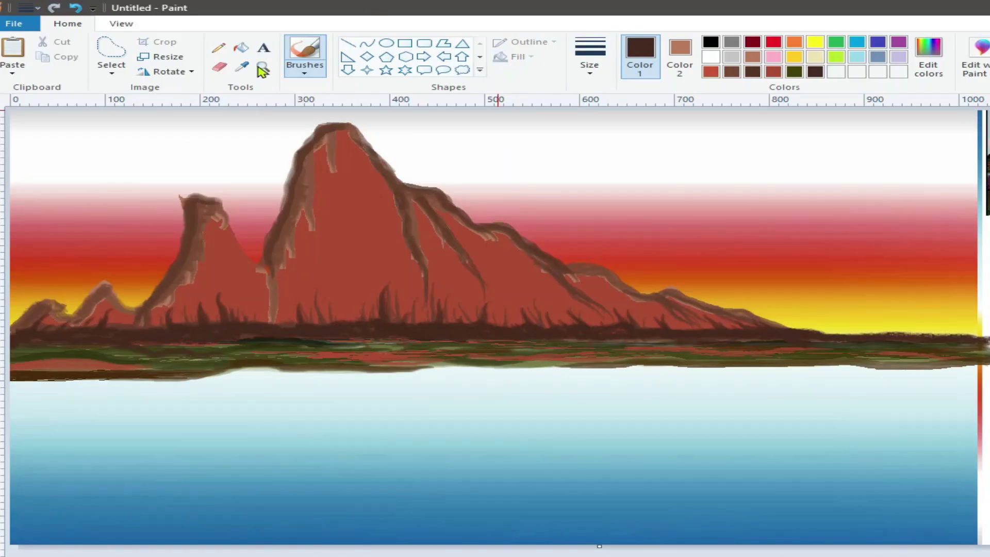
Pick a medium blue from the water and pencil fine horizontal ripples along the bank's edge.
{"action": "left_click", "coordinate": [241, 66]}
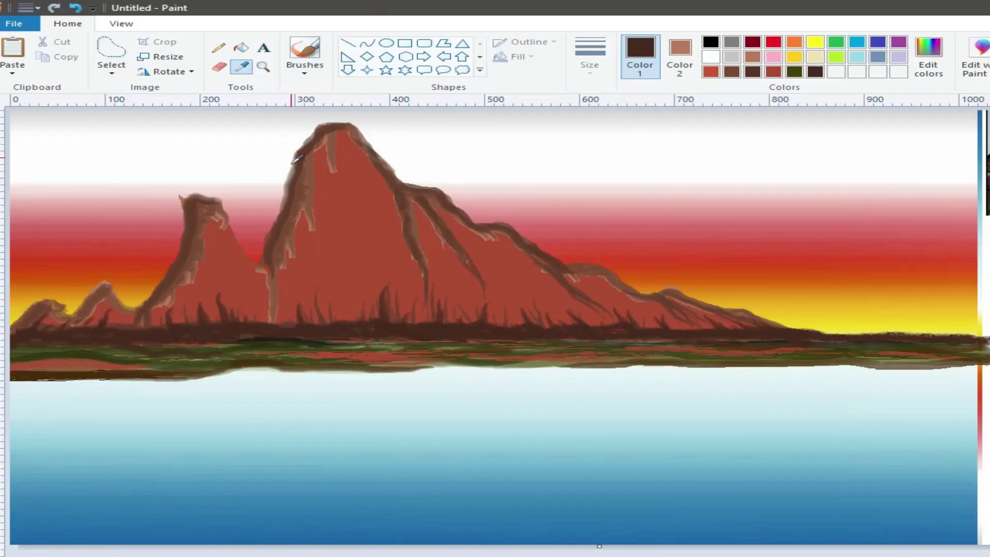
{"action": "left_click", "coordinate": [274, 466]}
{"action": "left_click", "coordinate": [218, 47]}
{"action": "mouse_move", "coordinate": [243, 373]}
{"action": "left_mouse_down"}
{"action": "mouse_move", "coordinate": [332, 378]}
{"action": "mouse_move", "coordinate": [322, 371]}
{"action": "left_mouse_up"}
{"action": "mouse_move", "coordinate": [281, 380]}
{"action": "left_mouse_down"}
{"action": "mouse_move", "coordinate": [31, 384]}
{"action": "mouse_move", "coordinate": [227, 389]}
{"action": "left_mouse_up"}
{"action": "mouse_move", "coordinate": [402, 380]}
{"action": "left_mouse_down"}
{"action": "mouse_move", "coordinate": [773, 362]}
{"action": "mouse_move", "coordinate": [974, 372]}
{"action": "left_mouse_up"}
{"action": "mouse_move", "coordinate": [267, 369]}
{"action": "left_mouse_down"}
{"action": "mouse_move", "coordinate": [121, 390]}
{"action": "mouse_move", "coordinate": [410, 381]}
{"action": "left_mouse_up"}
Lighten Color 1's blue and pencil ripples over the upper and middle water.
{"action": "left_click", "coordinate": [914, 72]}
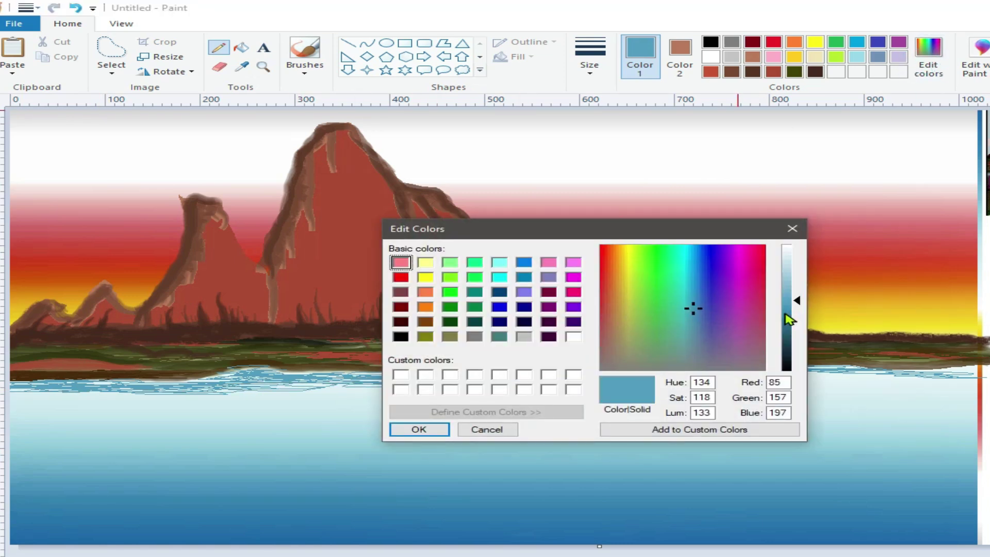
{"action": "left_click_drag", "start_coordinate": [789, 312], "coordinate": [789, 292]}
{"action": "left_click", "coordinate": [419, 430]}
{"action": "mouse_move", "coordinate": [320, 388]}
{"action": "left_mouse_down"}
{"action": "mouse_move", "coordinate": [31, 395]}
{"action": "mouse_move", "coordinate": [752, 376]}
{"action": "mouse_move", "coordinate": [487, 367]}
{"action": "left_mouse_up"}
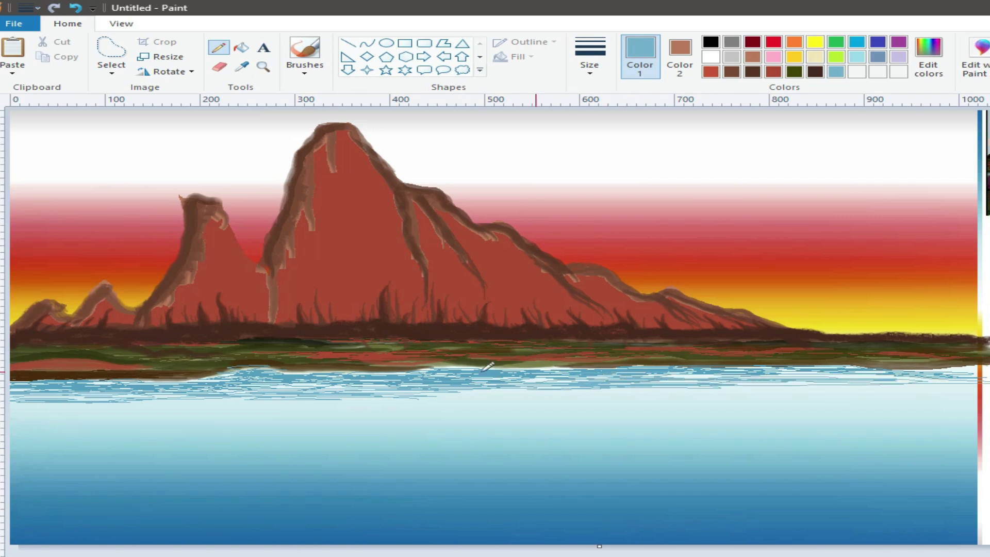
{"action": "mouse_move", "coordinate": [383, 390]}
{"action": "left_mouse_down"}
{"action": "mouse_move", "coordinate": [16, 410]}
{"action": "mouse_move", "coordinate": [165, 425]}
{"action": "mouse_move", "coordinate": [221, 407]}
{"action": "mouse_move", "coordinate": [508, 404]}
{"action": "mouse_move", "coordinate": [730, 386]}
{"action": "mouse_move", "coordinate": [691, 380]}
{"action": "mouse_move", "coordinate": [774, 400]}
{"action": "left_mouse_up"}
{"action": "mouse_move", "coordinate": [16, 438]}
{"action": "left_mouse_down"}
{"action": "mouse_move", "coordinate": [239, 440]}
{"action": "mouse_move", "coordinate": [107, 422]}
{"action": "mouse_move", "coordinate": [778, 415]}
{"action": "mouse_move", "coordinate": [812, 384]}
{"action": "mouse_move", "coordinate": [67, 435]}
{"action": "mouse_move", "coordinate": [451, 447]}
{"action": "mouse_move", "coordinate": [888, 433]}
{"action": "mouse_move", "coordinate": [11, 442]}
{"action": "mouse_move", "coordinate": [781, 442]}
{"action": "mouse_move", "coordinate": [165, 435]}
{"action": "mouse_move", "coordinate": [198, 412]}
{"action": "left_mouse_up"}
Darken Color 1's blue slightly and pencil ripples across the middle of the water.
{"action": "left_click", "coordinate": [928, 56]}
{"action": "left_click", "coordinate": [789, 330]}
{"action": "left_click", "coordinate": [407, 428]}
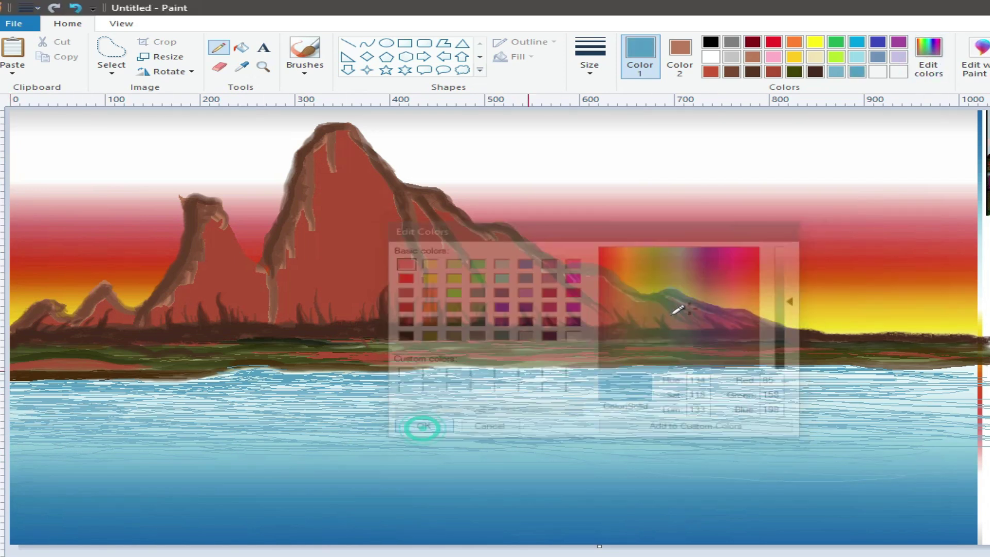
{"action": "mouse_move", "coordinate": [47, 471]}
{"action": "left_mouse_down"}
{"action": "mouse_move", "coordinate": [376, 435]}
{"action": "mouse_move", "coordinate": [611, 481]}
{"action": "mouse_move", "coordinate": [278, 441]}
{"action": "left_mouse_up"}
Darken Color 1's blue further and pencil ripples over the lower water.
{"action": "left_click", "coordinate": [929, 56]}
{"action": "left_click", "coordinate": [789, 330]}
{"action": "left_click", "coordinate": [409, 427]}
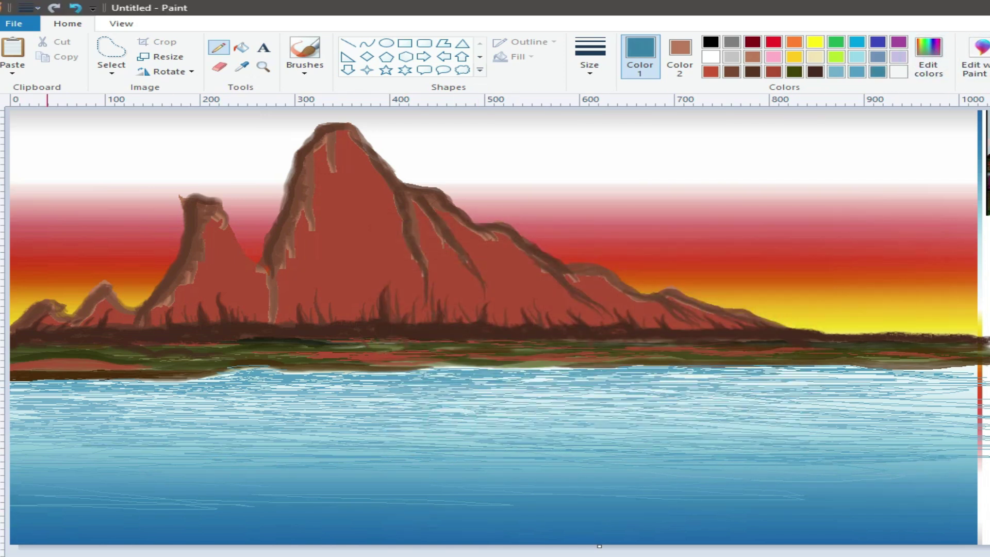
{"action": "left_click_drag", "start_coordinate": [293, 496], "coordinate": [220, 491]}
Darken Color 1's blue twice more and pencil deep blue ripples along the bottom of the water.
{"action": "left_click", "coordinate": [928, 55]}
{"action": "left_click", "coordinate": [793, 342]}
{"action": "left_click", "coordinate": [422, 429]}
{"action": "mouse_move", "coordinate": [118, 526]}
{"action": "left_mouse_down"}
{"action": "mouse_move", "coordinate": [24, 524]}
{"action": "mouse_move", "coordinate": [850, 530]}
{"action": "mouse_move", "coordinate": [918, 542]}
{"action": "left_mouse_up"}
{"action": "left_click", "coordinate": [928, 55]}
{"action": "left_click", "coordinate": [791, 333]}
{"action": "left_click", "coordinate": [427, 424]}
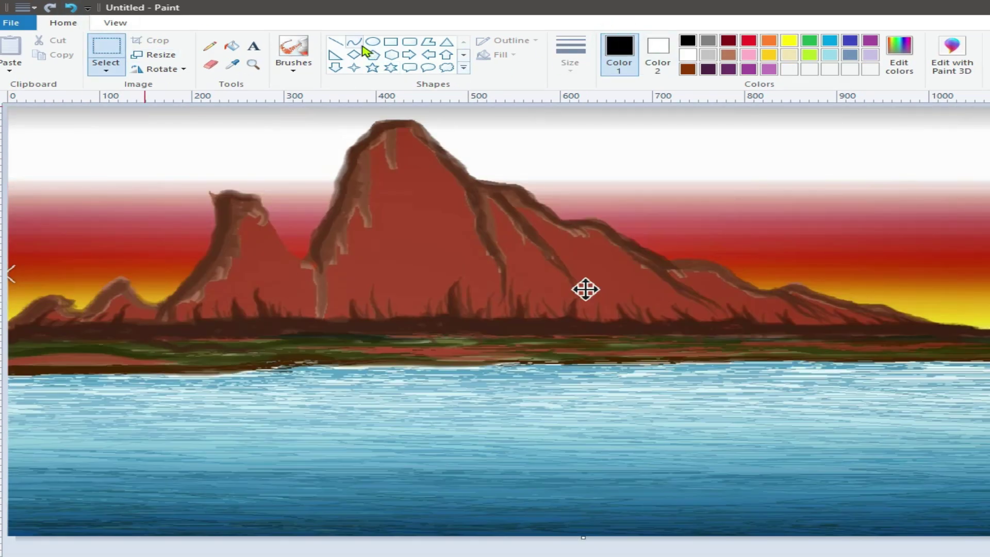
Draw a pointed outline on the right side of the water with black straight lines, its tip reaching the shore.
{"action": "left_click", "coordinate": [336, 43]}
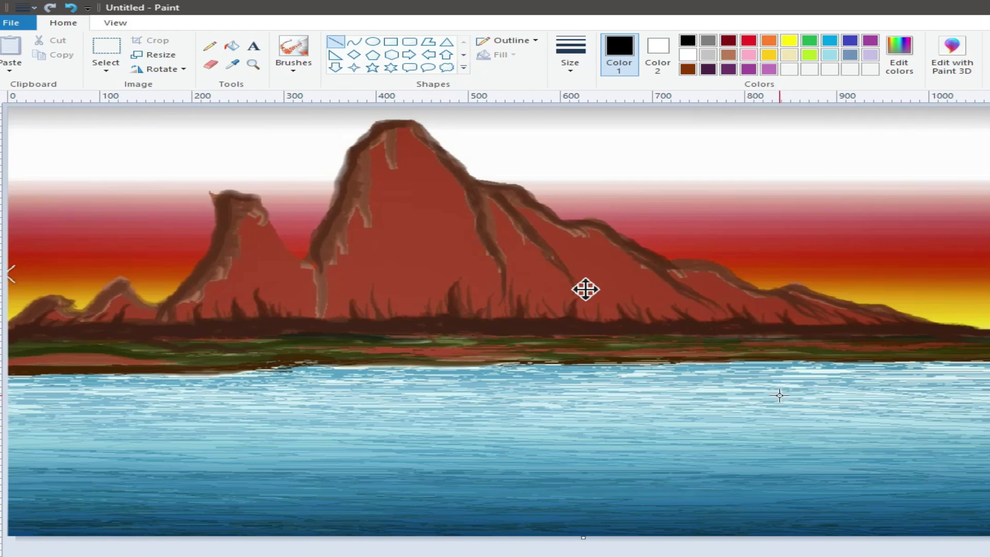
{"action": "left_click_drag", "start_coordinate": [776, 396], "coordinate": [989, 395]}
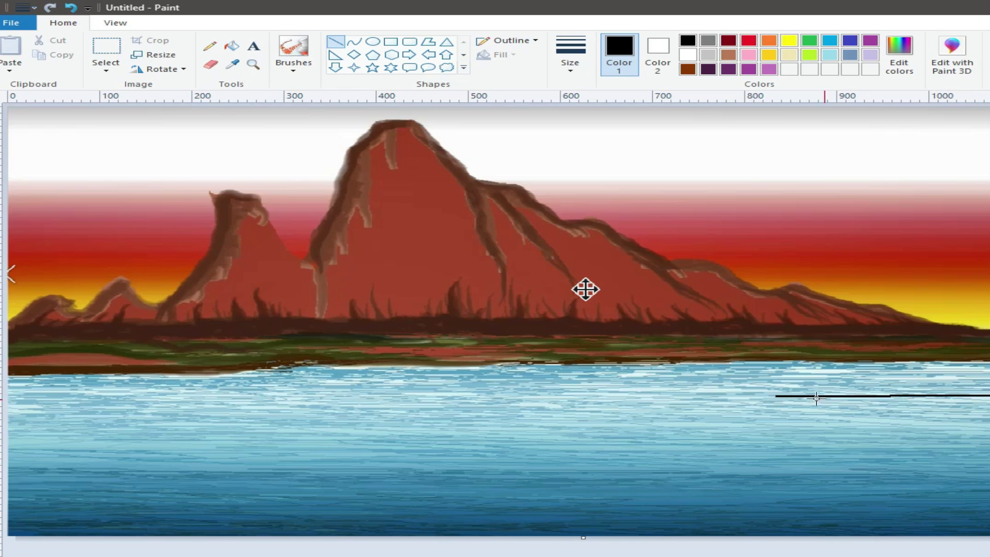
{"action": "left_click_drag", "start_coordinate": [701, 369], "coordinate": [777, 396]}
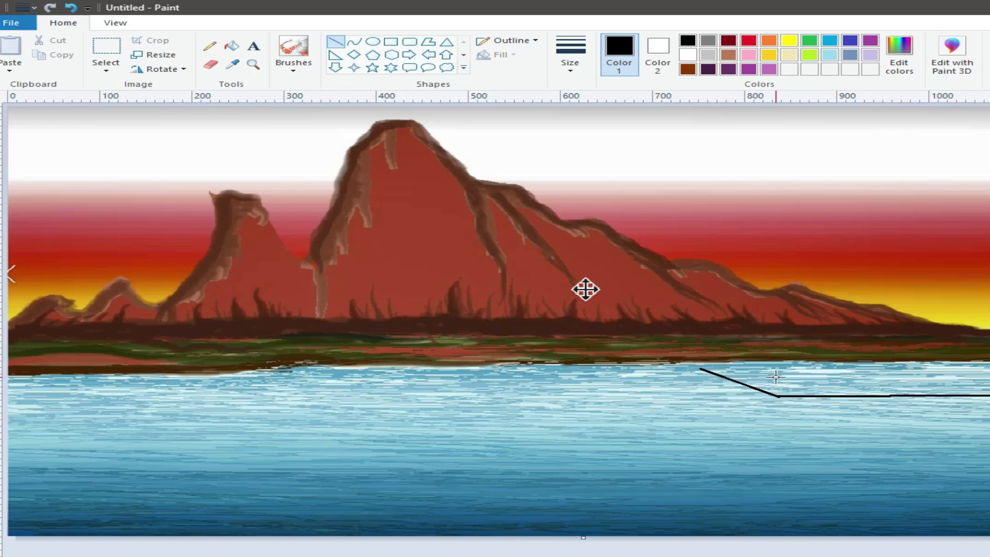
{"action": "left_click_drag", "start_coordinate": [778, 378], "coordinate": [989, 376]}
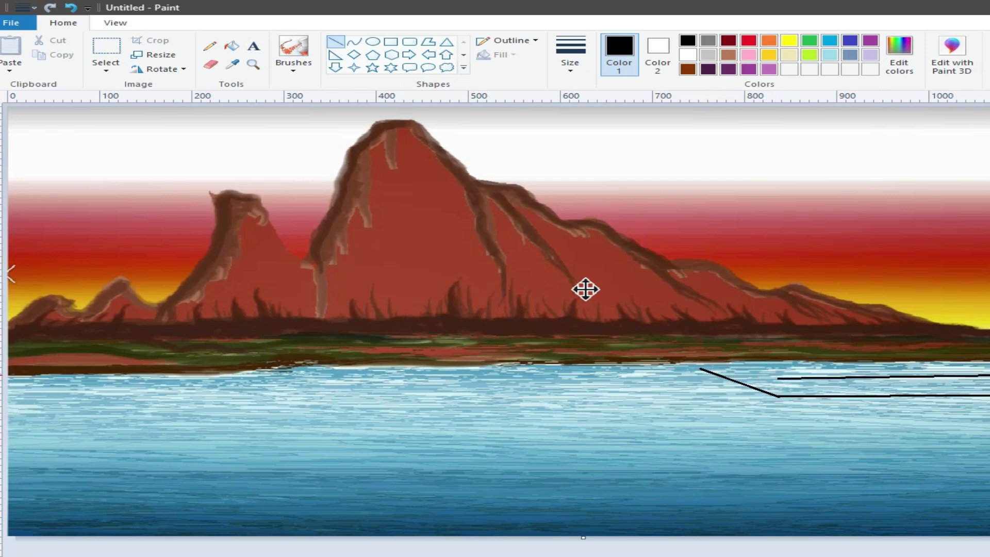
{"action": "left_click_drag", "start_coordinate": [703, 369], "coordinate": [783, 380]}
Try to cover the pointed outline with a solid polygon, using black as Color 2.
{"action": "left_click", "coordinate": [428, 41]}
{"action": "left_click", "coordinate": [658, 54]}
{"action": "left_click", "coordinate": [687, 40]}
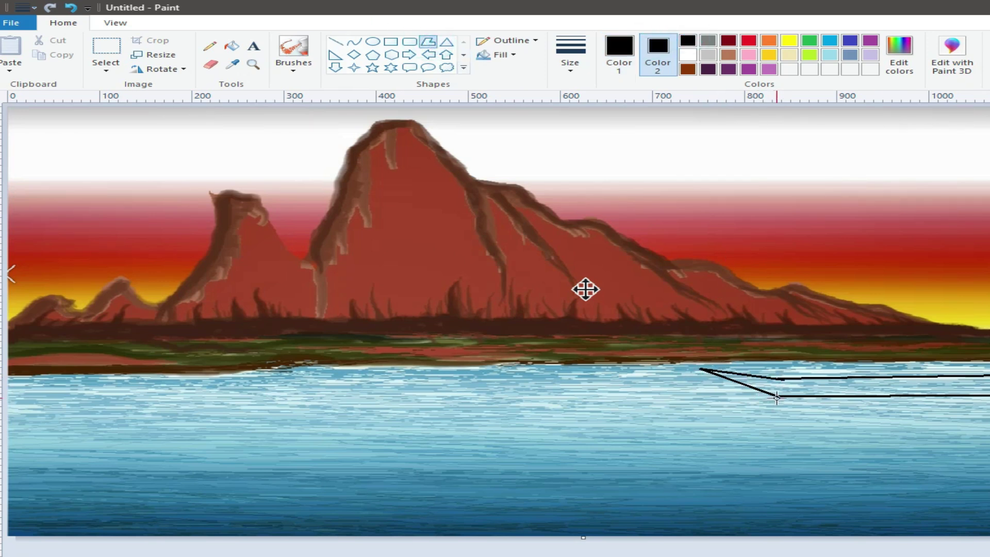
{"action": "left_click_drag", "start_coordinate": [779, 395], "coordinate": [989, 413]}
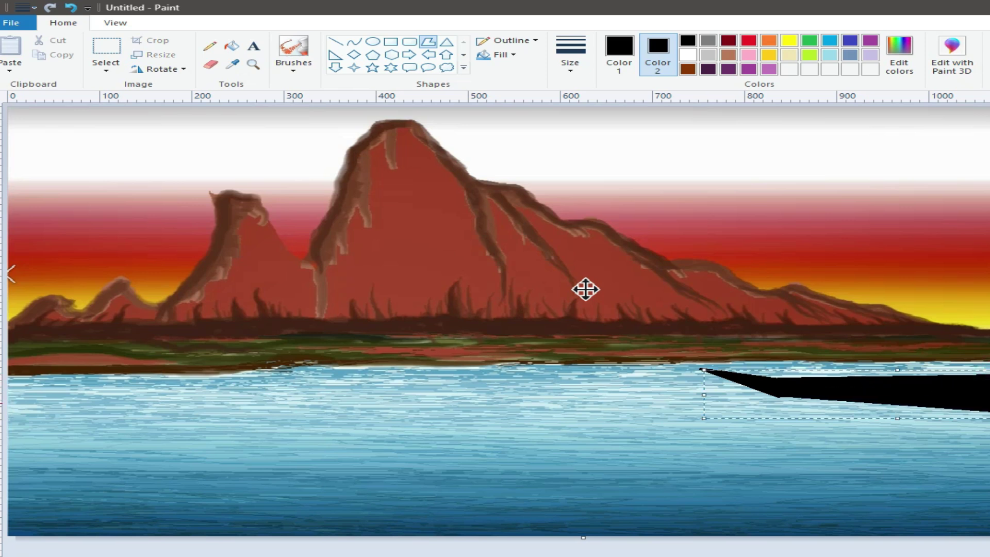
{"action": "left_click", "coordinate": [585, 290]}
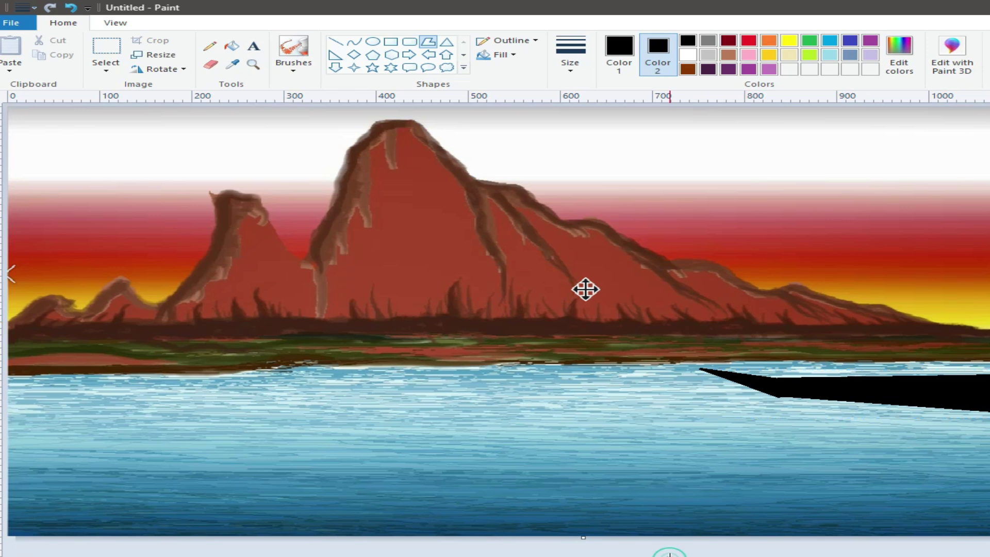
{"action": "left_click", "coordinate": [69, 7]}
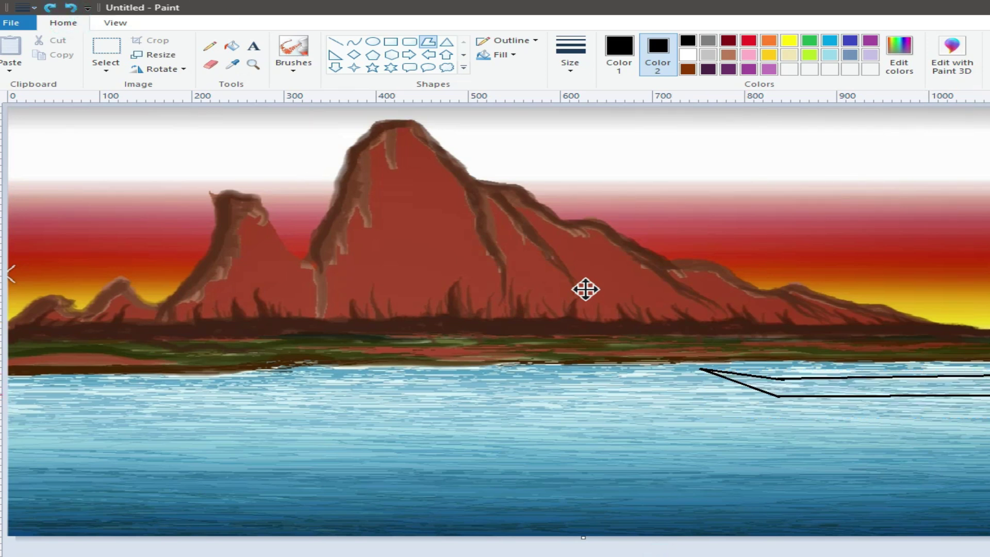
Cover the pointed outline with a solid black hull polygon and add a solid white cabin polygon with a slanted front on top.
{"action": "left_click_drag", "start_coordinate": [778, 396], "coordinate": [989, 377]}
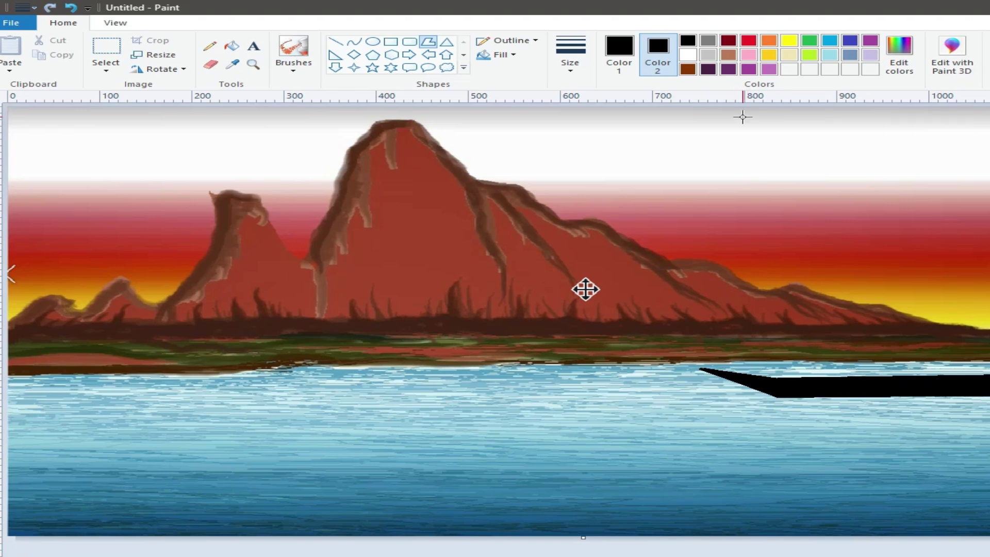
{"action": "left_click", "coordinate": [688, 54]}
{"action": "left_click", "coordinate": [619, 54]}
{"action": "left_click", "coordinate": [688, 54]}
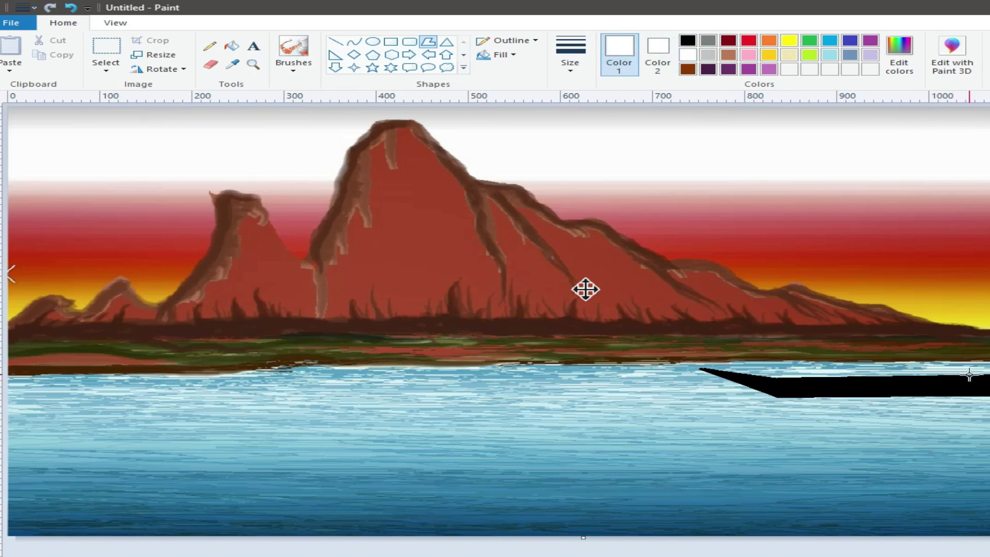
{"action": "left_click_drag", "start_coordinate": [970, 376], "coordinate": [779, 377]}
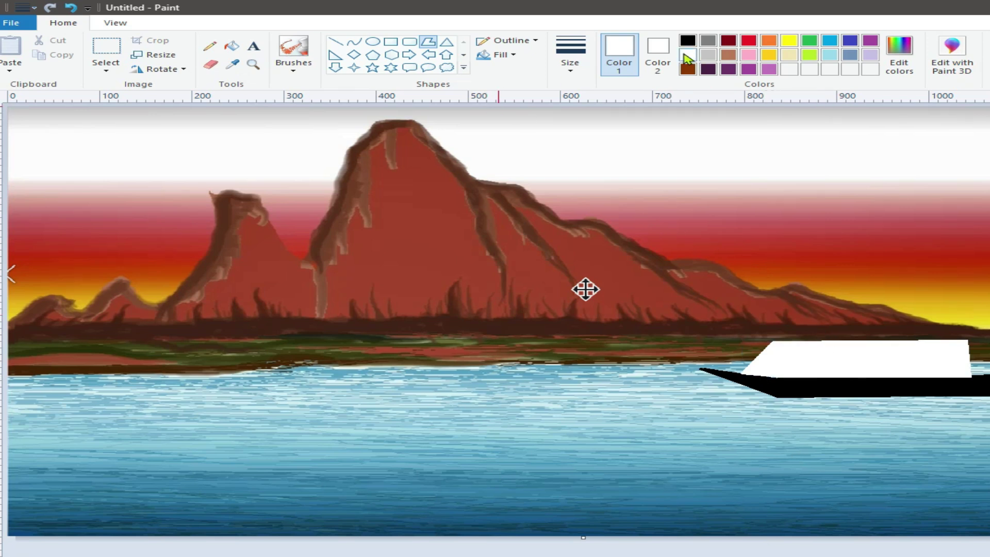
Draw a tall solid light turquoise rectangle rising from the hull through the rear part of the white cabin.
{"action": "left_click", "coordinate": [830, 55]}
{"action": "left_click", "coordinate": [664, 49]}
{"action": "left_click", "coordinate": [830, 55]}
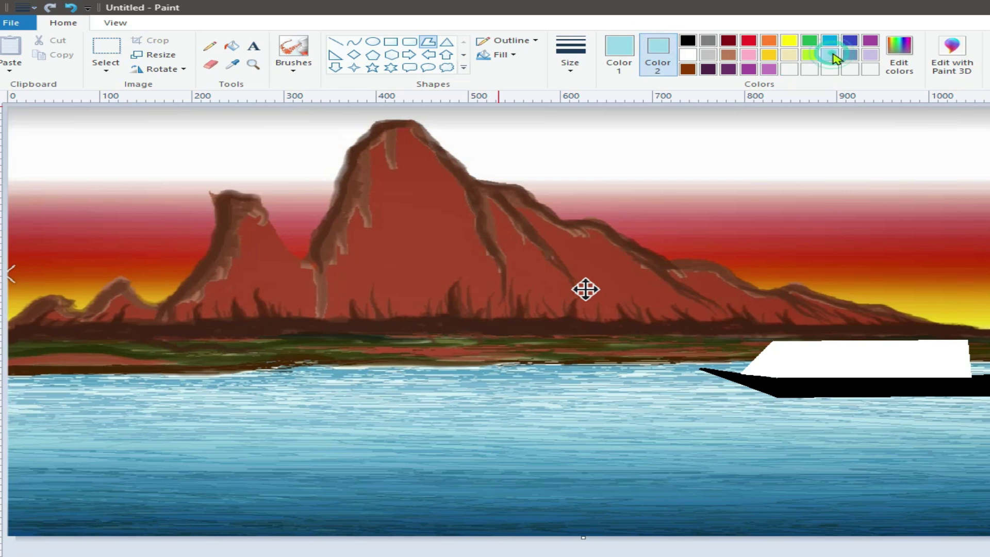
{"action": "left_click", "coordinate": [397, 45]}
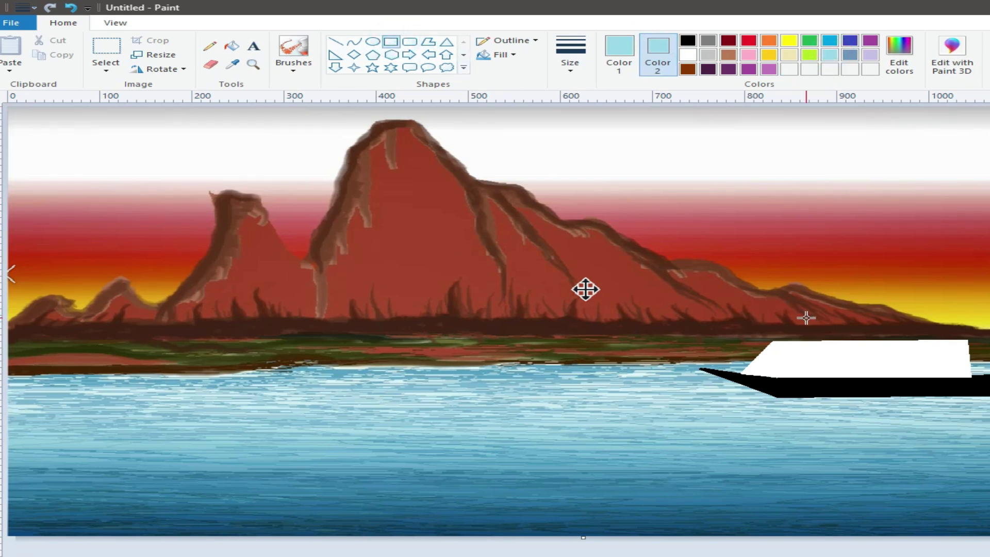
{"action": "left_click_drag", "start_coordinate": [895, 293], "coordinate": [939, 379]}
{"action": "left_click_drag", "start_coordinate": [911, 327], "coordinate": [900, 327]}
{"action": "left_click", "coordinate": [585, 289]}
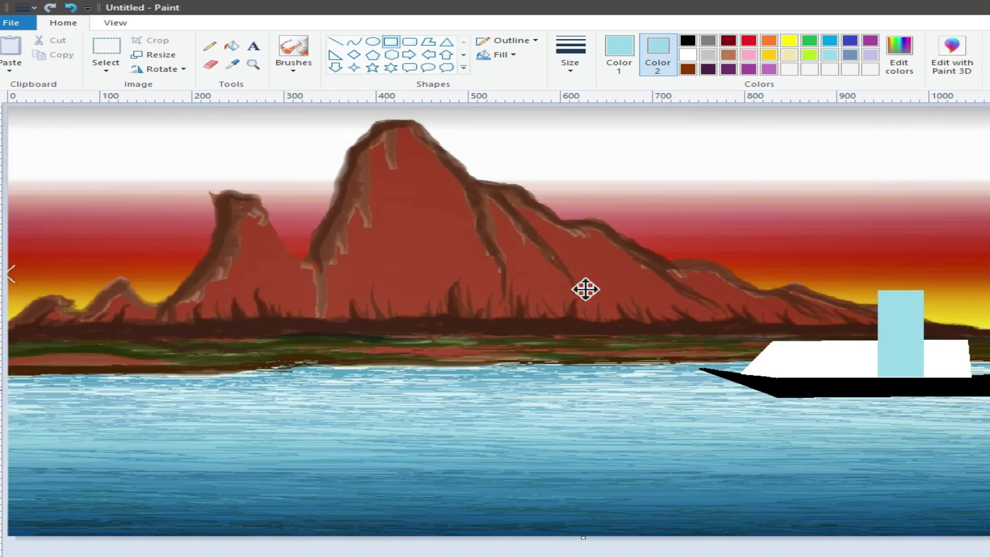
Set both colours to white and draw a straight roof line across the turquoise block's top plus a slanted front strut.
{"action": "left_click", "coordinate": [688, 54]}
{"action": "left_click", "coordinate": [618, 51]}
{"action": "left_click", "coordinate": [688, 54]}
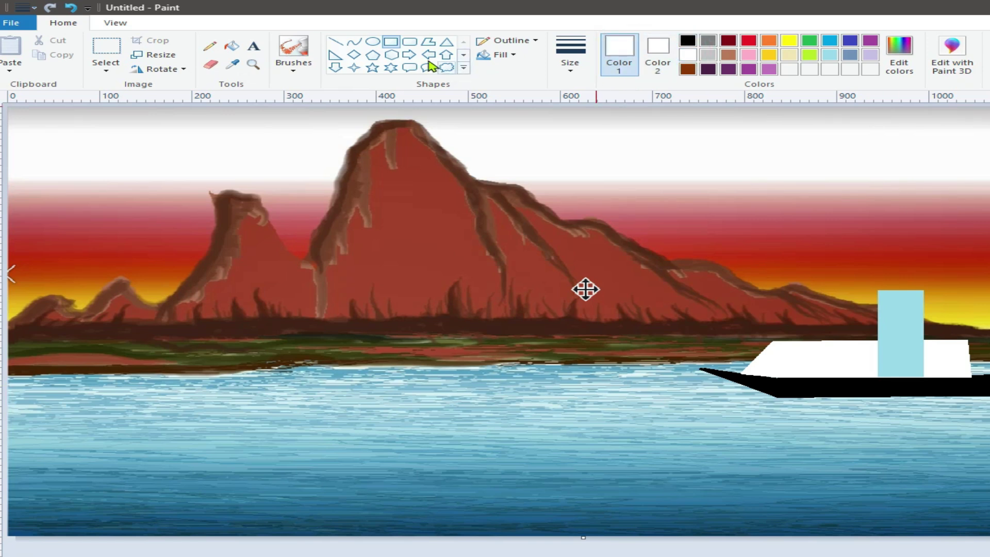
{"action": "left_click", "coordinate": [336, 42]}
{"action": "left_click_drag", "start_coordinate": [927, 290], "coordinate": [798, 293]}
{"action": "left_click_drag", "start_coordinate": [929, 290], "coordinate": [933, 289]}
{"action": "mouse_move", "coordinate": [804, 293]}
{"action": "left_mouse_down"}
{"action": "mouse_move", "coordinate": [776, 340]}
{"action": "mouse_move", "coordinate": [807, 310]}
{"action": "left_mouse_up"}
{"action": "left_click", "coordinate": [890, 316]}
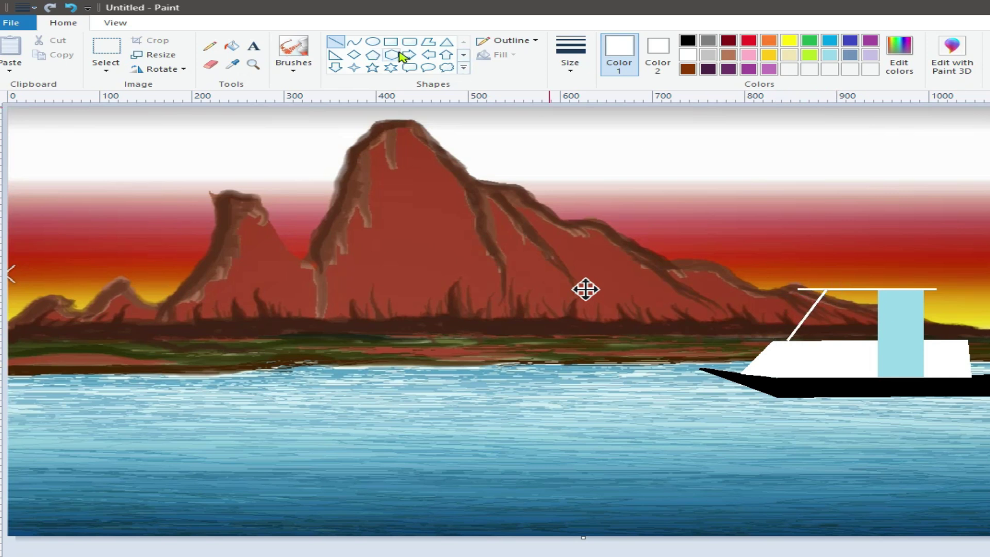
Fill the upper cabin under the roof line with a solid white polygon and extend the lower cabin's top edge forward.
{"action": "left_click", "coordinate": [428, 41]}
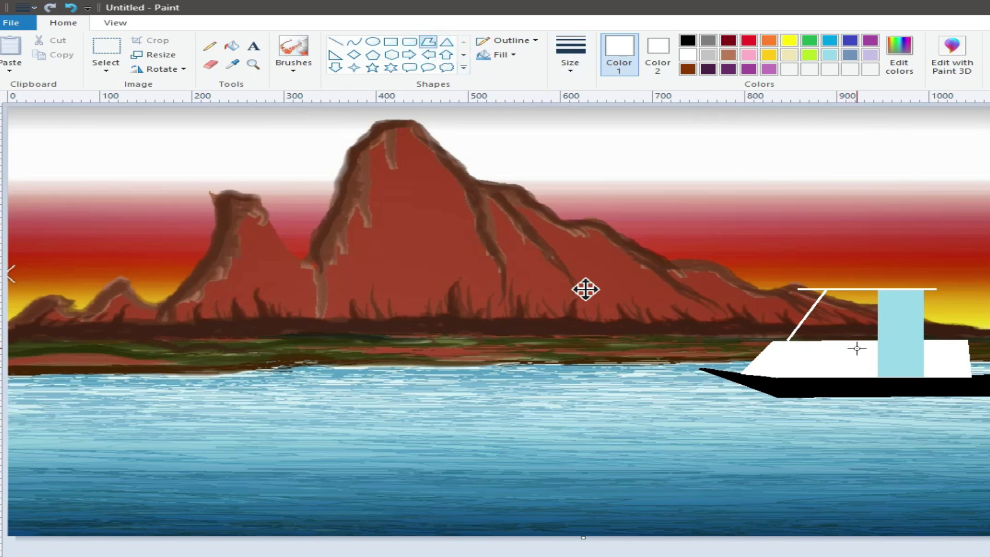
{"action": "left_click_drag", "start_coordinate": [790, 340], "coordinate": [872, 357]}
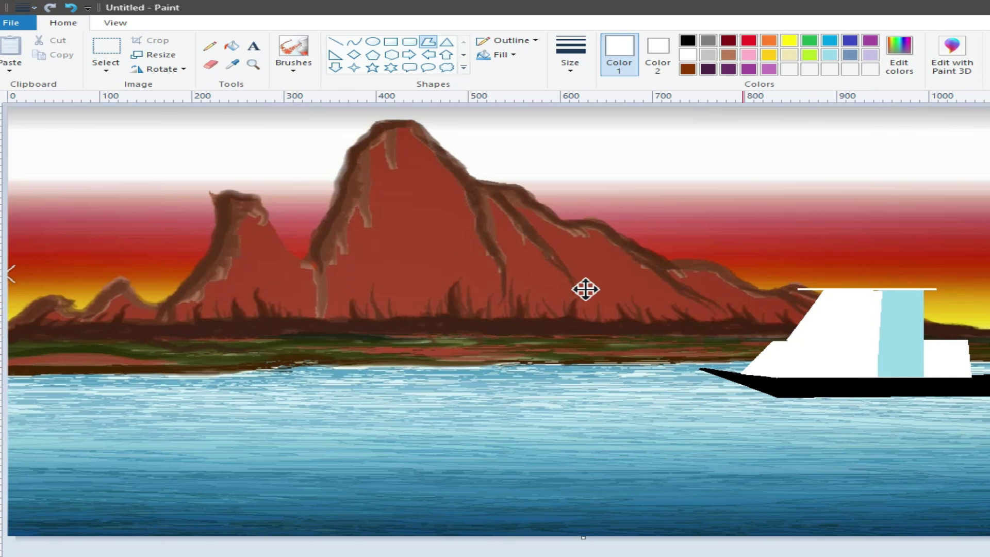
{"action": "left_click", "coordinate": [336, 41]}
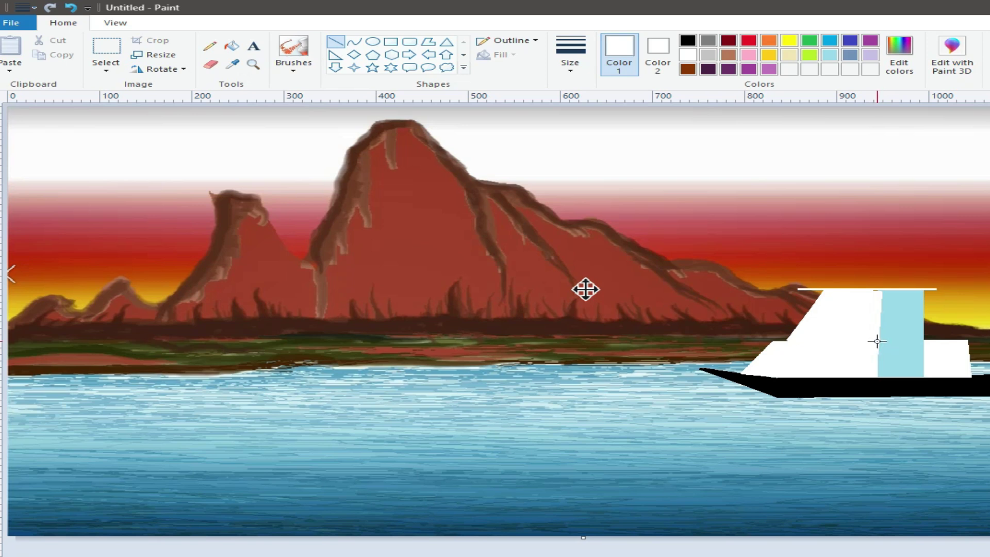
{"action": "left_click_drag", "start_coordinate": [759, 342], "coordinate": [804, 342]}
Darken indigo to a deep navy for Color 1 and draw the slanted front and top edges of the lower cabin window.
{"action": "left_click", "coordinate": [849, 41]}
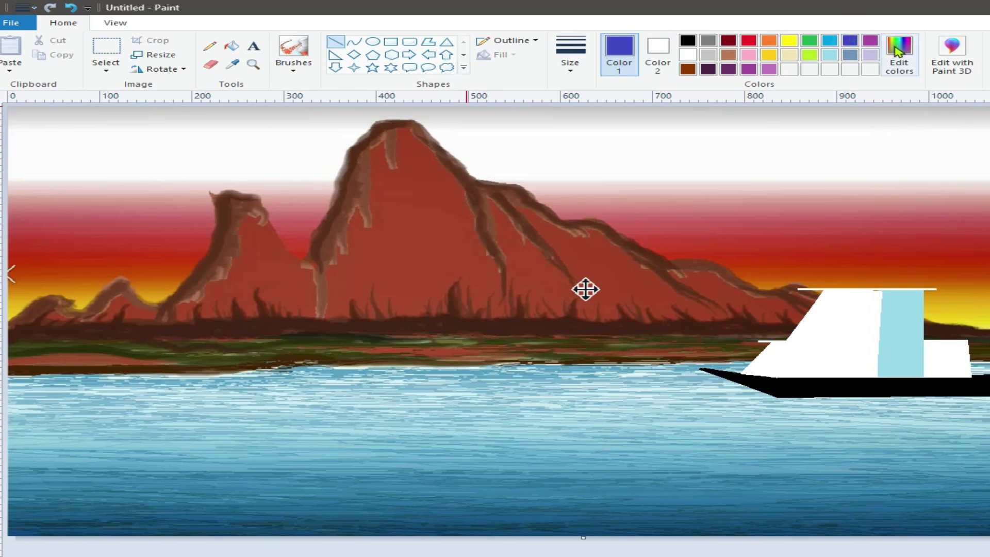
{"action": "left_click", "coordinate": [902, 51]}
{"action": "left_click_drag", "start_coordinate": [763, 310], "coordinate": [764, 338]}
{"action": "left_click", "coordinate": [408, 415]}
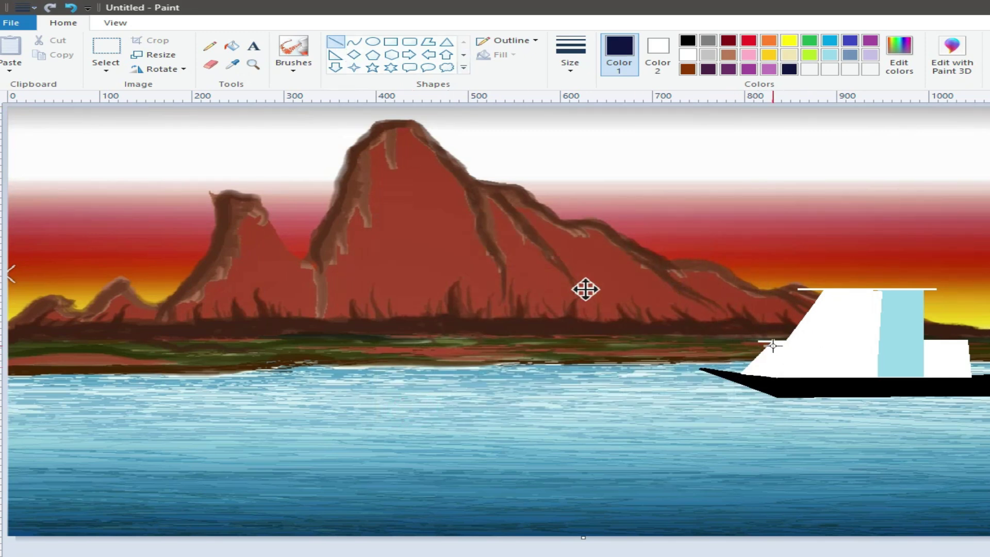
{"action": "mouse_move", "coordinate": [775, 346]}
{"action": "left_mouse_down"}
{"action": "mouse_move", "coordinate": [750, 369]}
{"action": "mouse_move", "coordinate": [775, 345]}
{"action": "mouse_move", "coordinate": [871, 343]}
{"action": "mouse_move", "coordinate": [823, 346]}
{"action": "left_mouse_up"}
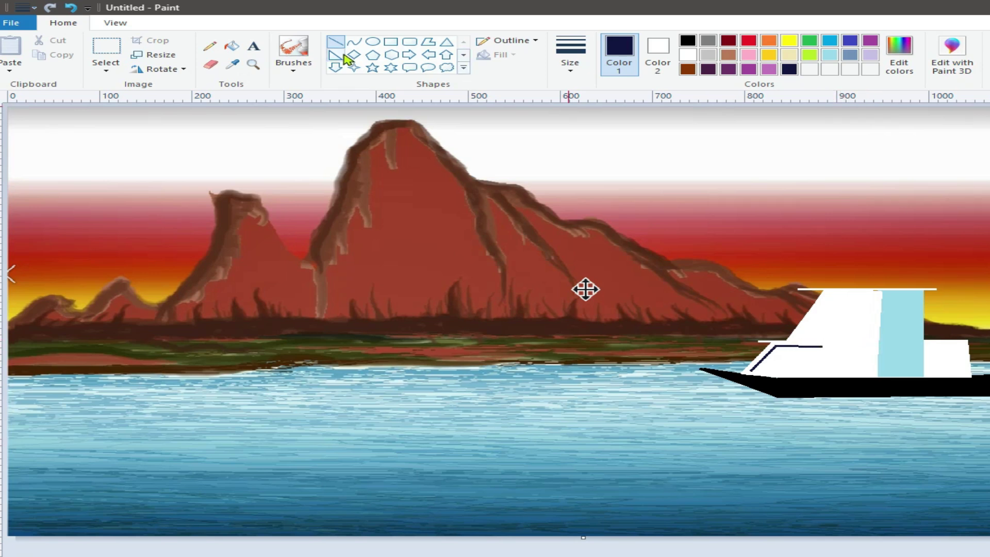
Draw a small solid red ellipse on the lower cabin just ahead of the turquoise block.
{"action": "left_click", "coordinate": [749, 41]}
{"action": "left_click", "coordinate": [655, 44]}
{"action": "left_click", "coordinate": [749, 40]}
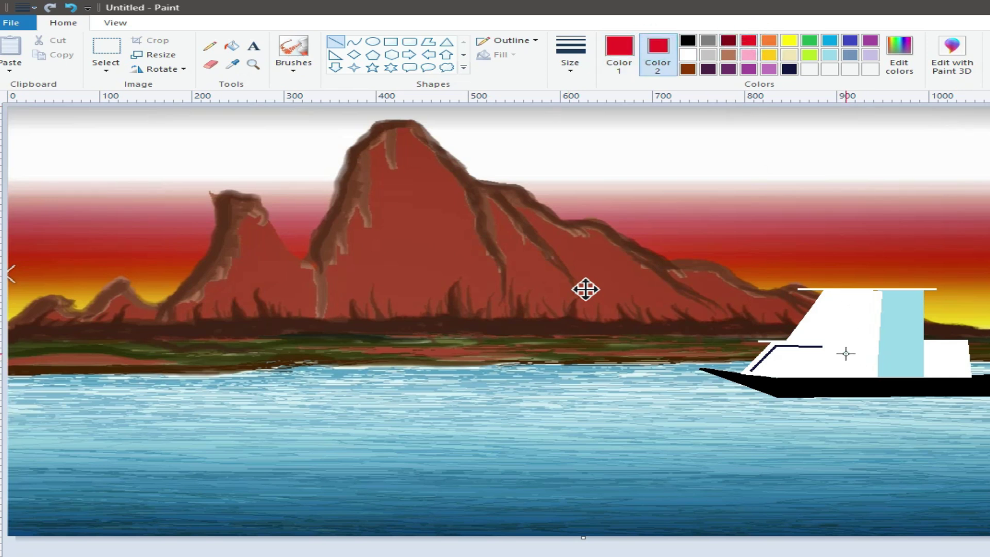
{"action": "left_click", "coordinate": [372, 41]}
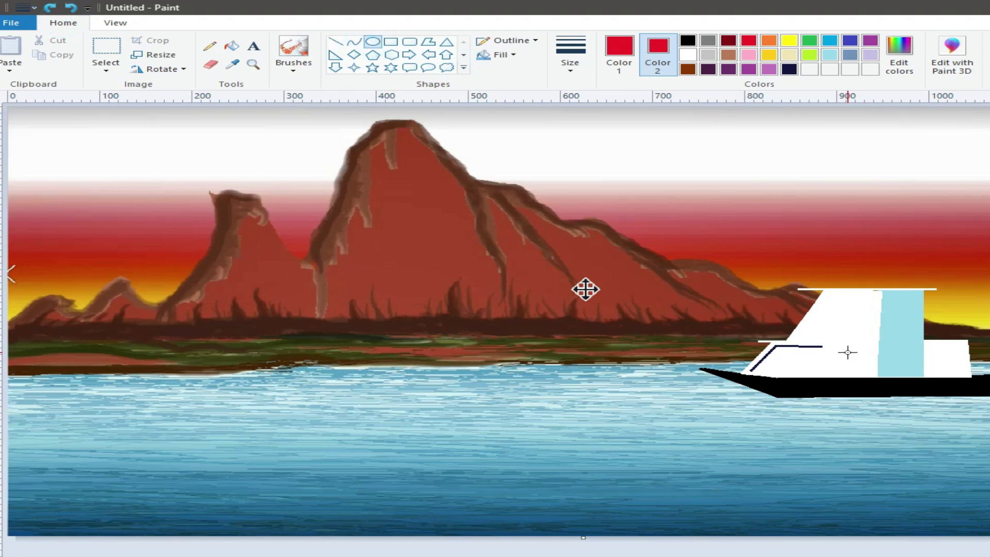
{"action": "left_click_drag", "start_coordinate": [845, 352], "coordinate": [868, 365]}
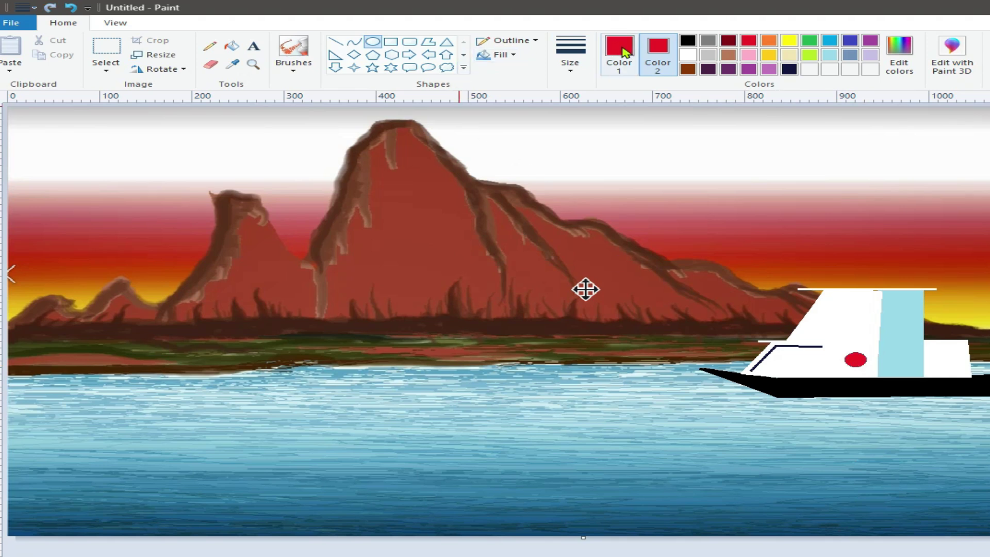
Draw a white cross over the red ellipse with one vertical and one horizontal line.
{"action": "left_click", "coordinate": [622, 50]}
{"action": "left_click", "coordinate": [687, 55]}
{"action": "left_click", "coordinate": [335, 42]}
{"action": "left_click", "coordinate": [855, 360]}
{"action": "left_click_drag", "start_coordinate": [856, 353], "coordinate": [855, 368]}
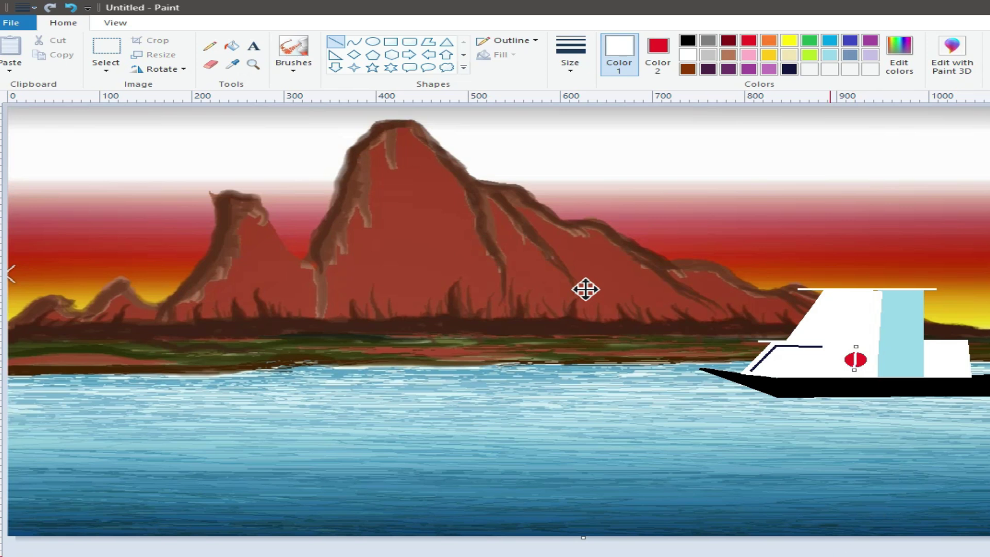
{"action": "left_click_drag", "start_coordinate": [842, 360], "coordinate": [867, 359]}
Close the lower cabin window outline with navy lines and cover it with a polygon filled in navy.
{"action": "left_click", "coordinate": [789, 70]}
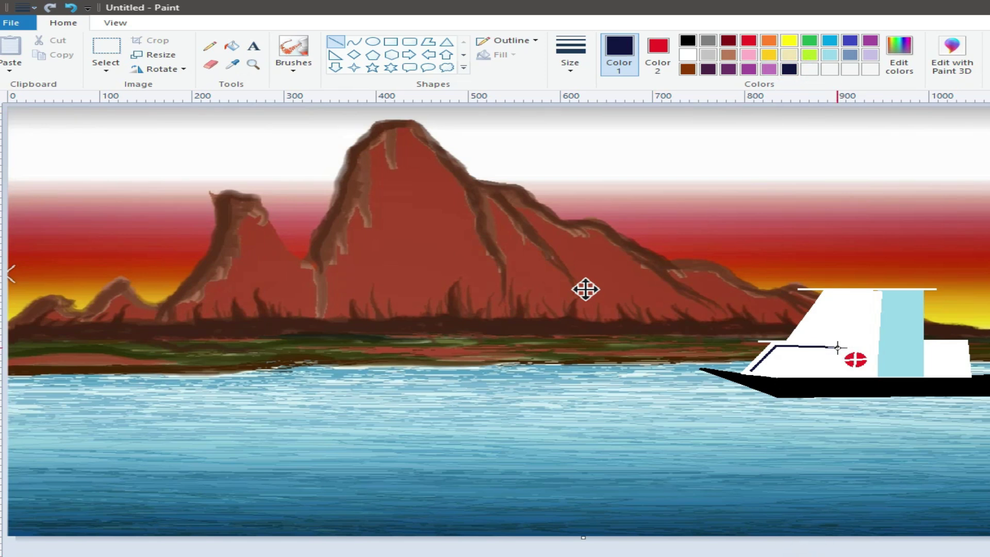
{"action": "left_click_drag", "start_coordinate": [838, 347], "coordinate": [838, 365]}
{"action": "left_click_drag", "start_coordinate": [754, 370], "coordinate": [839, 370]}
{"action": "left_click", "coordinate": [428, 41]}
{"action": "mouse_move", "coordinate": [838, 347]}
{"action": "left_mouse_down"}
{"action": "mouse_move", "coordinate": [838, 365]}
{"action": "mouse_move", "coordinate": [752, 368]}
{"action": "mouse_move", "coordinate": [778, 347]}
{"action": "mouse_move", "coordinate": [838, 346]}
{"action": "left_mouse_up"}
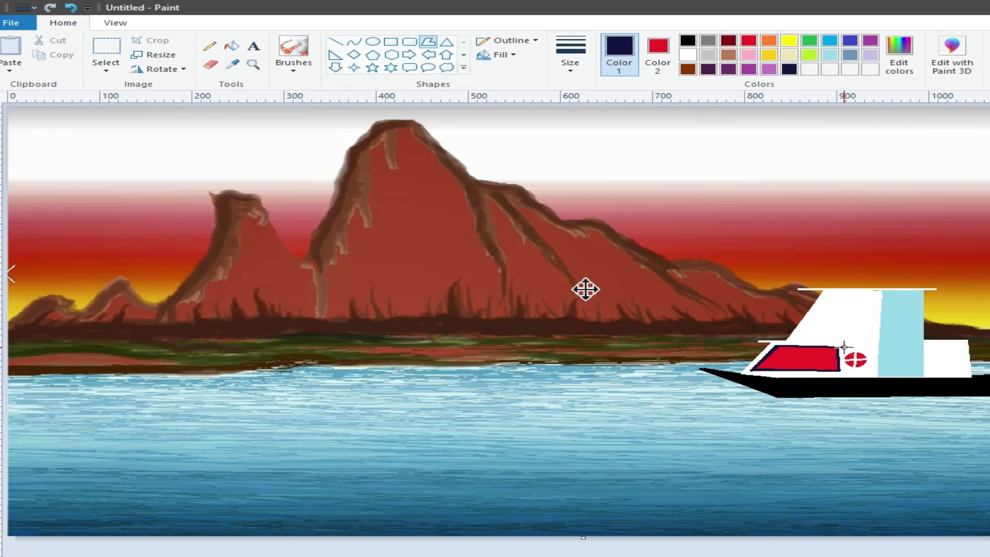
{"action": "left_click", "coordinate": [657, 54]}
{"action": "left_click", "coordinate": [789, 70]}
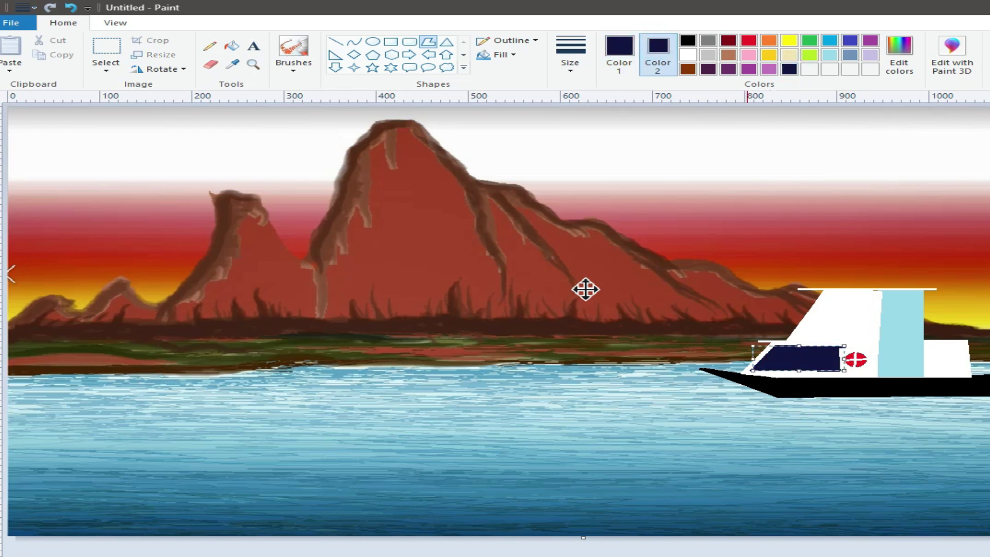
Divide the lower navy window into panes with near-vertical white lines.
{"action": "left_click", "coordinate": [335, 41]}
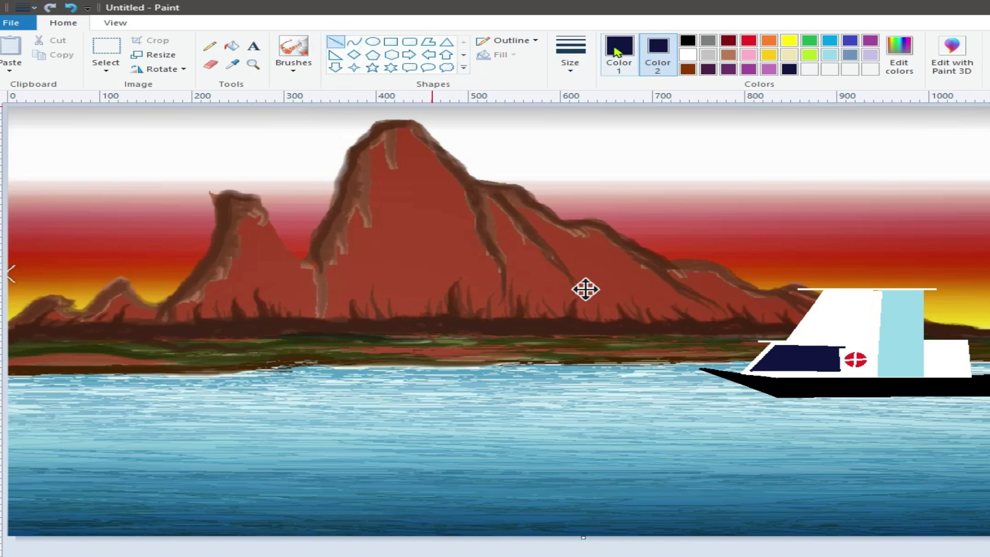
{"action": "left_click", "coordinate": [619, 52]}
{"action": "left_click", "coordinate": [688, 56]}
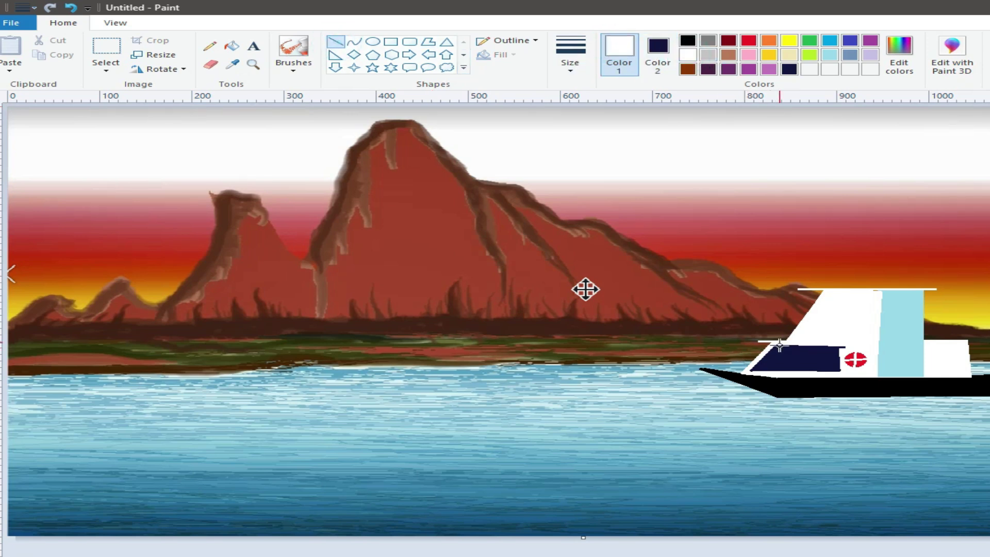
{"action": "mouse_move", "coordinate": [778, 343]}
{"action": "left_mouse_down"}
{"action": "mouse_move", "coordinate": [786, 374]}
{"action": "mouse_move", "coordinate": [774, 374]}
{"action": "left_mouse_up"}
{"action": "mouse_move", "coordinate": [789, 342]}
{"action": "left_mouse_down"}
{"action": "mouse_move", "coordinate": [789, 372]}
{"action": "mouse_move", "coordinate": [817, 371]}
{"action": "left_mouse_up"}
{"action": "key", "text": "ctrl+z"}
{"action": "left_click", "coordinate": [845, 328]}
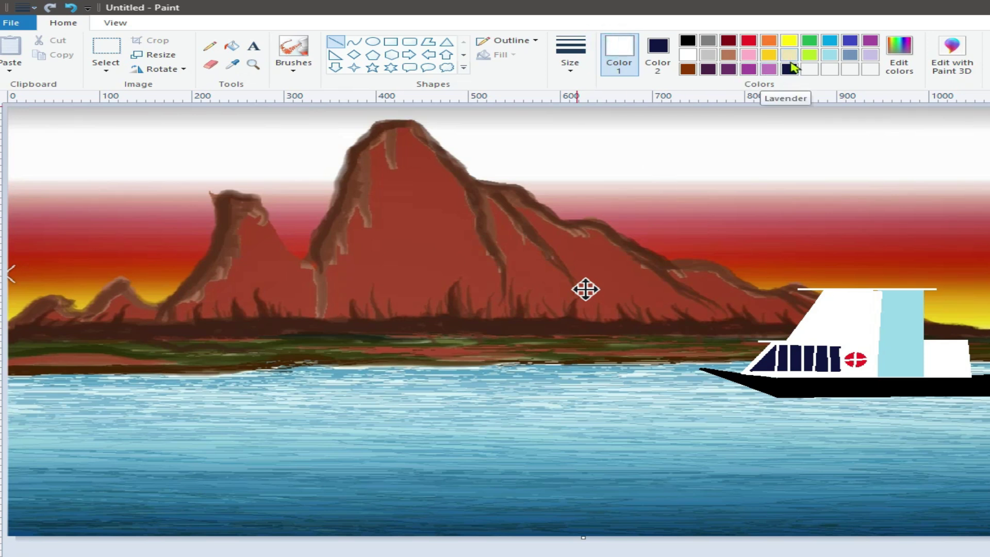
Outline a slanted window on the upper cabin with navy lines and fill it with a solid navy polygon.
{"action": "left_click", "coordinate": [790, 67]}
{"action": "left_click_drag", "start_coordinate": [874, 338], "coordinate": [799, 336]}
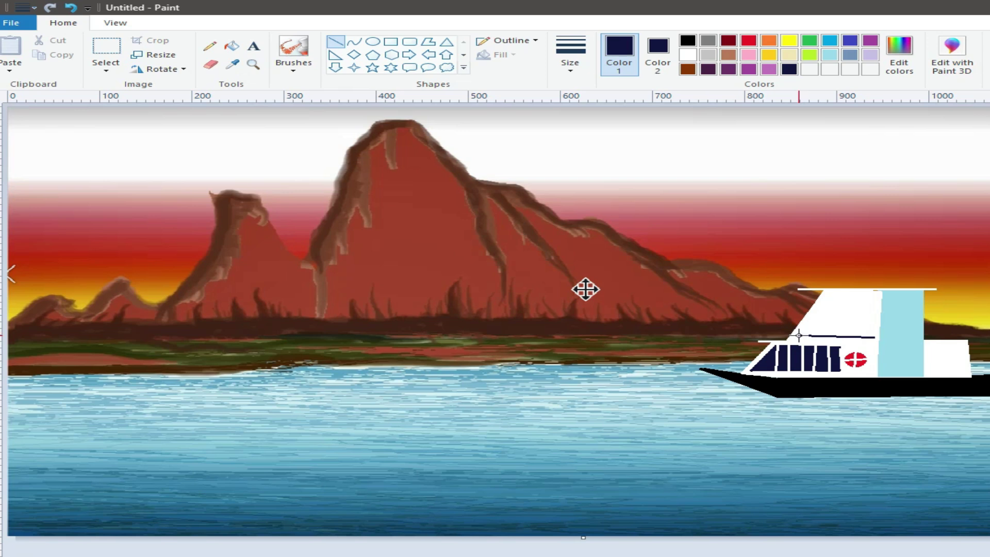
{"action": "mouse_move", "coordinate": [800, 336]}
{"action": "left_mouse_down"}
{"action": "mouse_move", "coordinate": [832, 293]}
{"action": "mouse_move", "coordinate": [871, 292]}
{"action": "left_mouse_up"}
{"action": "left_click_drag", "start_coordinate": [872, 339], "coordinate": [872, 292]}
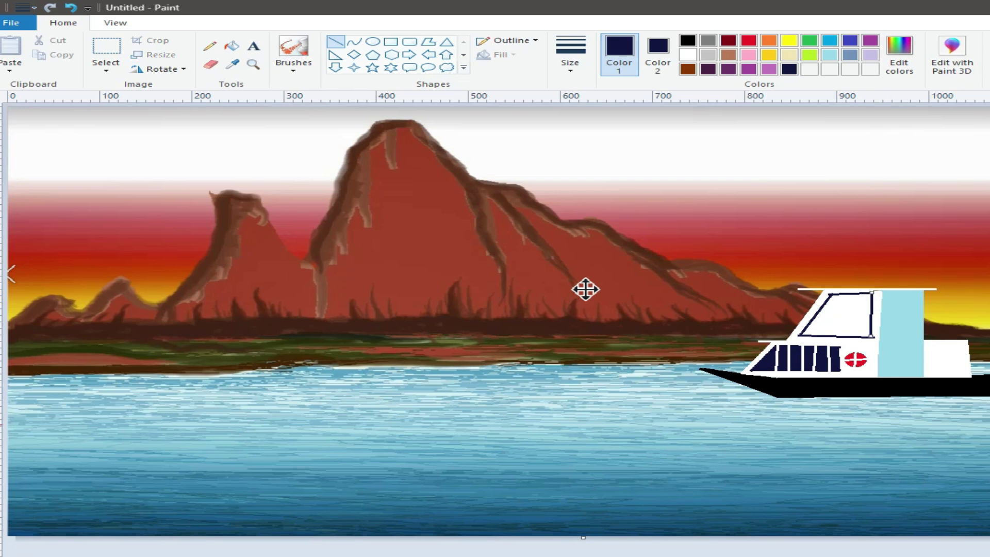
{"action": "left_click", "coordinate": [428, 41]}
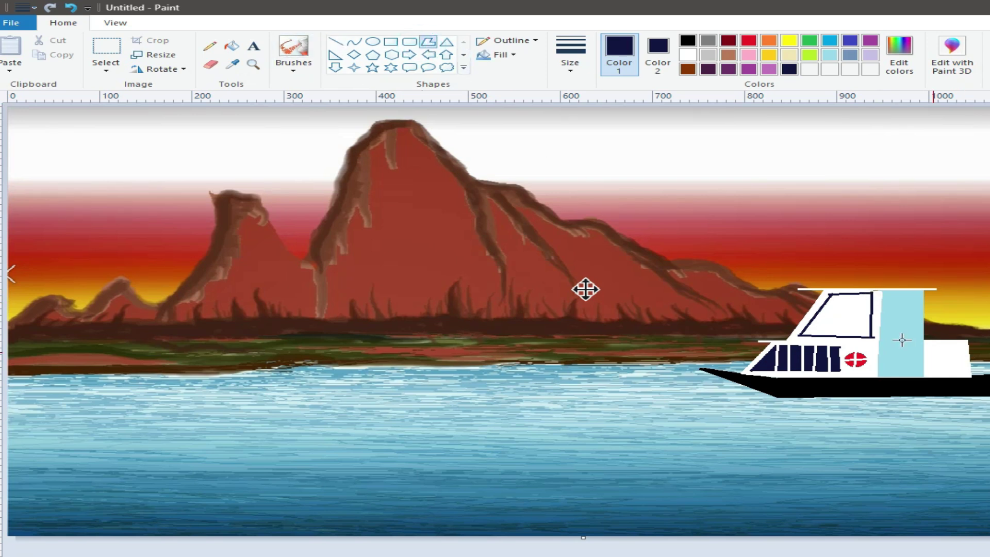
{"action": "mouse_move", "coordinate": [874, 338]}
{"action": "left_mouse_down"}
{"action": "mouse_move", "coordinate": [801, 337]}
{"action": "mouse_move", "coordinate": [830, 294]}
{"action": "mouse_move", "coordinate": [872, 290]}
{"action": "mouse_move", "coordinate": [987, 410]}
{"action": "mouse_move", "coordinate": [872, 336]}
{"action": "mouse_move", "coordinate": [801, 336]}
{"action": "mouse_move", "coordinate": [831, 292]}
{"action": "mouse_move", "coordinate": [872, 293]}
{"action": "mouse_move", "coordinate": [872, 336]}
{"action": "left_mouse_up"}
Divide the upper navy window into panes with near-vertical white lines.
{"action": "left_click", "coordinate": [619, 42]}
{"action": "left_click", "coordinate": [687, 55]}
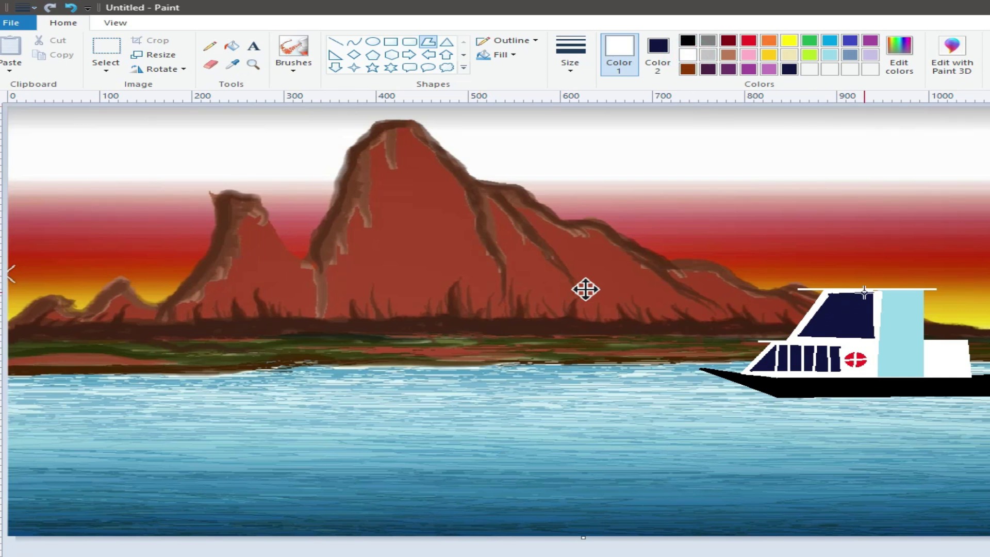
{"action": "left_click_drag", "start_coordinate": [854, 321], "coordinate": [863, 344]}
{"action": "left_click_drag", "start_coordinate": [851, 292], "coordinate": [847, 337]}
{"action": "double_click", "coordinate": [699, 553]}
{"action": "left_click_drag", "start_coordinate": [832, 293], "coordinate": [829, 340]}
{"action": "left_click", "coordinate": [717, 552]}
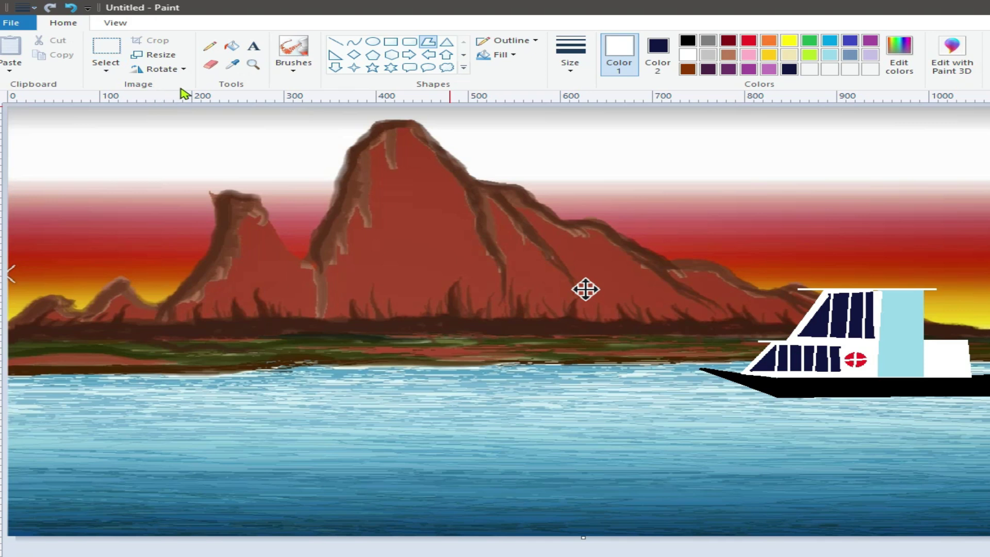
Draw a solid light grey rectangle as a horizontal band across the lower part of the turquoise block.
{"action": "left_click", "coordinate": [708, 54]}
{"action": "left_click", "coordinate": [656, 47]}
{"action": "left_click", "coordinate": [689, 55]}
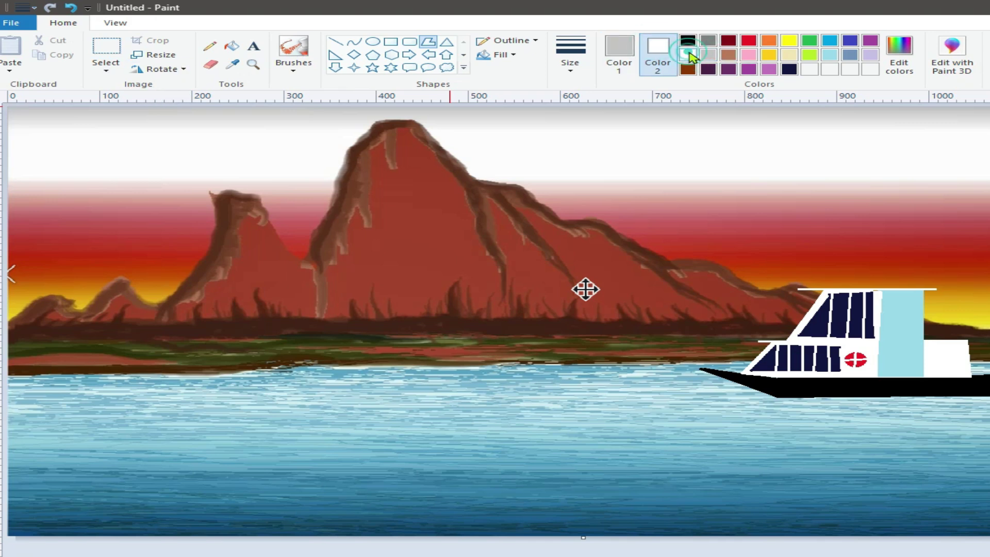
{"action": "left_click", "coordinate": [391, 42]}
{"action": "left_click_drag", "start_coordinate": [874, 351], "coordinate": [935, 365]}
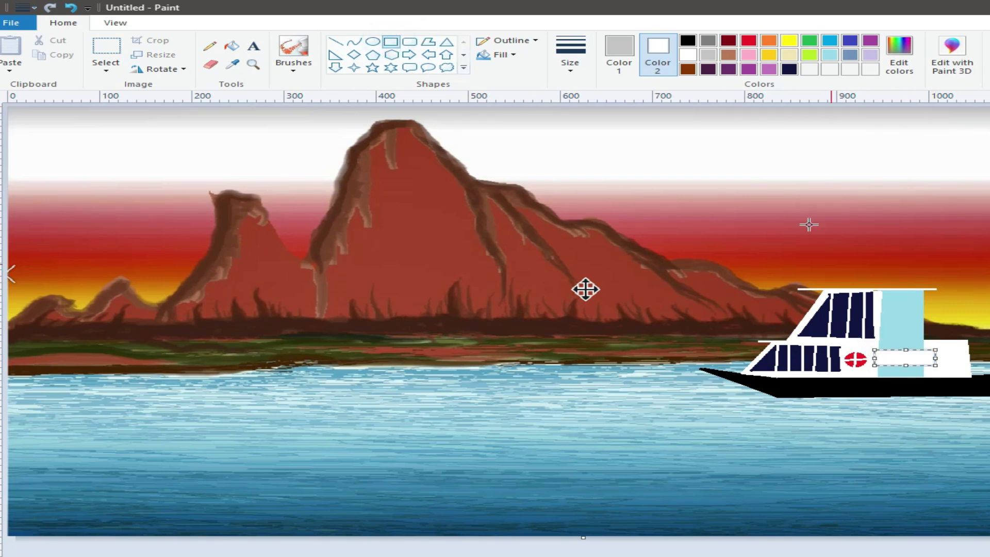
{"action": "left_click", "coordinate": [708, 54]}
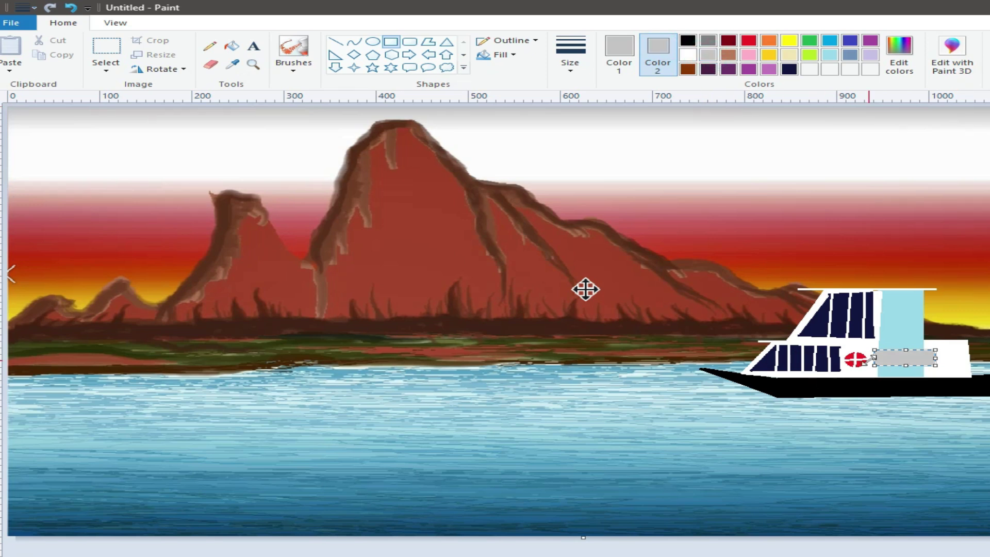
{"action": "left_click", "coordinate": [805, 545]}
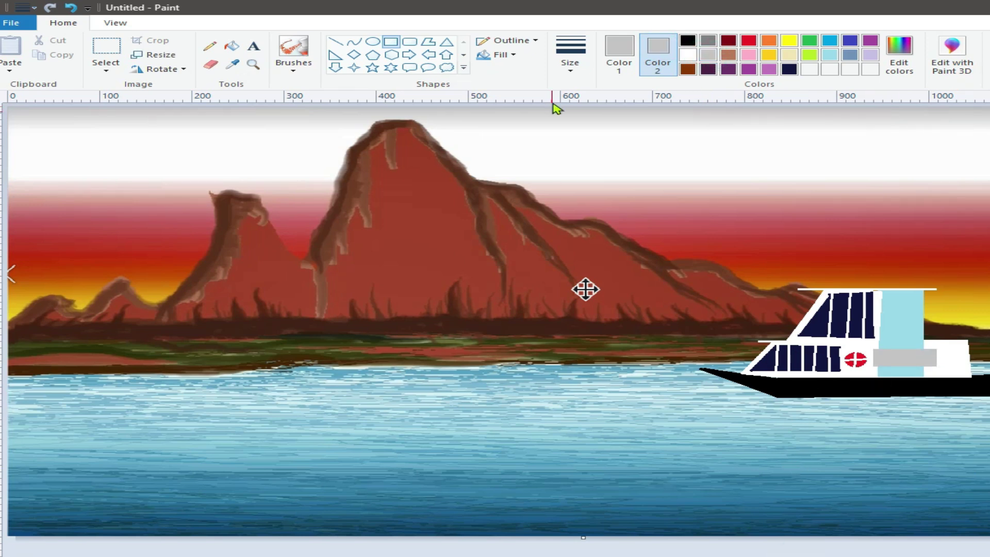
Draw a horizontal white line through the middle of the light grey band on the boat's lower cabin.
{"action": "left_click", "coordinate": [619, 49]}
{"action": "left_click", "coordinate": [688, 54]}
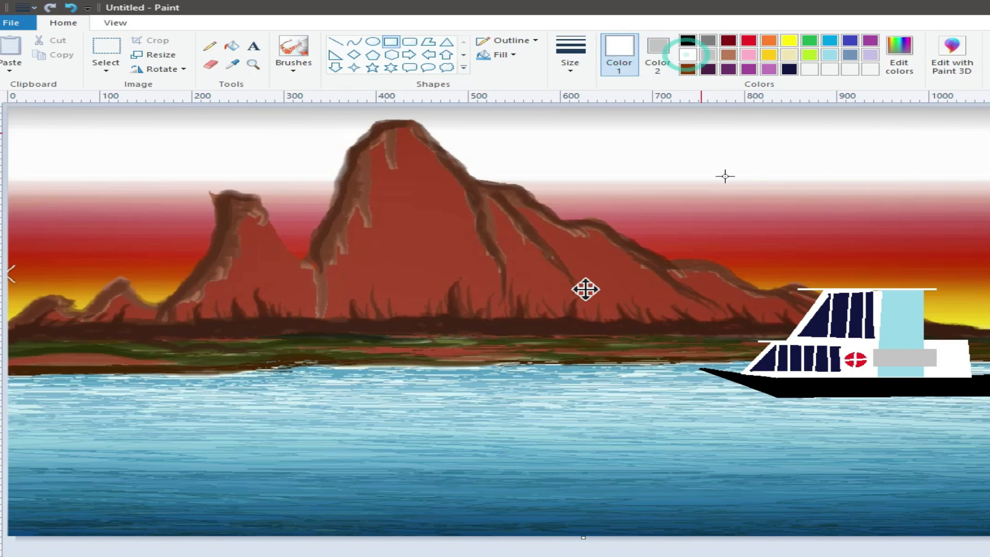
{"action": "left_click_drag", "start_coordinate": [872, 357], "coordinate": [942, 357]}
{"action": "key", "text": "Escape"}
{"action": "left_click", "coordinate": [335, 41]}
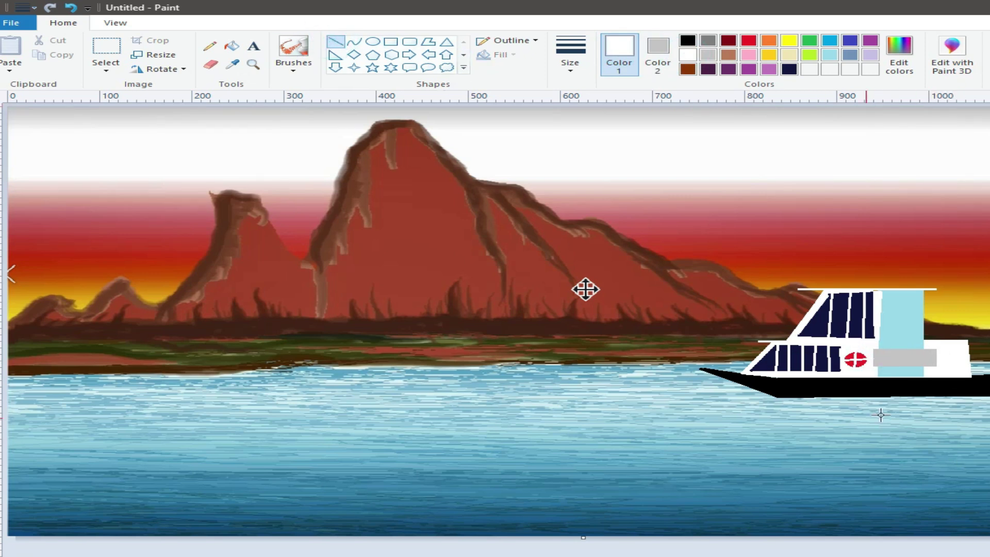
{"action": "left_click_drag", "start_coordinate": [929, 359], "coordinate": [940, 357]}
Divide the light grey band into small panes with short vertical white lines.
{"action": "left_click", "coordinate": [772, 554]}
{"action": "left_click_drag", "start_coordinate": [884, 349], "coordinate": [883, 368]}
{"action": "left_click", "coordinate": [71, 8]}
{"action": "left_click_drag", "start_coordinate": [884, 364], "coordinate": [883, 351]}
{"action": "left_click", "coordinate": [900, 351]}
{"action": "mouse_move", "coordinate": [894, 351]}
{"action": "left_mouse_down"}
{"action": "mouse_move", "coordinate": [892, 365]}
{"action": "mouse_move", "coordinate": [925, 363]}
{"action": "left_mouse_up"}
Set both colours to white and draw a horizontal white line along the upper edge of the grey panes.
{"action": "left_click", "coordinate": [630, 47]}
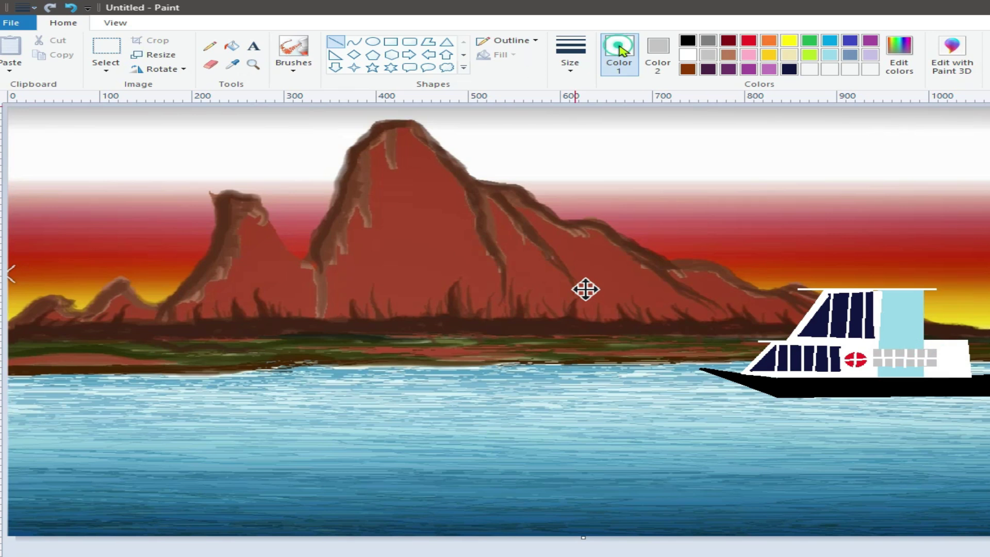
{"action": "left_click", "coordinate": [658, 49]}
{"action": "left_click", "coordinate": [688, 55]}
{"action": "left_click", "coordinate": [633, 49]}
{"action": "left_click", "coordinate": [710, 56]}
{"action": "left_click", "coordinate": [624, 47]}
{"action": "left_click", "coordinate": [688, 54]}
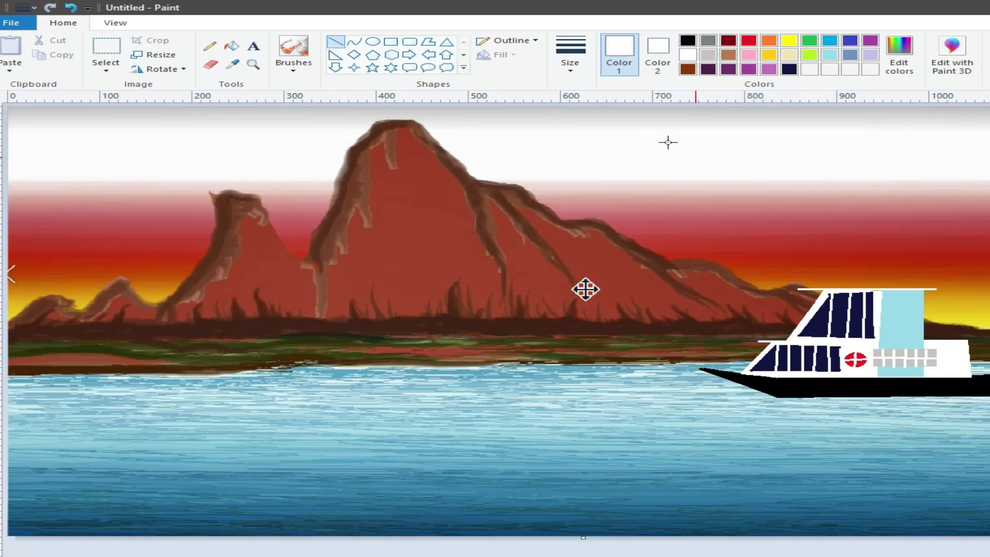
{"action": "left_click", "coordinate": [708, 55]}
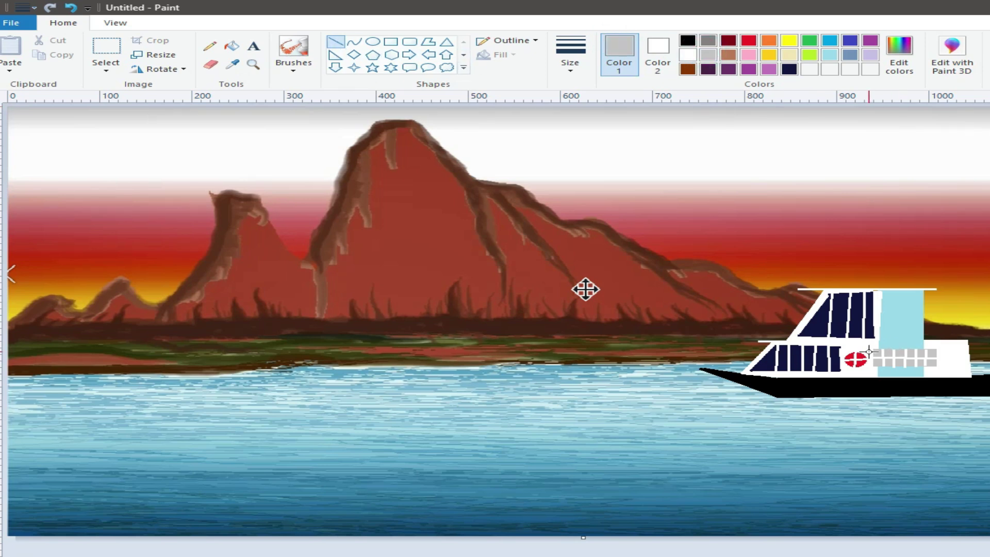
{"action": "left_click", "coordinate": [664, 56]}
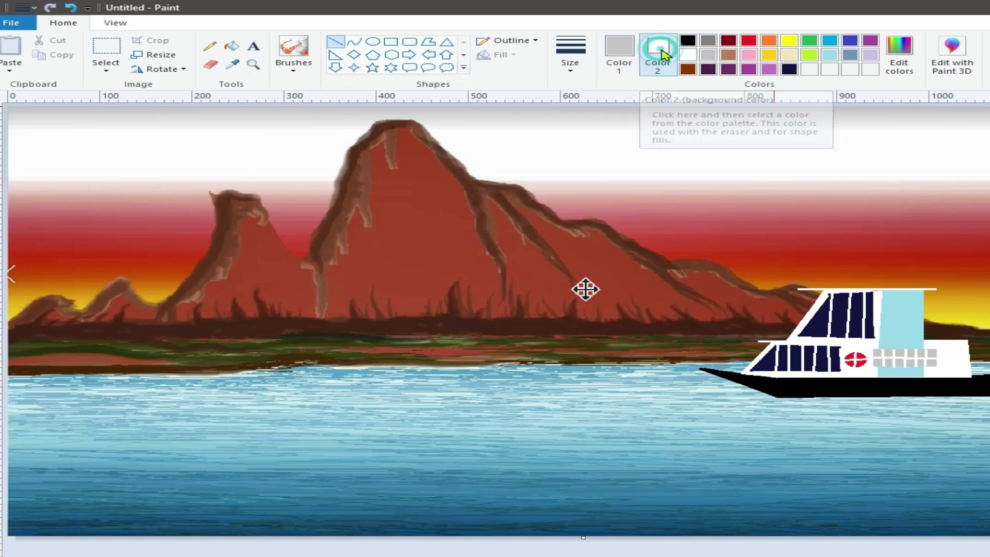
{"action": "left_click", "coordinate": [688, 55]}
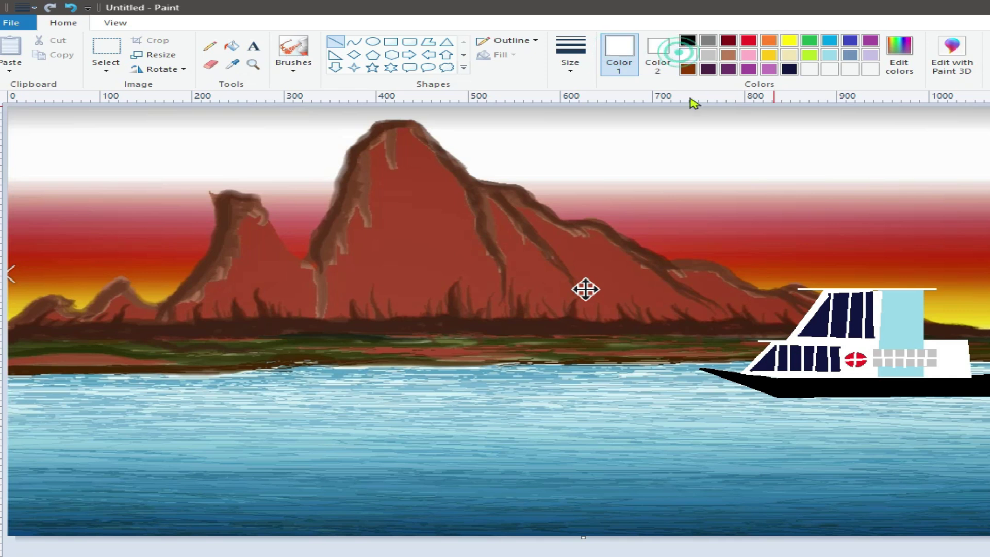
{"action": "left_click", "coordinate": [875, 350]}
{"action": "left_click_drag", "start_coordinate": [874, 350], "coordinate": [937, 351]}
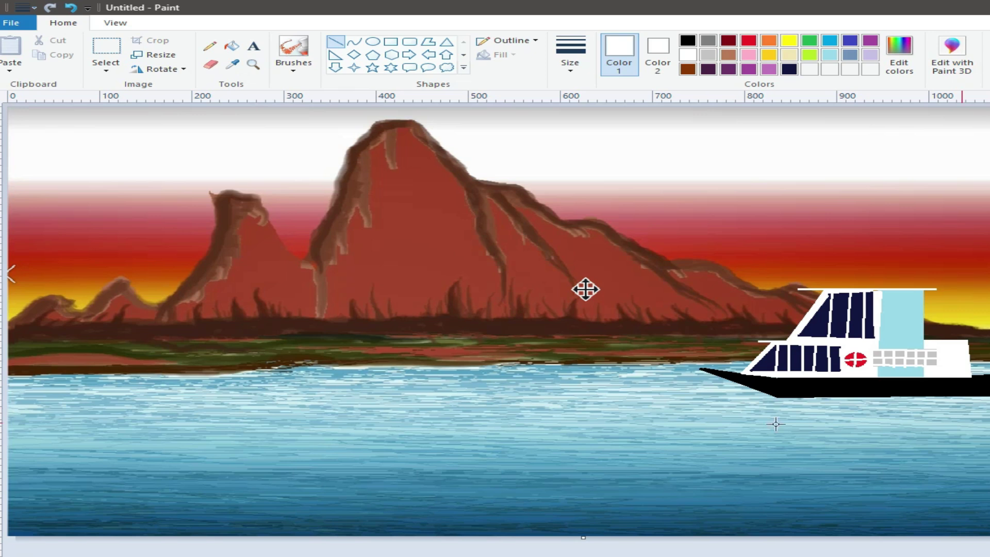
Draw a solid navy upright rectangle as a window near the rear end of the lower cabin.
{"action": "left_click", "coordinate": [789, 69]}
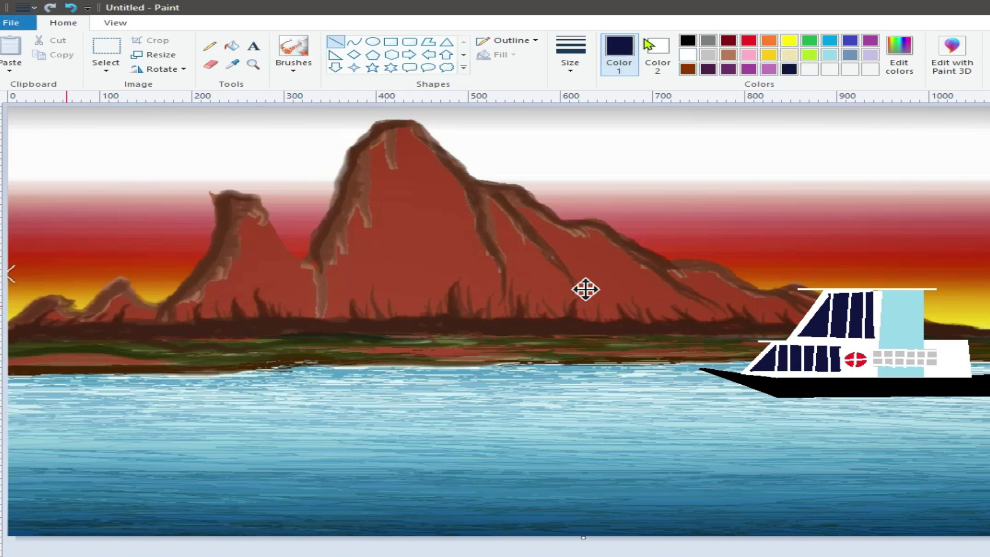
{"action": "left_click", "coordinate": [651, 47]}
{"action": "left_click", "coordinate": [789, 69]}
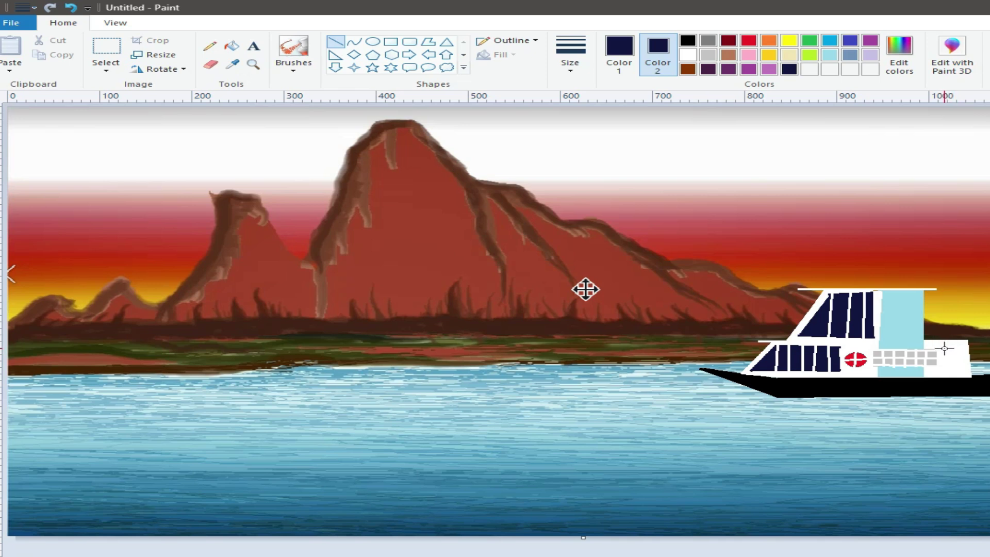
{"action": "left_click", "coordinate": [389, 44]}
{"action": "left_click_drag", "start_coordinate": [948, 345], "coordinate": [961, 372]}
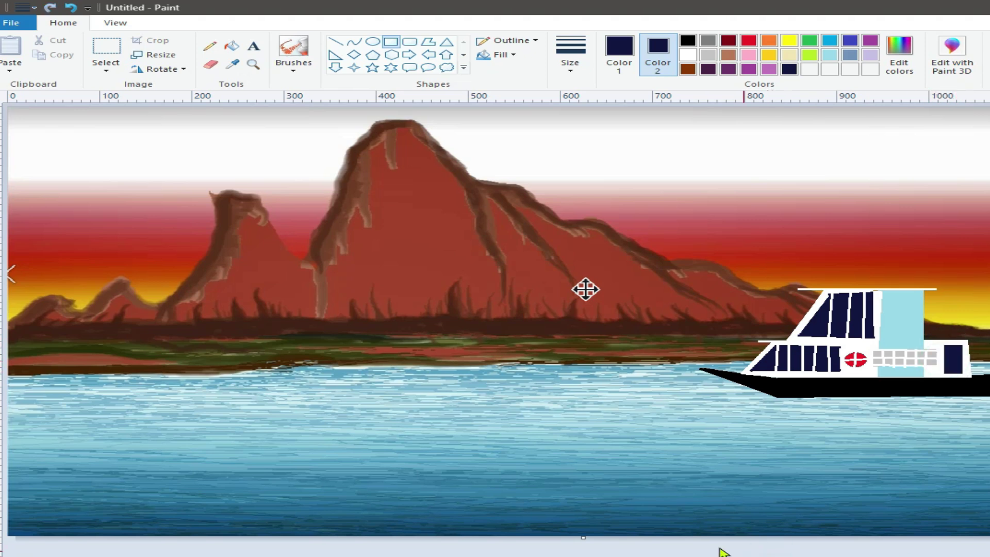
Divide the rear navy window into panes with horizontal white lines and a vertical white line, with both colours set to white.
{"action": "left_click", "coordinate": [335, 41]}
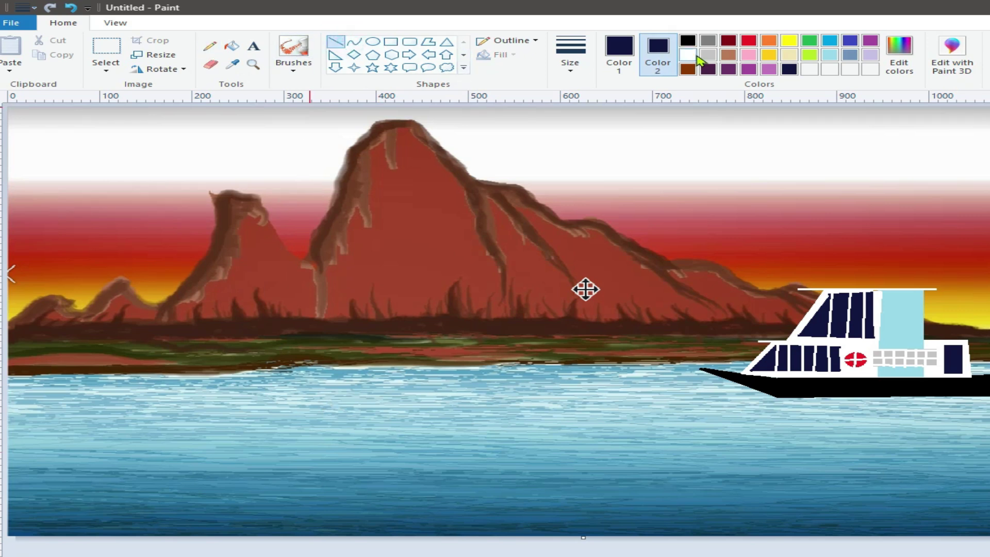
{"action": "left_click", "coordinate": [688, 54]}
{"action": "left_click", "coordinate": [619, 46]}
{"action": "left_click", "coordinate": [688, 55]}
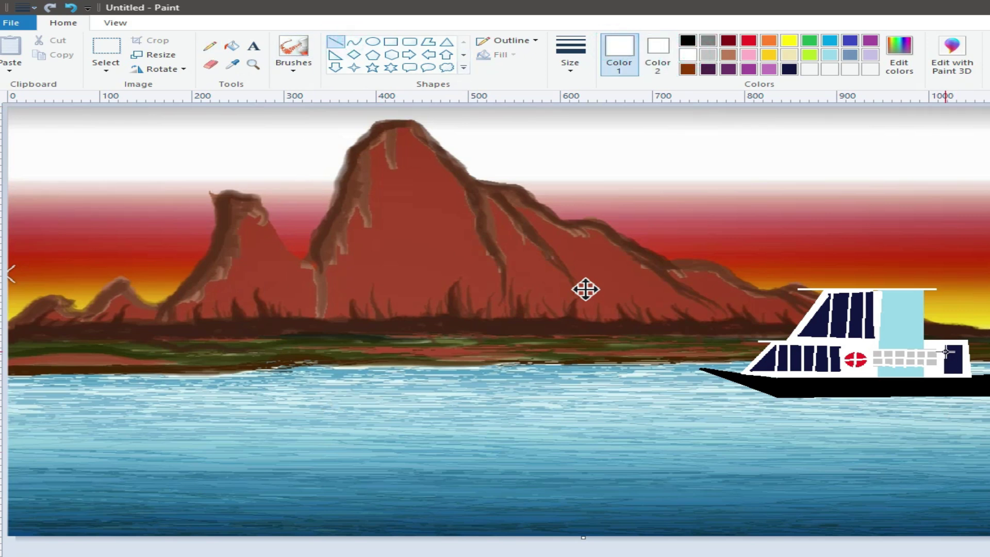
{"action": "mouse_move", "coordinate": [946, 352]}
{"action": "left_mouse_down"}
{"action": "mouse_move", "coordinate": [966, 352]}
{"action": "mouse_move", "coordinate": [966, 361]}
{"action": "left_mouse_up"}
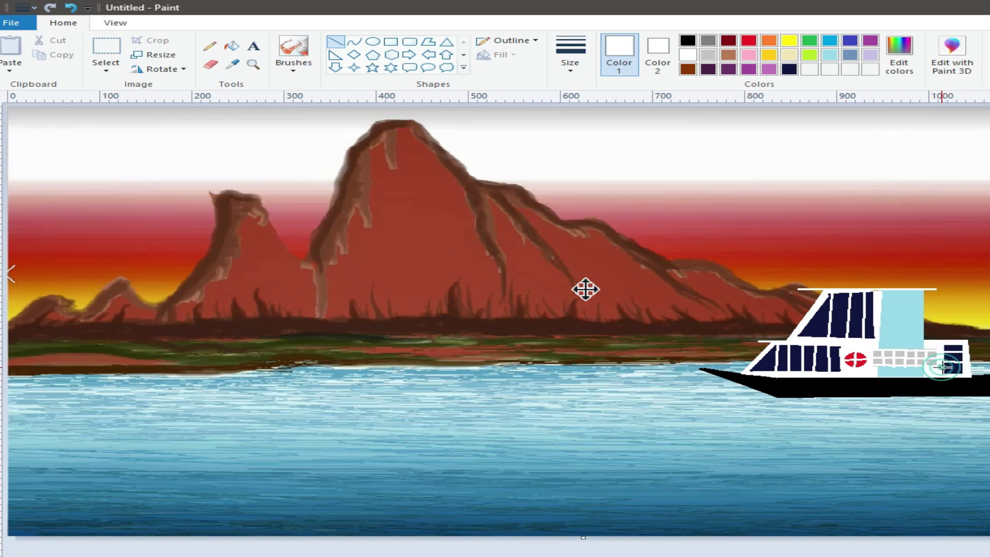
{"action": "left_click_drag", "start_coordinate": [954, 341], "coordinate": [954, 372]}
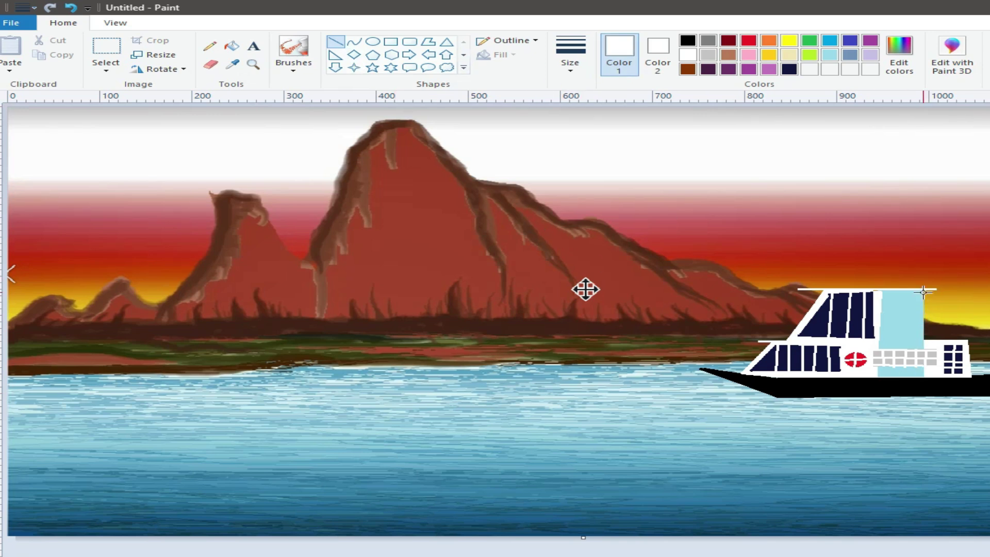
Edge the rear side of the upper cabin's turquoise block with a thicker vertical white line.
{"action": "left_click_drag", "start_coordinate": [925, 290], "coordinate": [925, 339]}
{"action": "left_click", "coordinate": [567, 65]}
{"action": "left_click", "coordinate": [581, 162]}
{"action": "left_click_drag", "start_coordinate": [929, 289], "coordinate": [926, 338]}
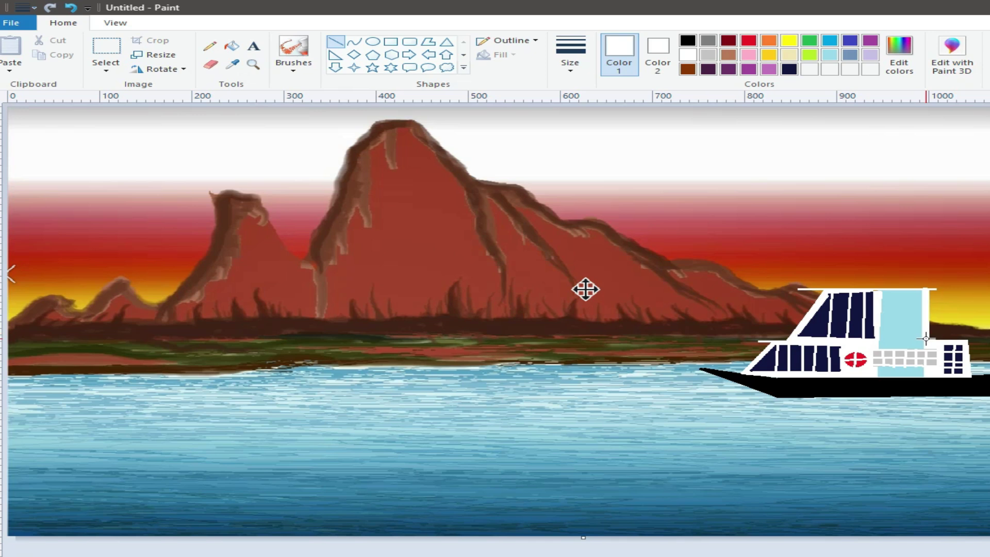